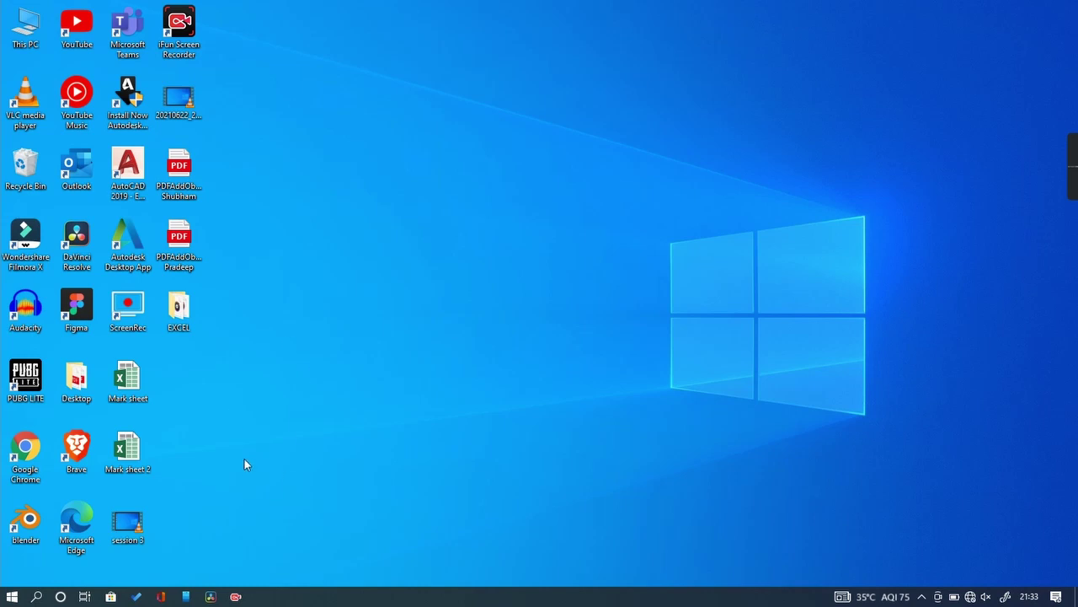
# Step: Open the Mark sheet 2 workbook from its desktop icon in Excel
pyautogui.doubleClick(128, 451)
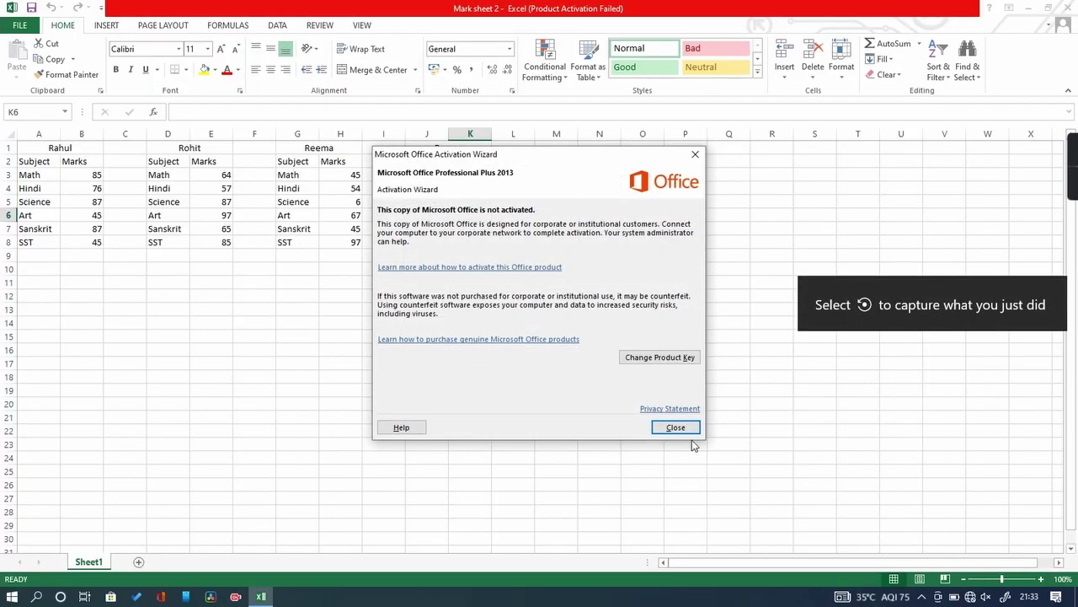
# Step: Dismiss the activation notice, review the Protect Workbook options on File Info, and return to Sheet1
pyautogui.click(678, 427)
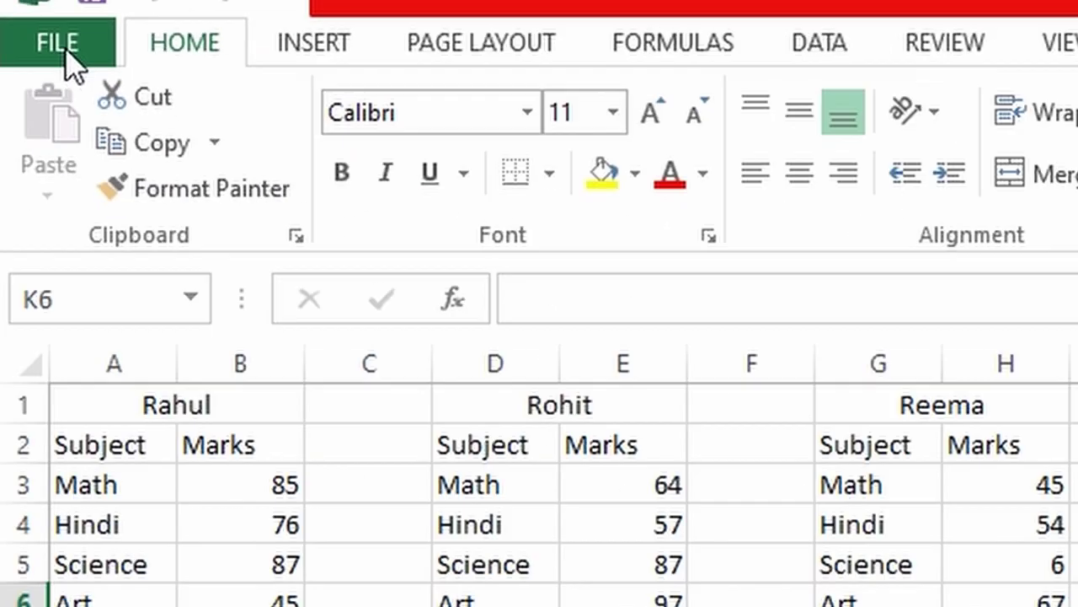
pyautogui.click(65, 48)
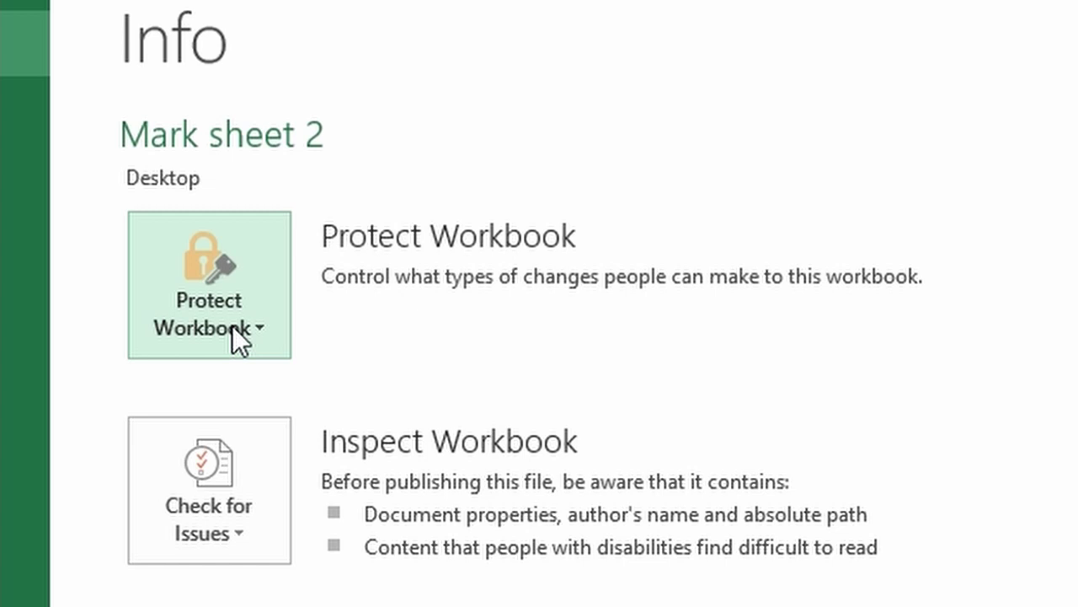
pyautogui.click(244, 324)
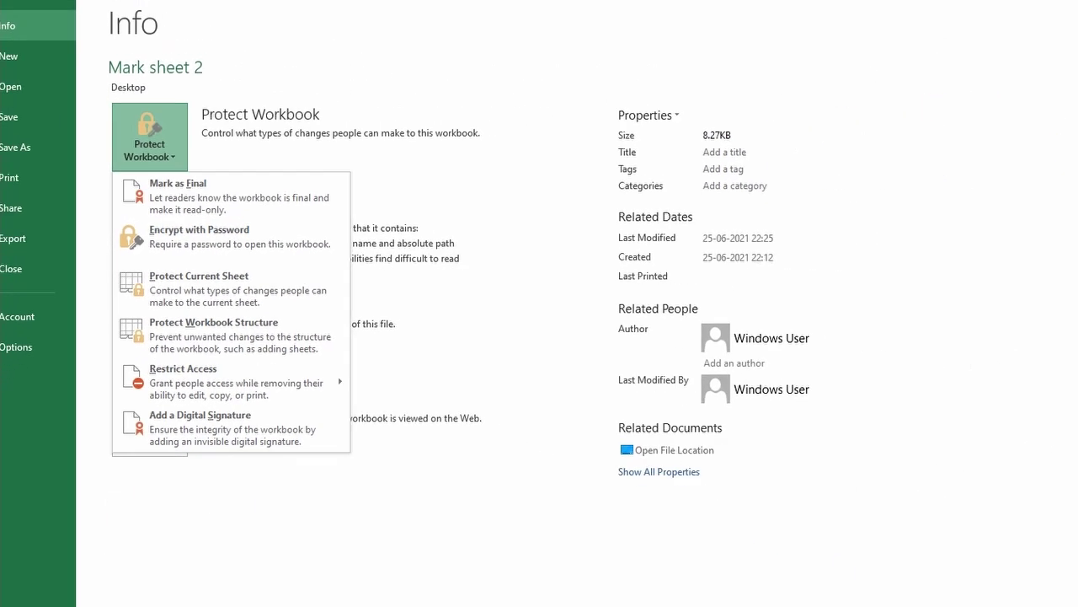
pyautogui.click(28, 23)
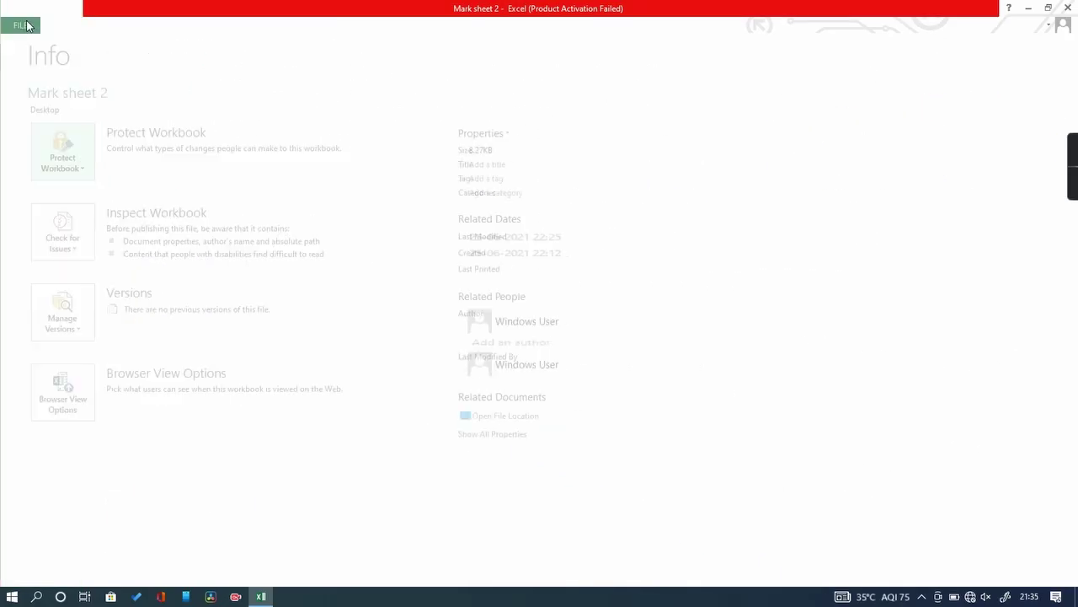
pyautogui.click(162, 284)
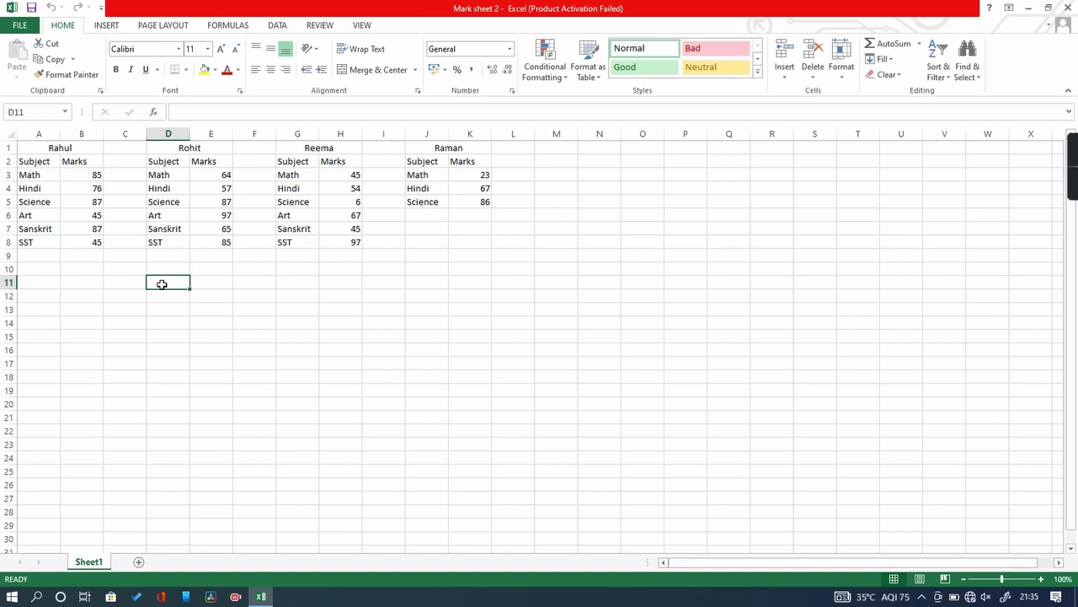
# Step: Enter Art in J6 with 54 marks in K6
pyautogui.click(428, 214)
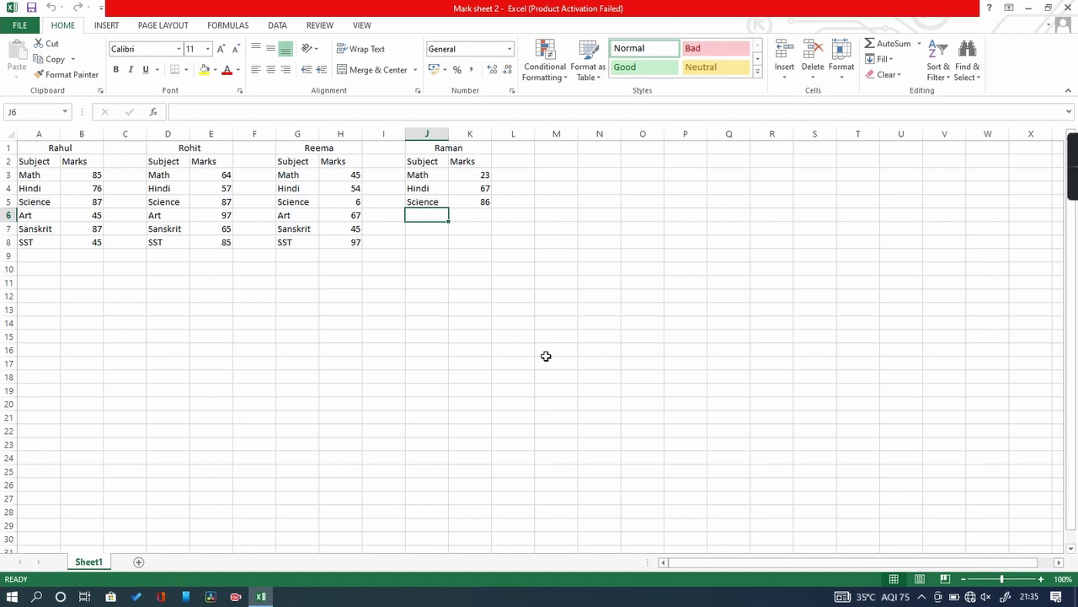
pyautogui.write('Art')
pyautogui.press('Return')
pyautogui.press('Up')
pyautogui.press('Right')
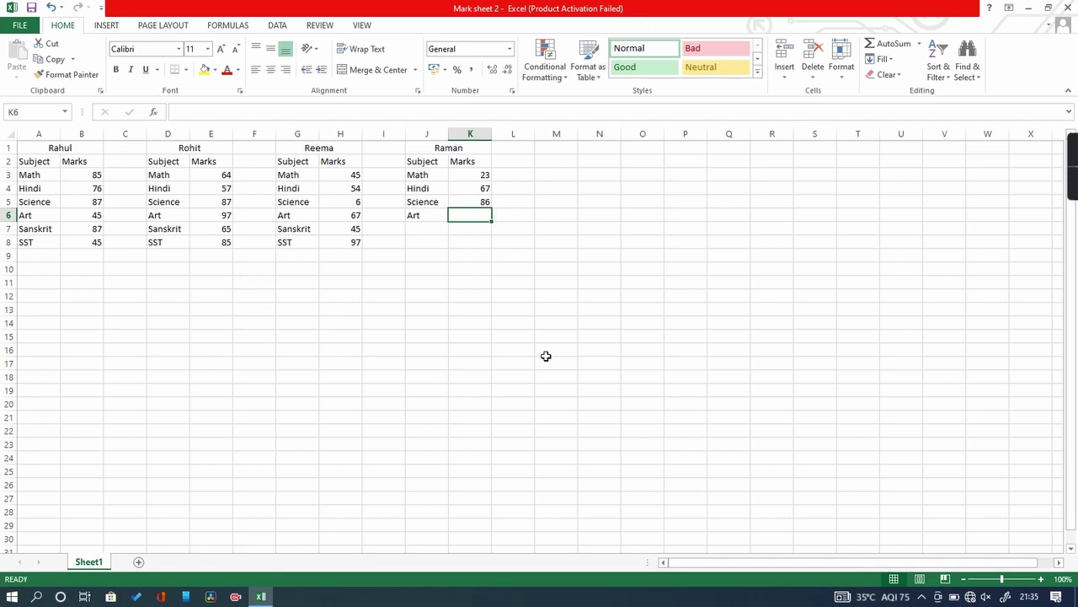
pyautogui.write('54')
pyautogui.press('Return')
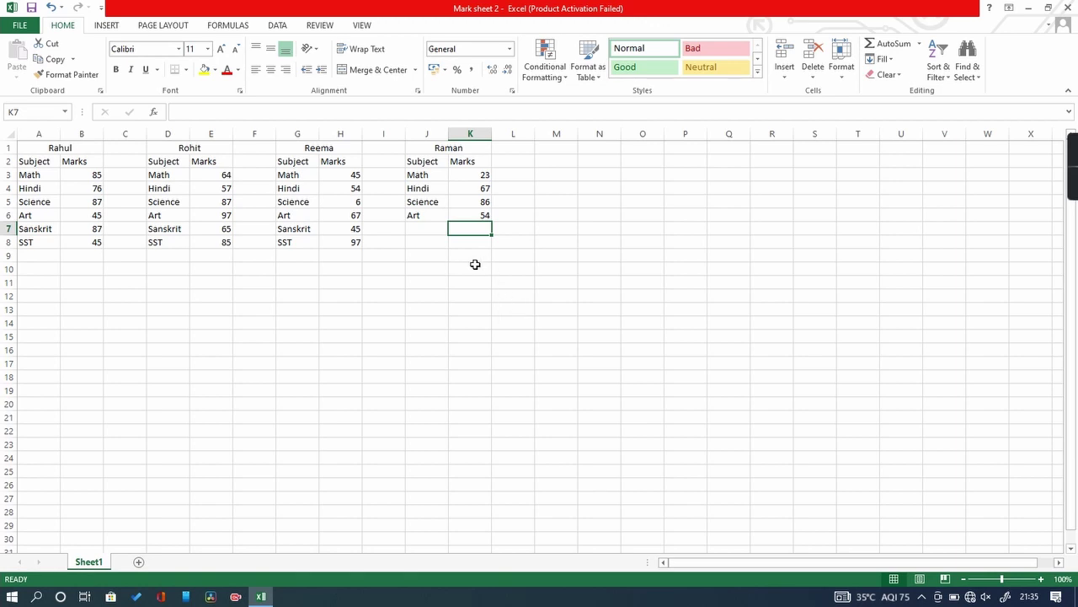
# Step: Replace J6 with 's' and clear the 54 from K6
pyautogui.click(442, 218)
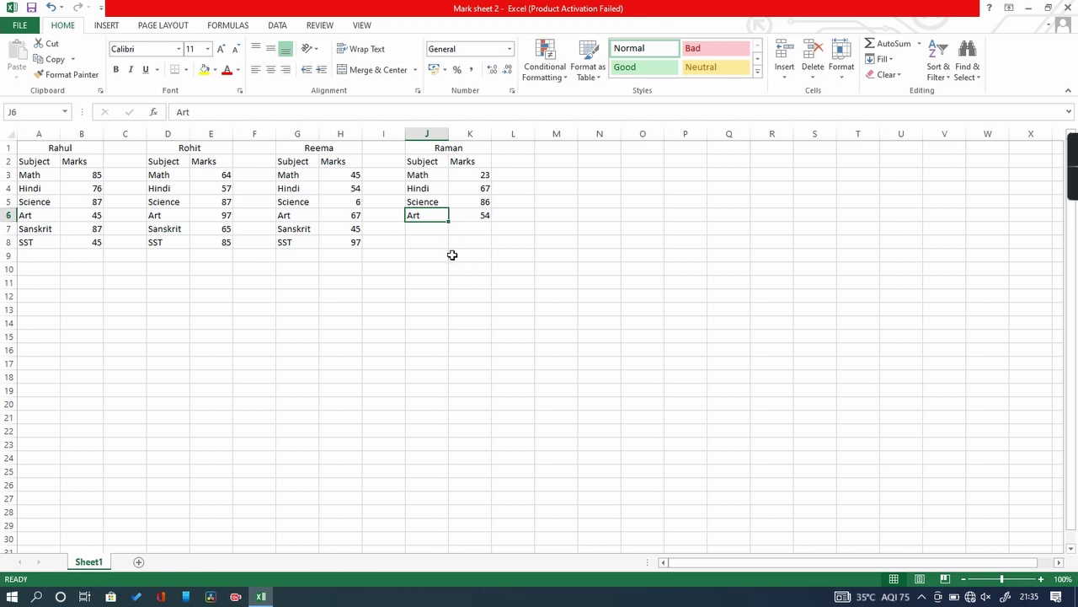
pyautogui.write('s')
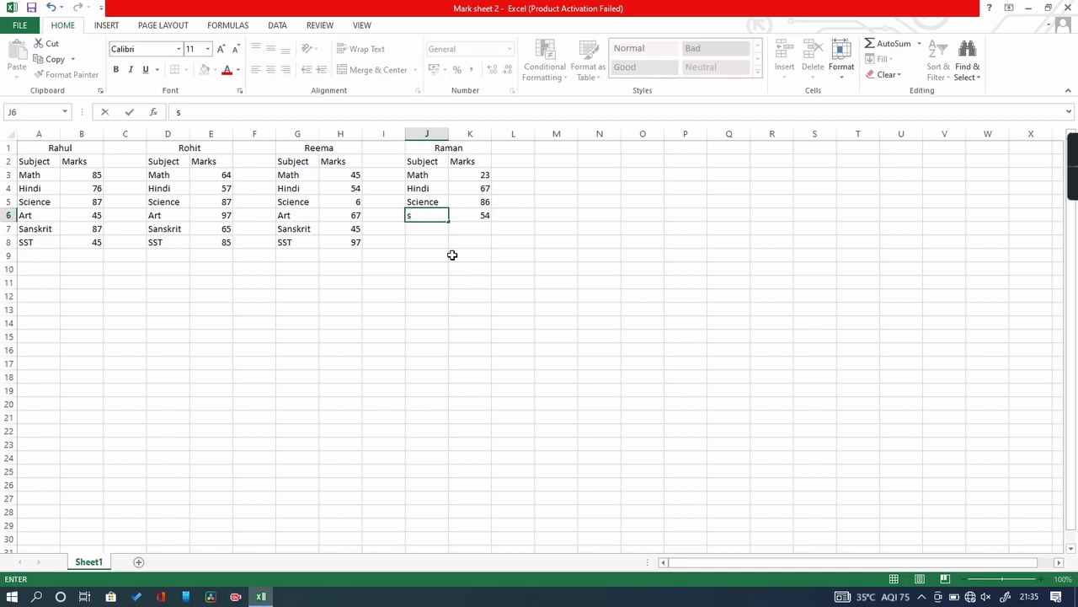
pyautogui.hotkey('ctrl', 'Return')
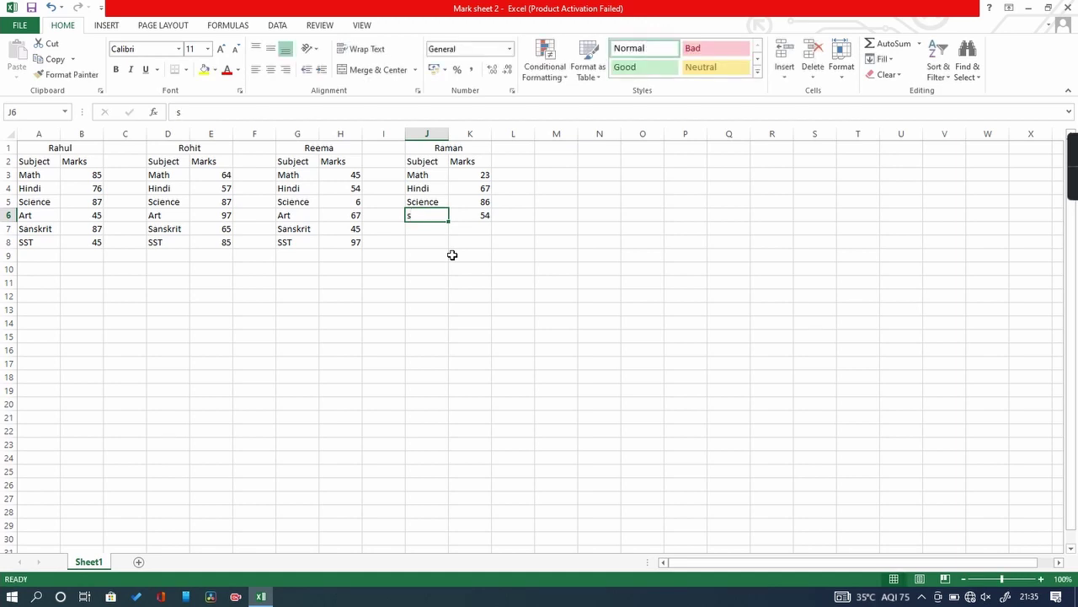
pyautogui.click(505, 341)
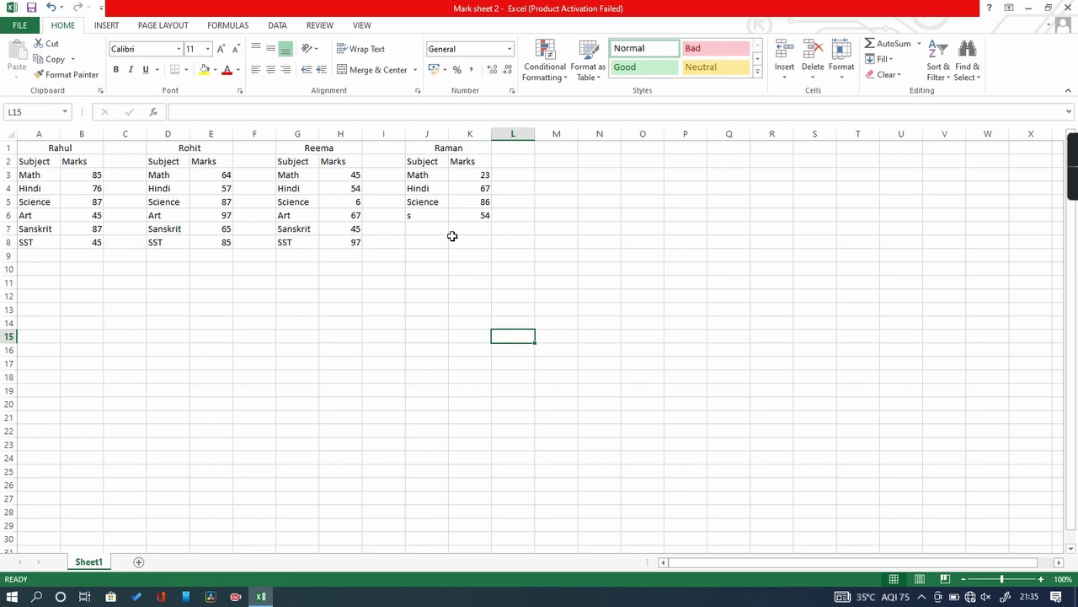
pyautogui.click(453, 236)
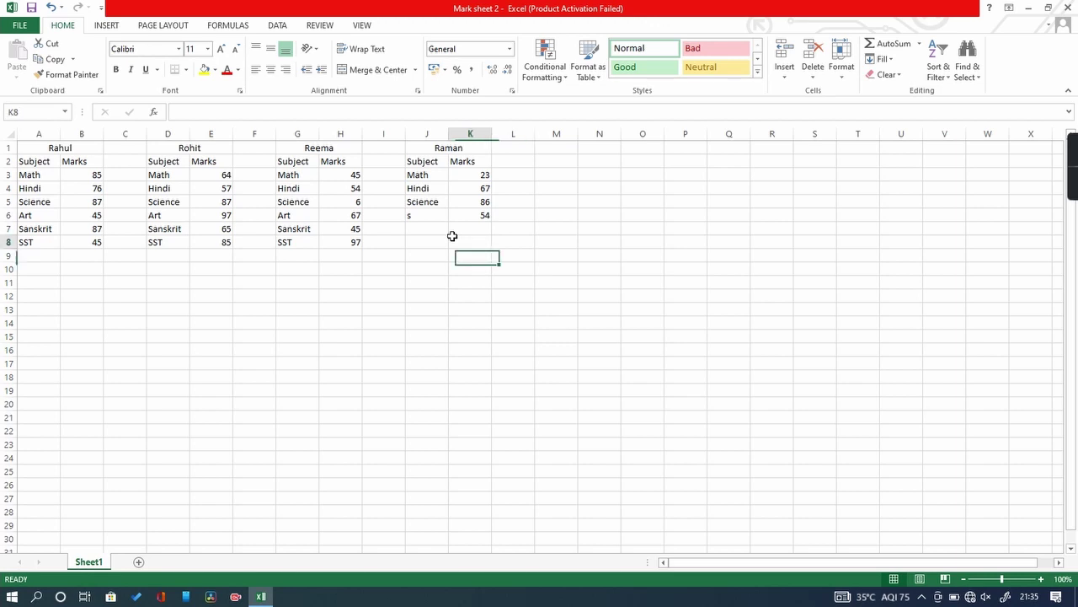
pyautogui.click(479, 217)
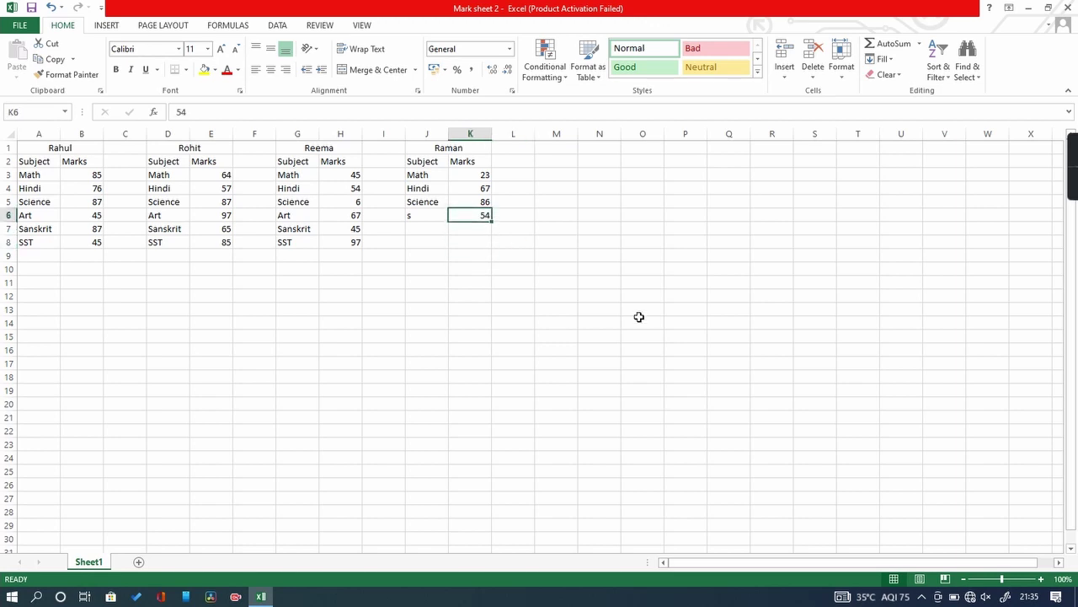
pyautogui.press('BackSpace')
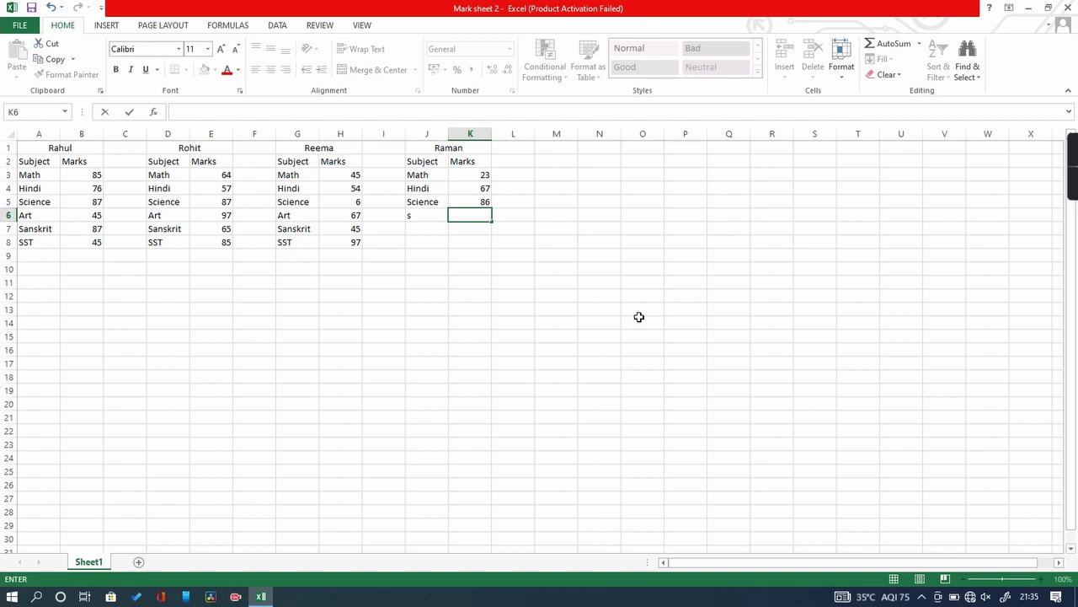
pyautogui.hotkey('ctrl', 'Return')
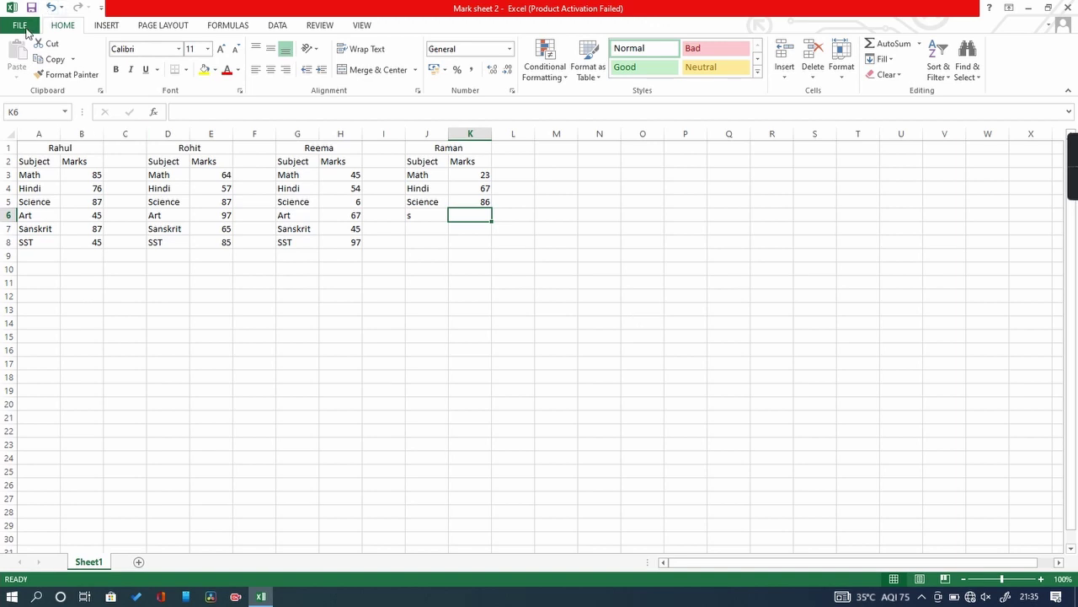
# Step: Check the Protect Workbook options on the File Info page and return to the sheet
pyautogui.click(20, 26)
pyautogui.click(156, 163)
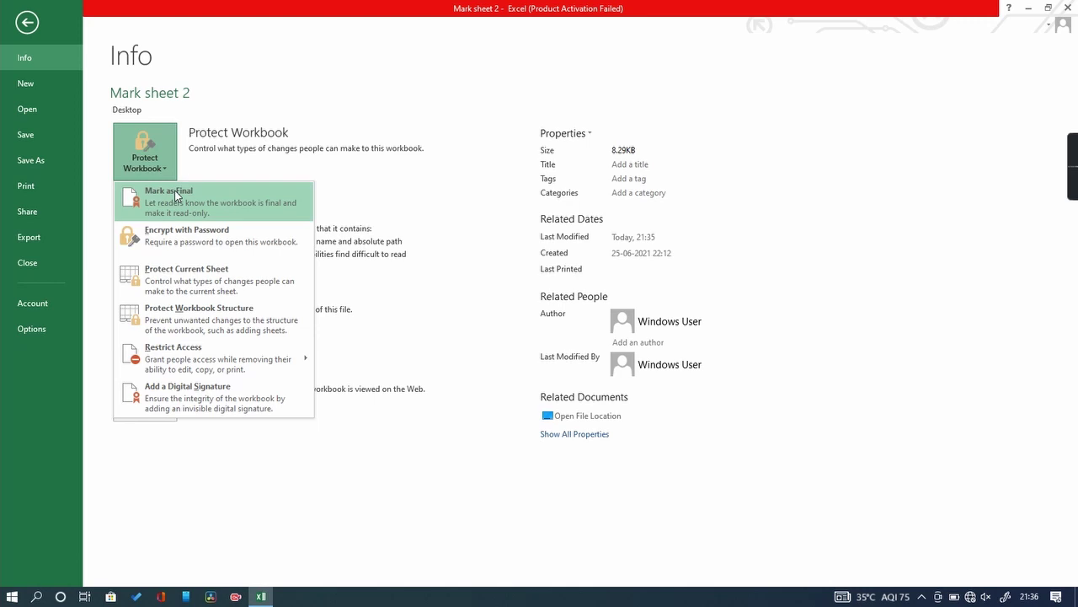
pyautogui.click(32, 19)
pyautogui.click(440, 258)
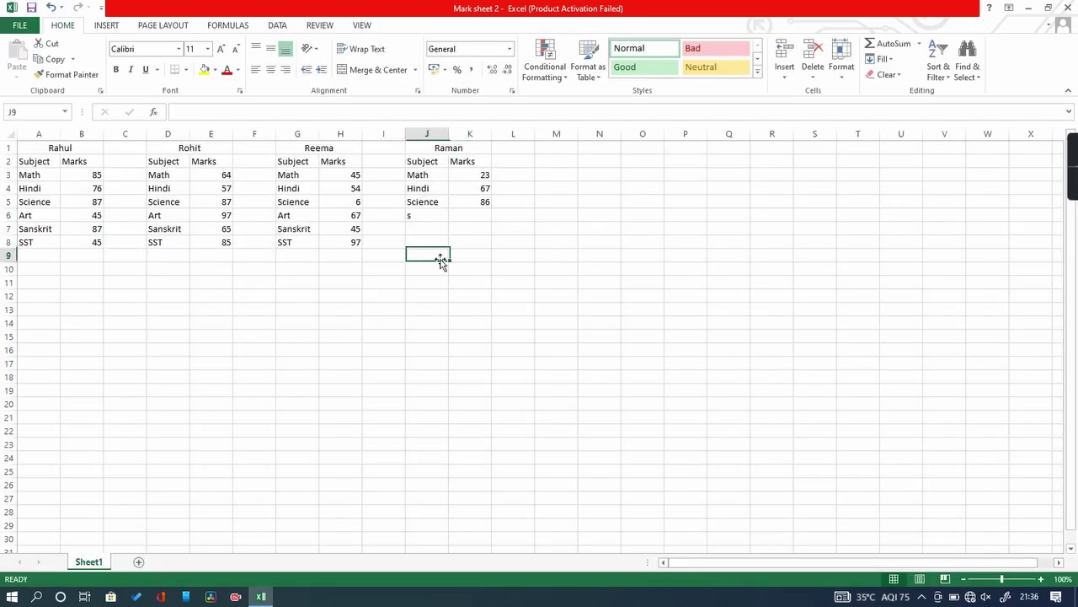
# Step: Re-enter Art in J6 with 65 marks in K6
pyautogui.click(429, 217)
pyautogui.write('Art')
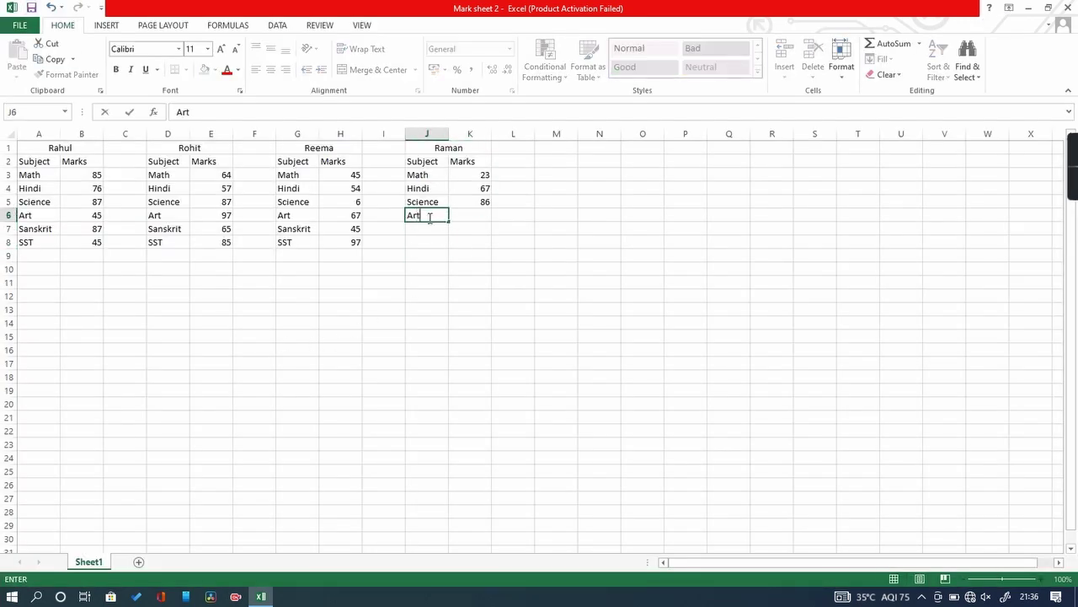
pyautogui.press('Tab')
pyautogui.write('65')
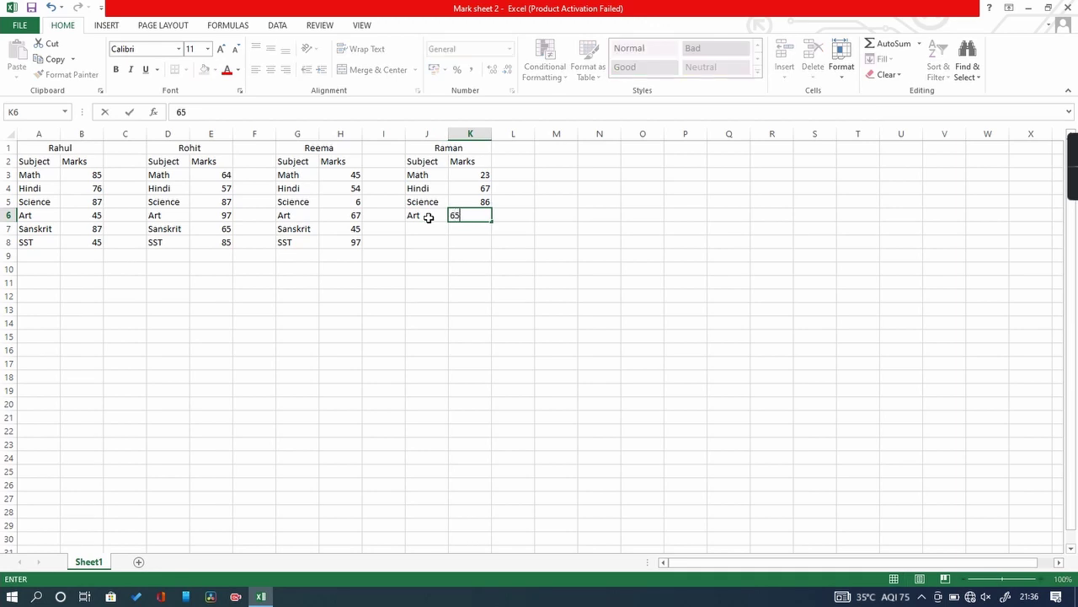
pyautogui.press('Return')
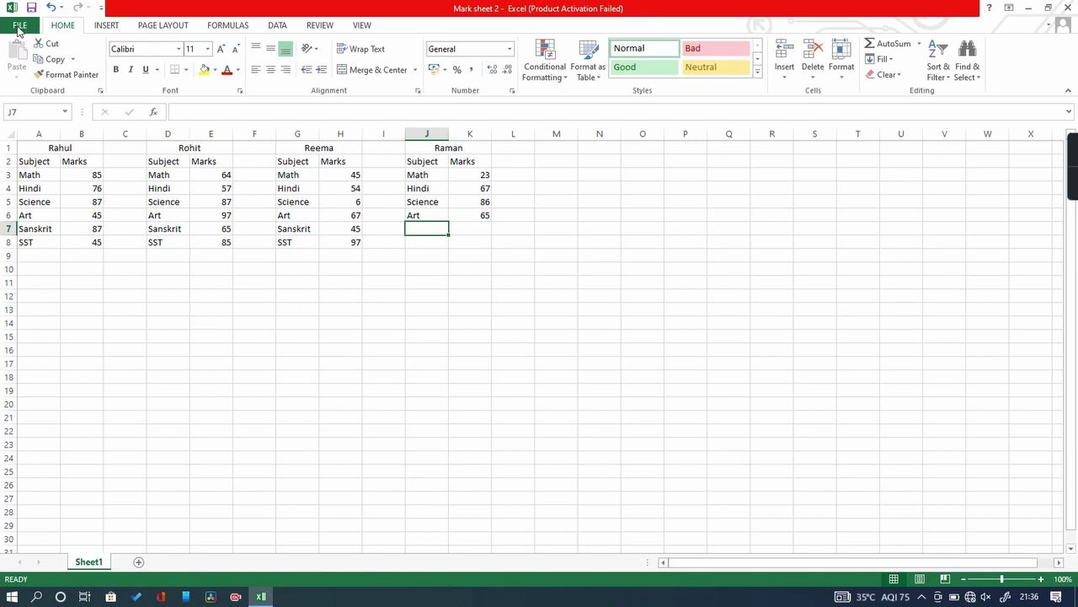
# Step: Mark the workbook as final from Protect Workbook, confirming the save and the notice
pyautogui.click(19, 25)
pyautogui.click(144, 152)
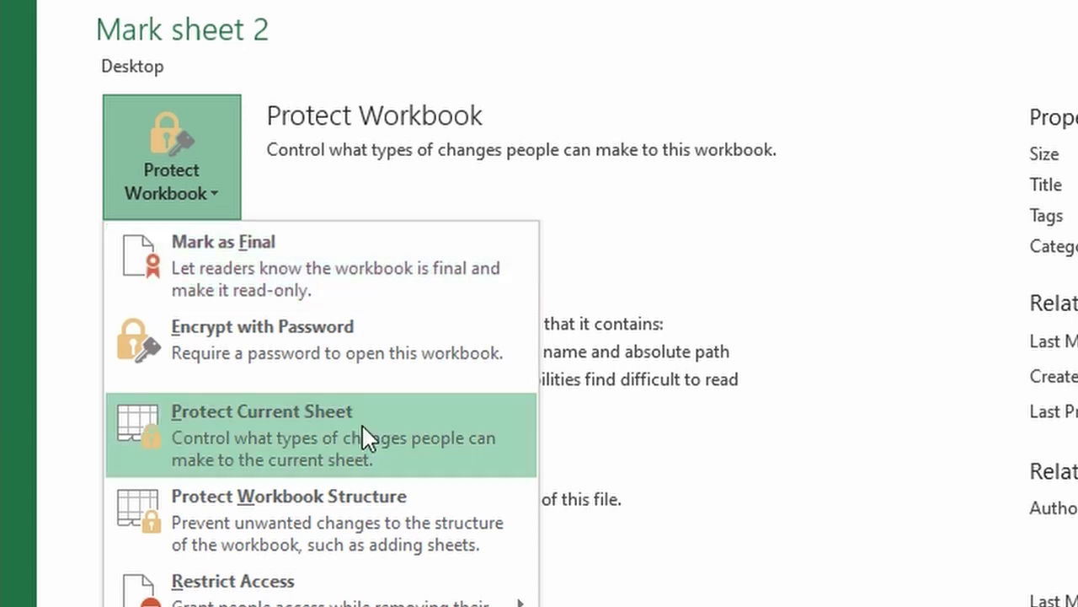
pyautogui.click(168, 209)
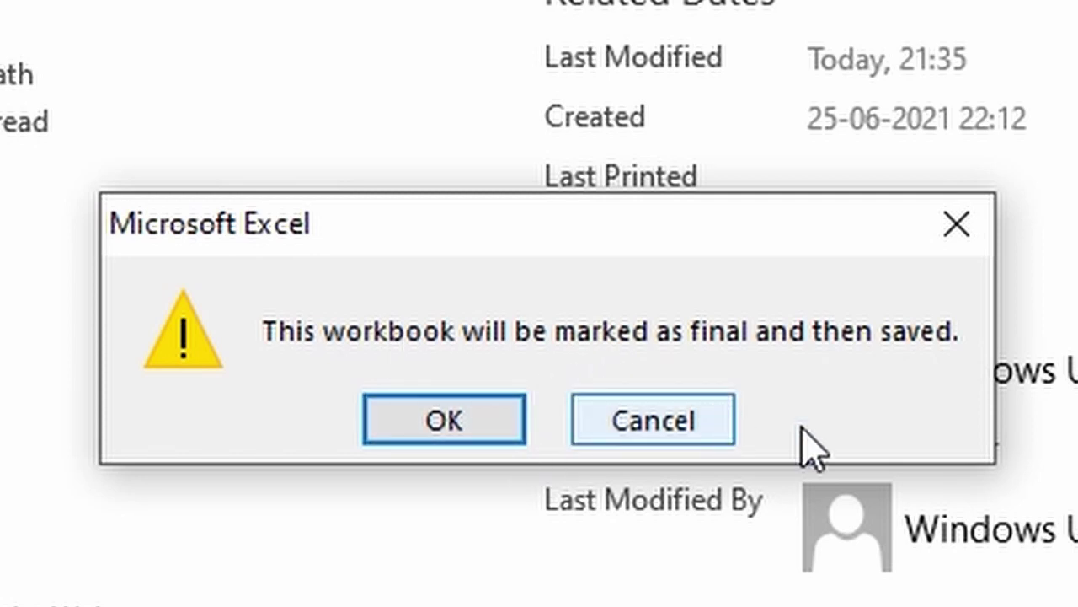
pyautogui.click(458, 423)
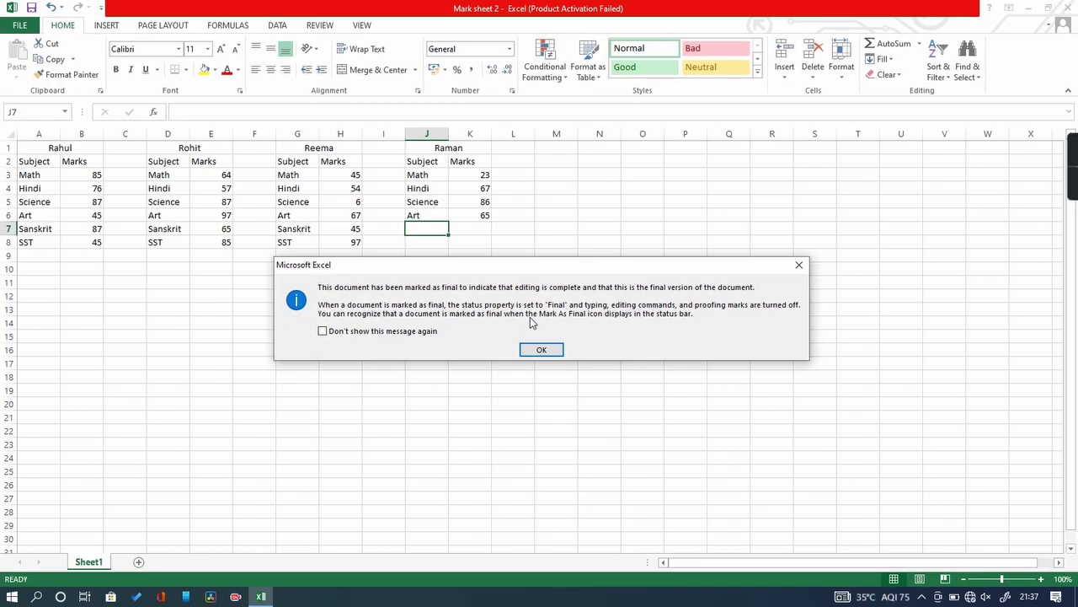
pyautogui.click(547, 349)
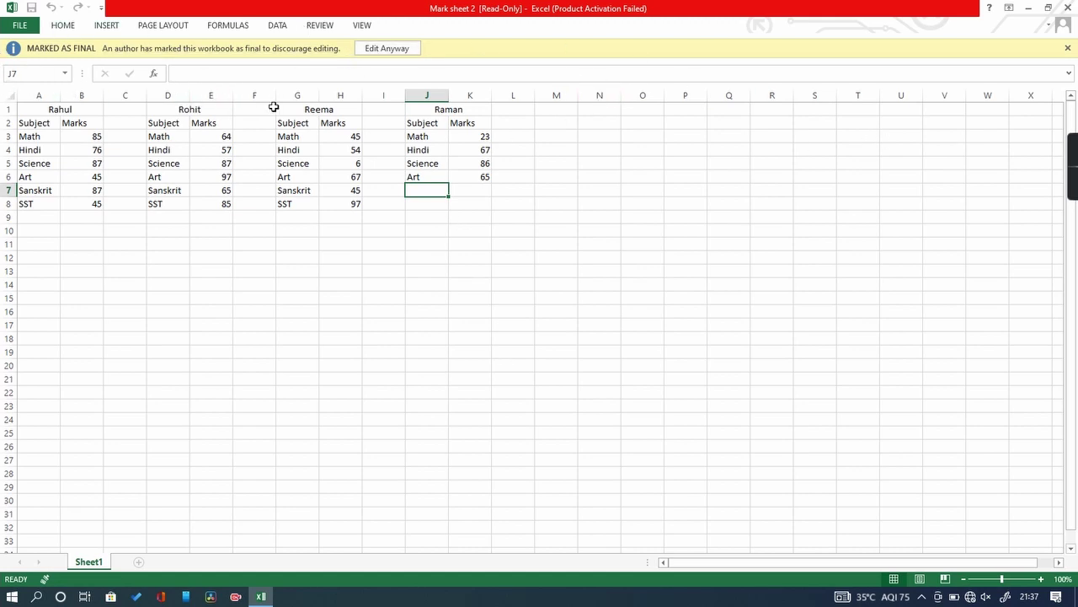
pyautogui.click(337, 255)
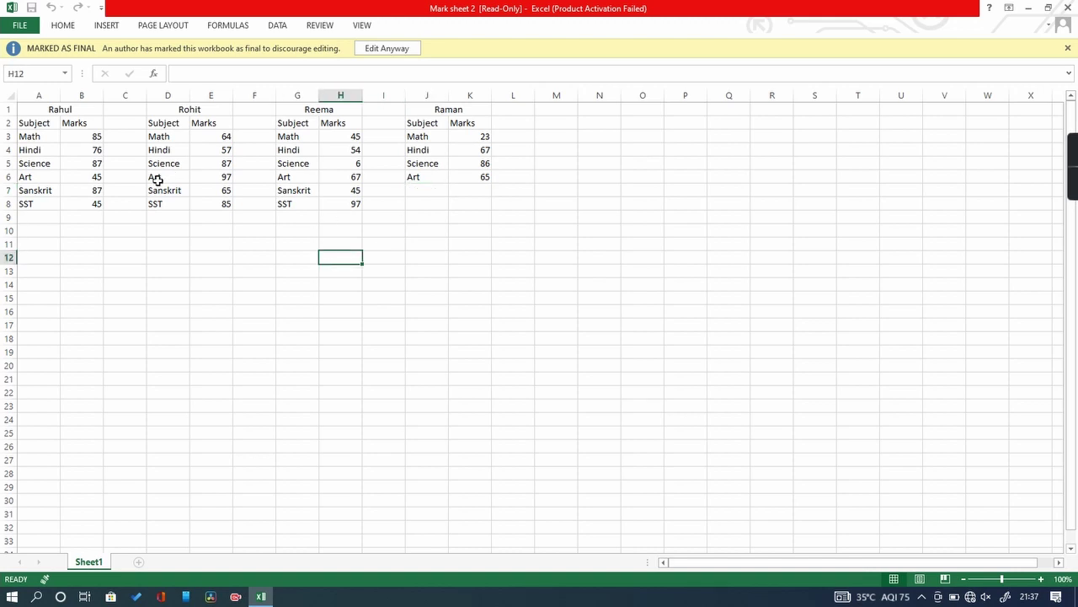
pyautogui.click(158, 177)
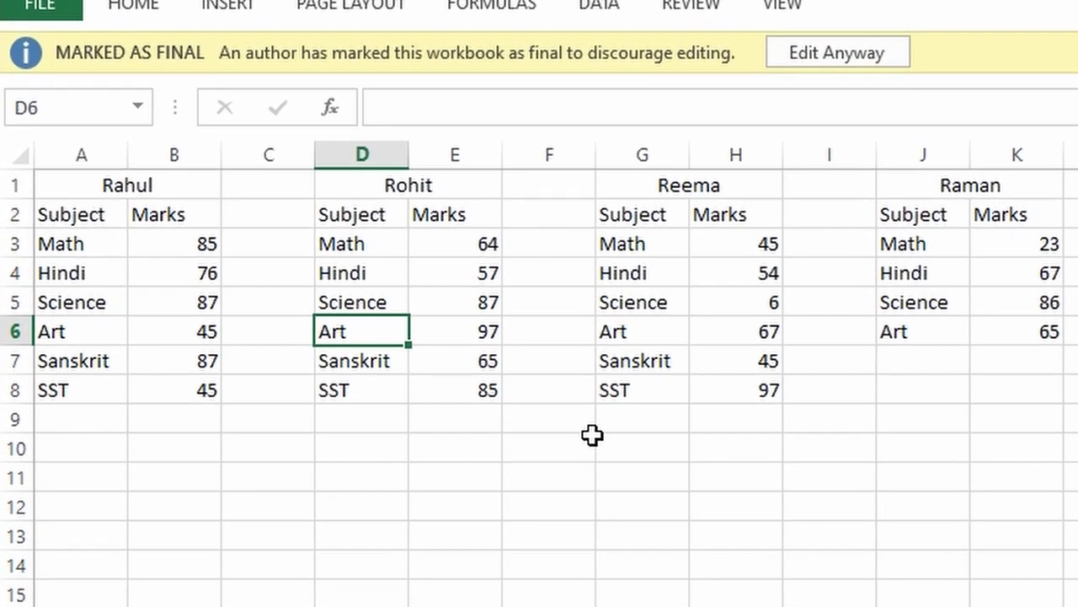
pyautogui.press('Right')
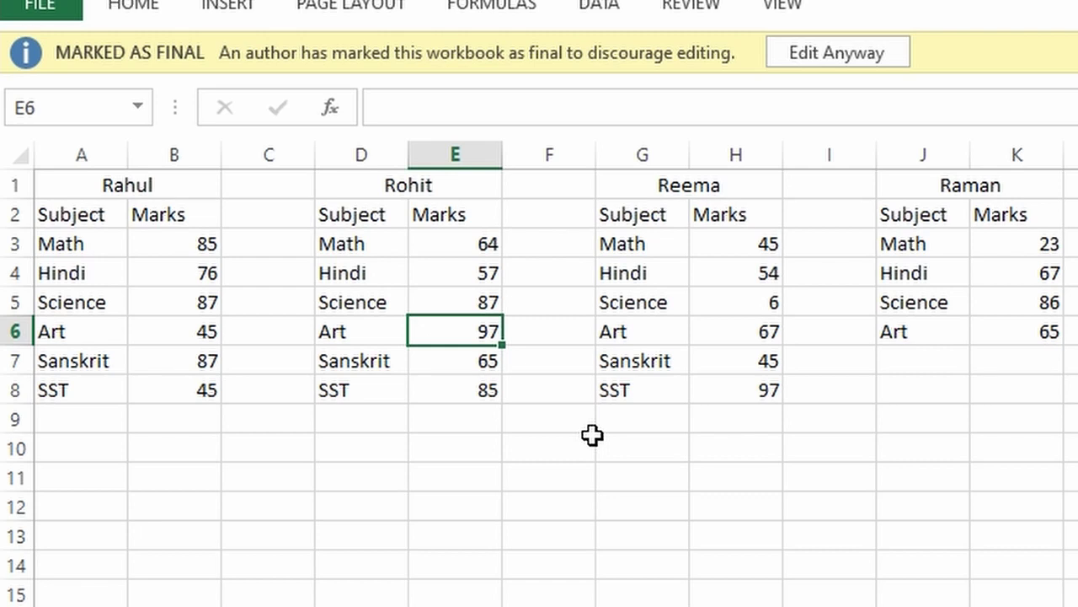
pyautogui.press('Right')
pyautogui.press('Right')
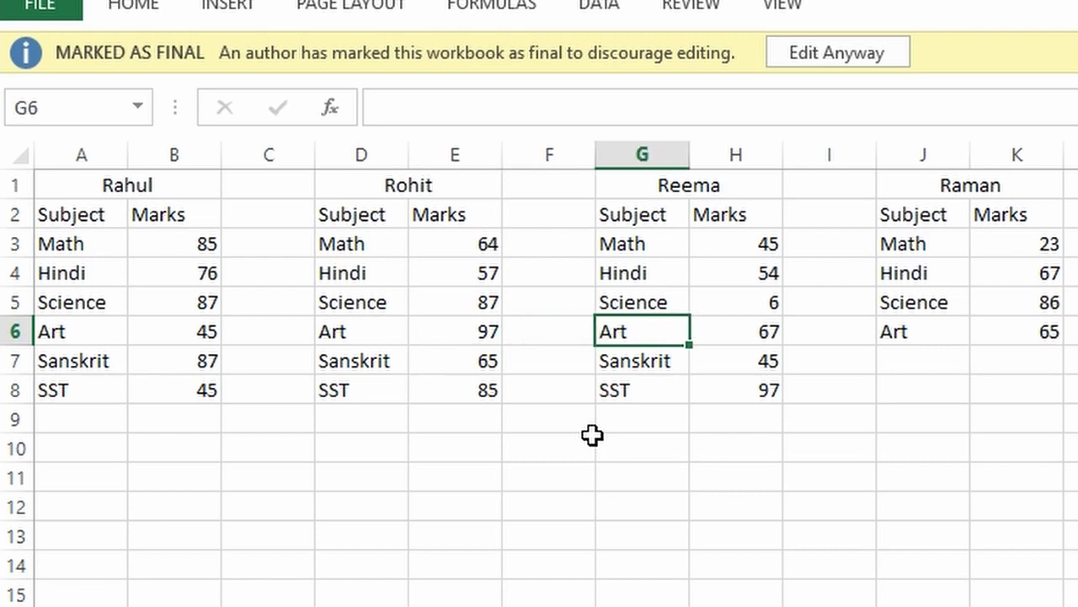
pyautogui.press('Right')
pyautogui.press('Right')
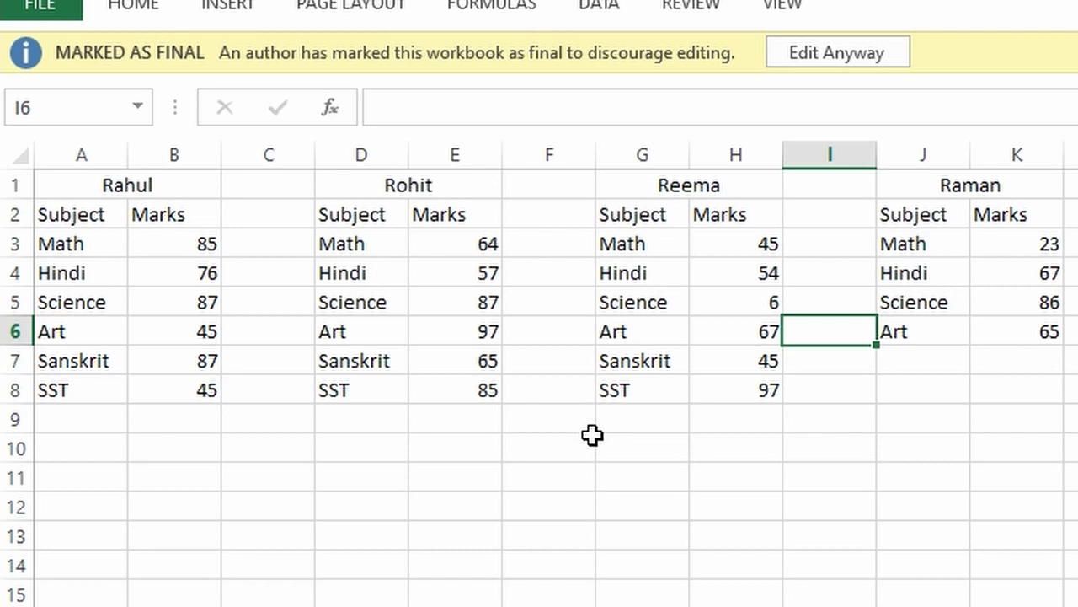
pyautogui.press('Left')
pyautogui.press('Down')
pyautogui.press('Right')
pyautogui.press('Up')
pyautogui.click(816, 219)
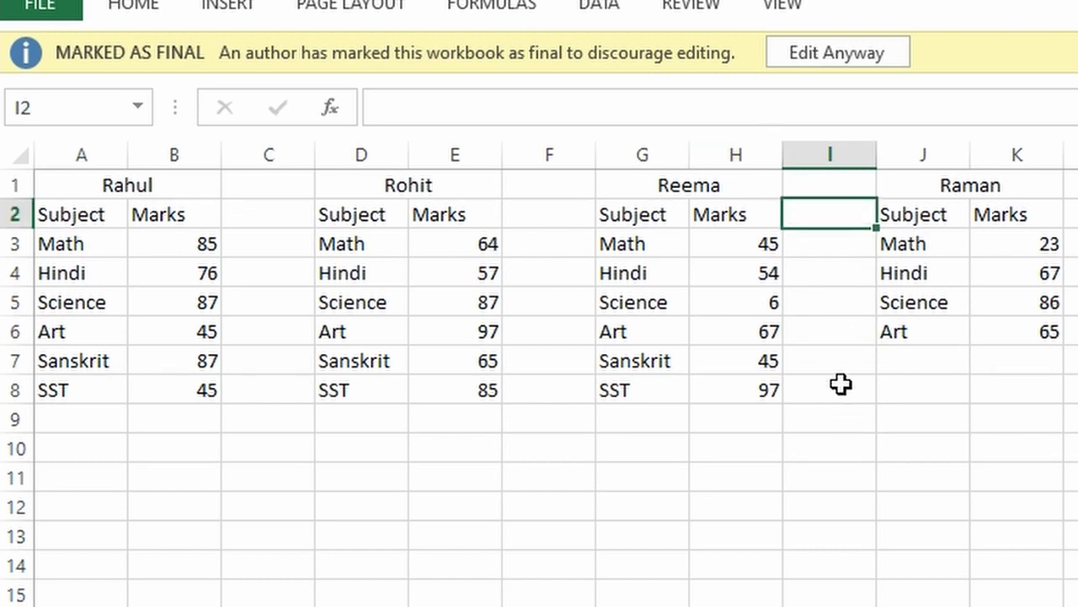
pyautogui.moveTo(829, 360); pyautogui.dragTo(830, 331)
pyautogui.click(952, 362)
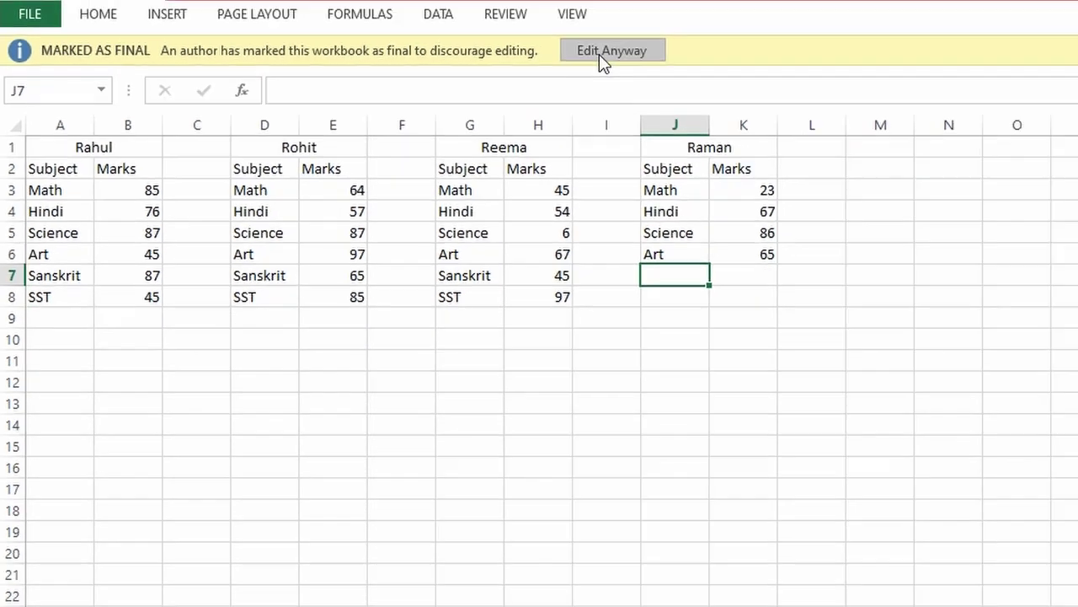
# Step: Enable editing with Edit Anyway and enter Sanskrit in J7
pyautogui.click(821, 59)
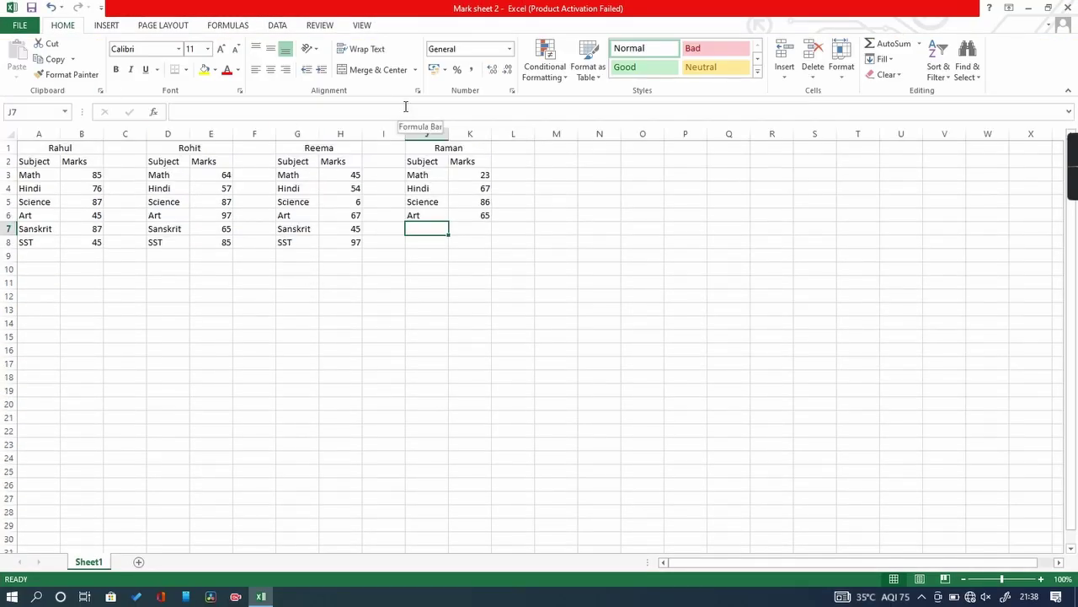
pyautogui.write('FSFGD')
pyautogui.hotkey('ctrl', 'Return')
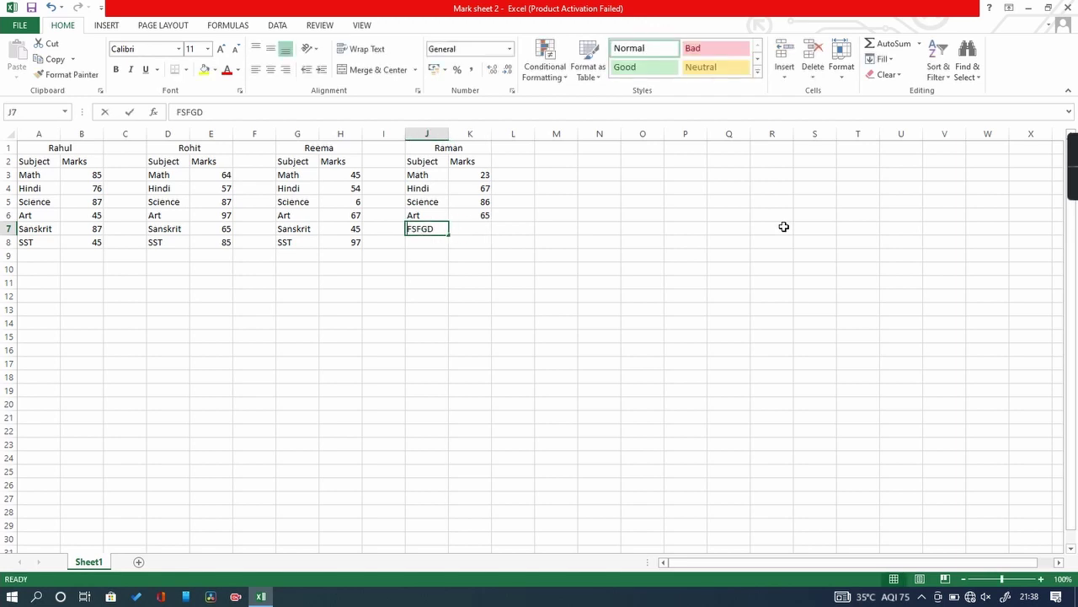
pyautogui.write('sANS')
pyautogui.press('BackSpace')
pyautogui.press('BackSpace')
pyautogui.press('BackSpace')
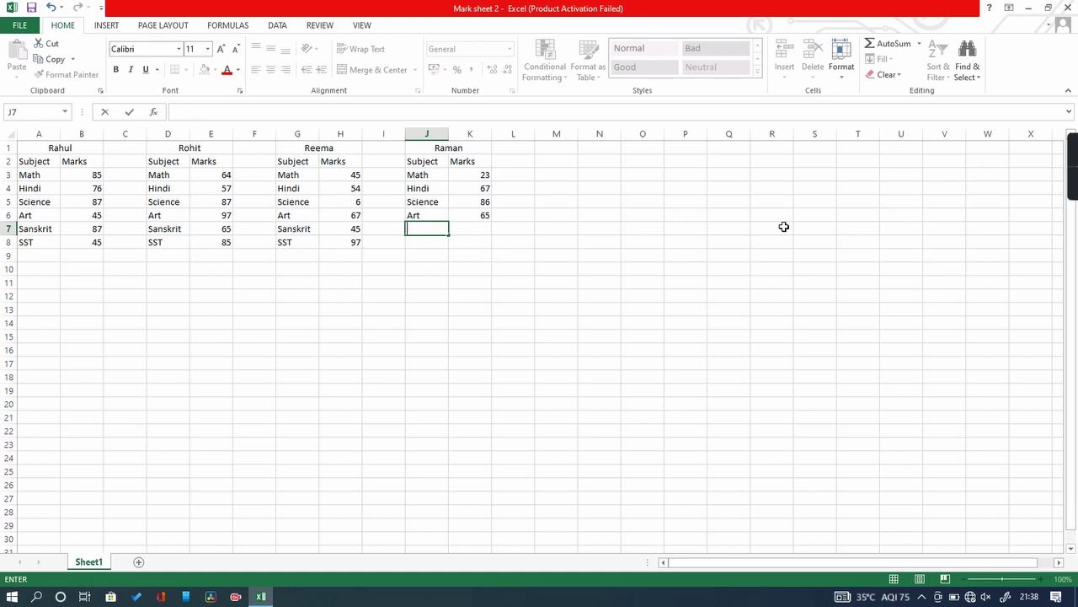
pyautogui.write('Sanskrit')
pyautogui.press('Return')
# Step: Enter 674 as Raman's Sanskrit marks in K7
pyautogui.press('Up')
pyautogui.press('Right')
pyautogui.write('674')
pyautogui.hotkey('ctrl', 'Return')
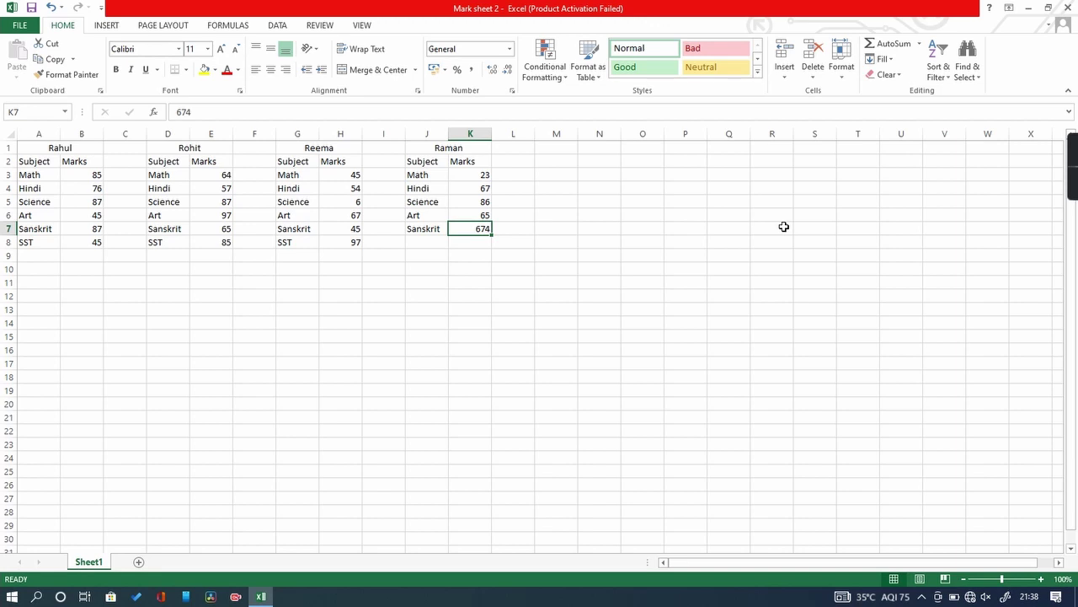
pyautogui.click(698, 241)
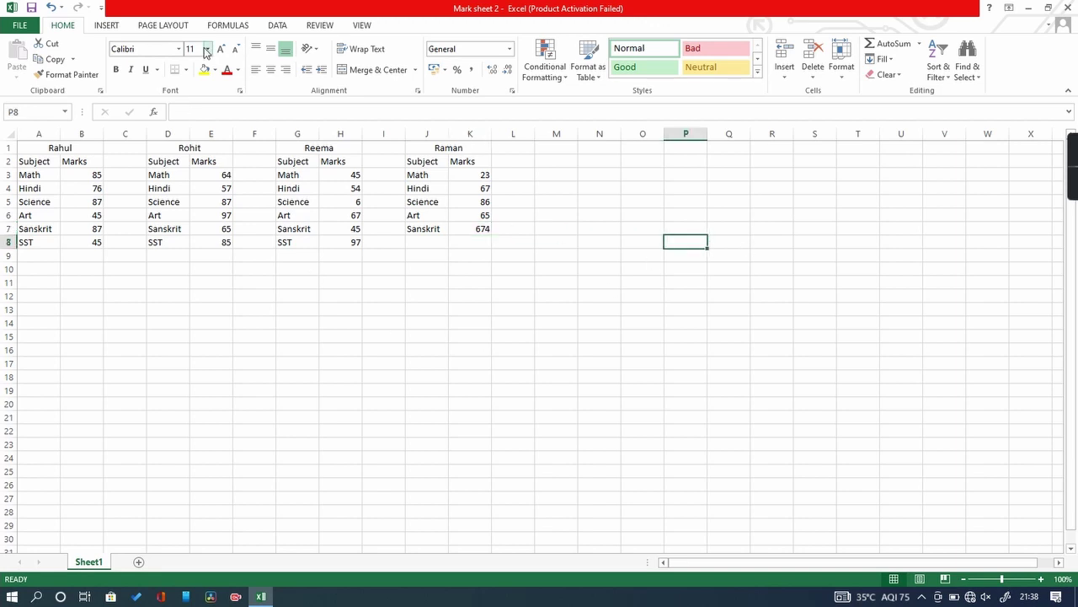
# Step: Choose Encrypt with Password from the Protect Workbook options on File Info
pyautogui.click(25, 32)
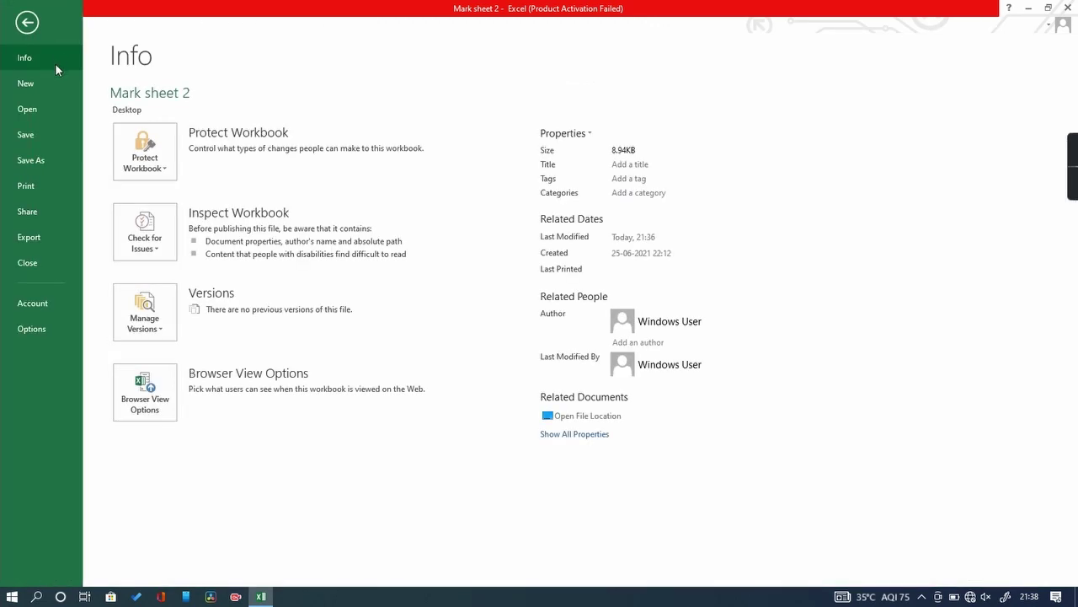
pyautogui.click(150, 168)
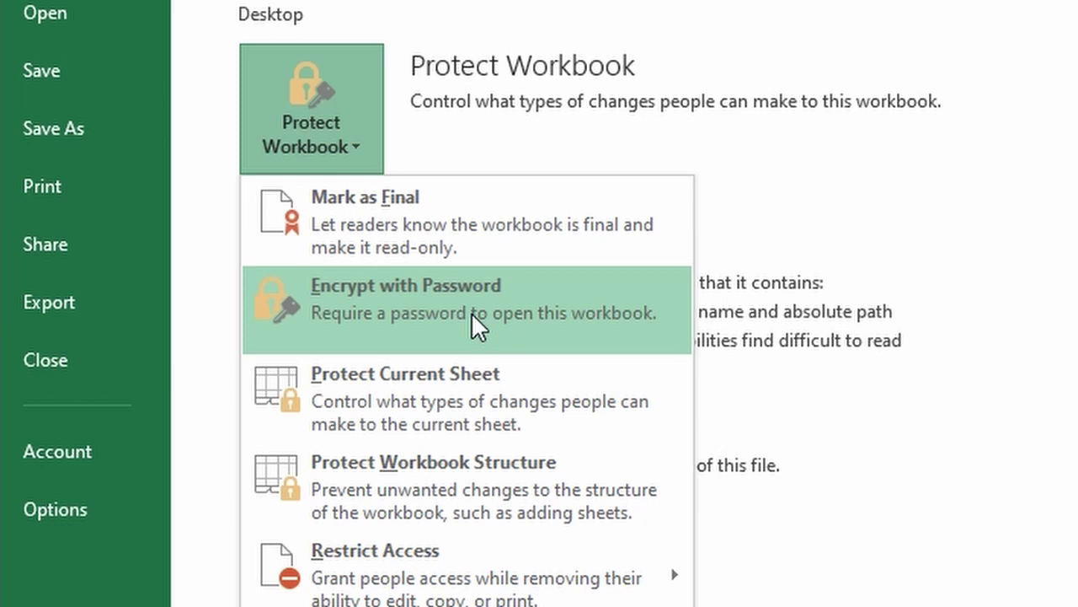
pyautogui.click(412, 303)
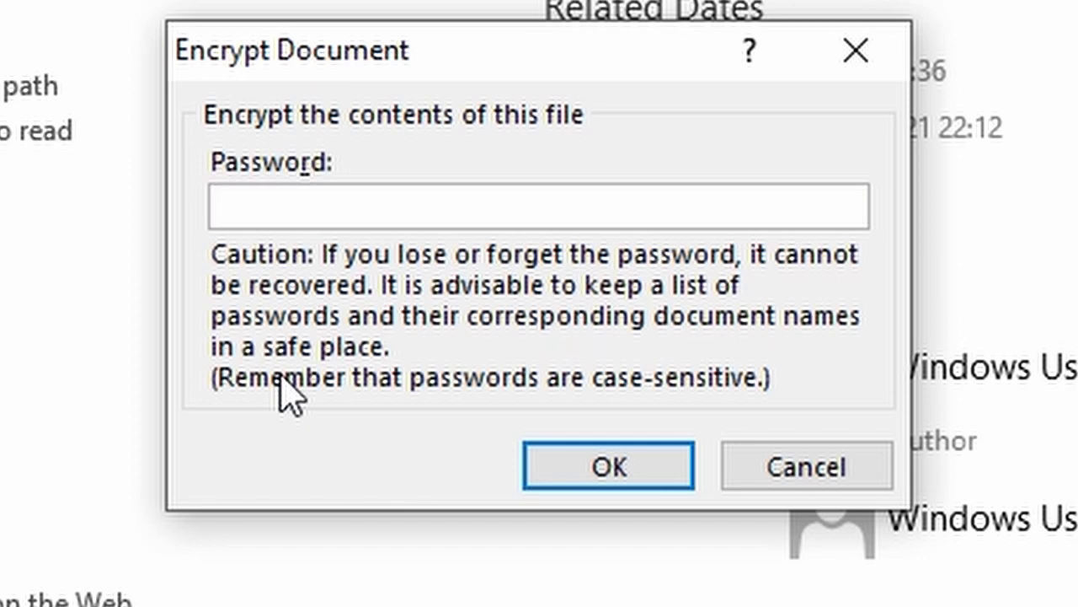
# Step: Enter and confirm an opening password for the workbook, then return to the sheet
pyautogui.press('Return')
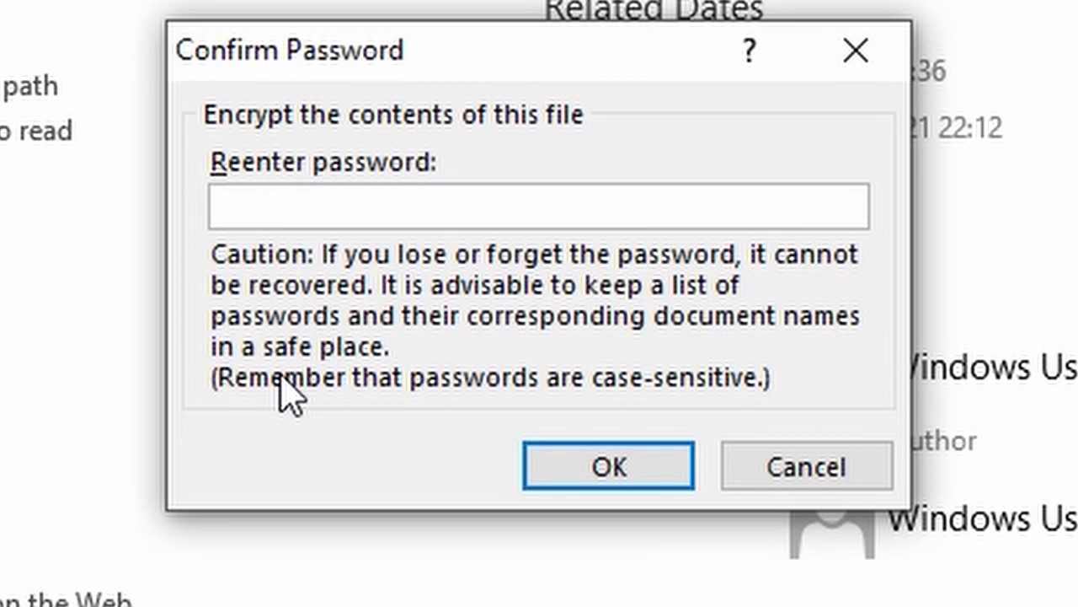
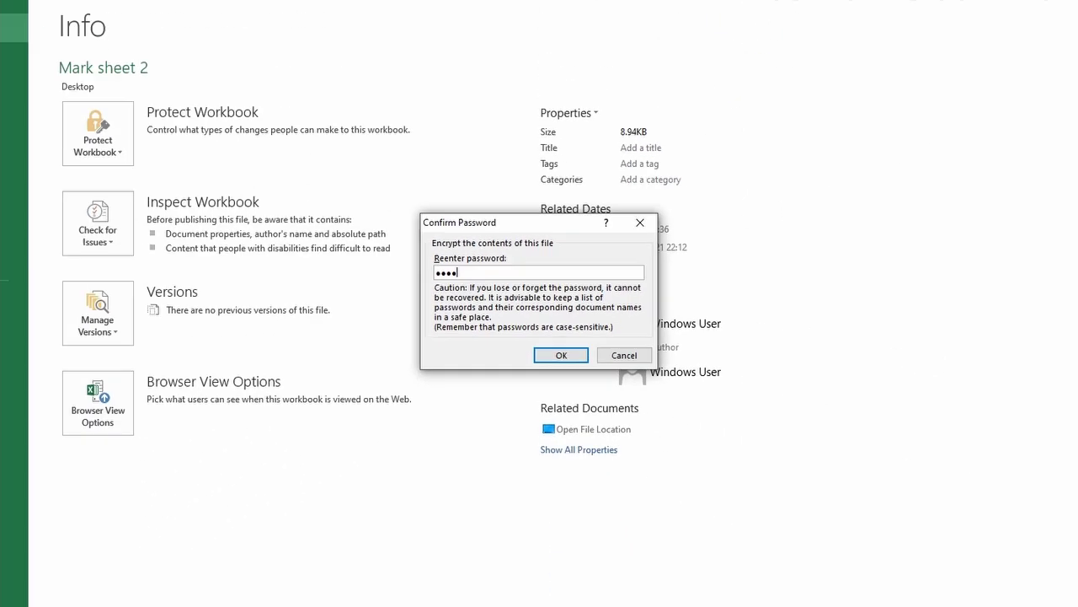
pyautogui.press('Return')
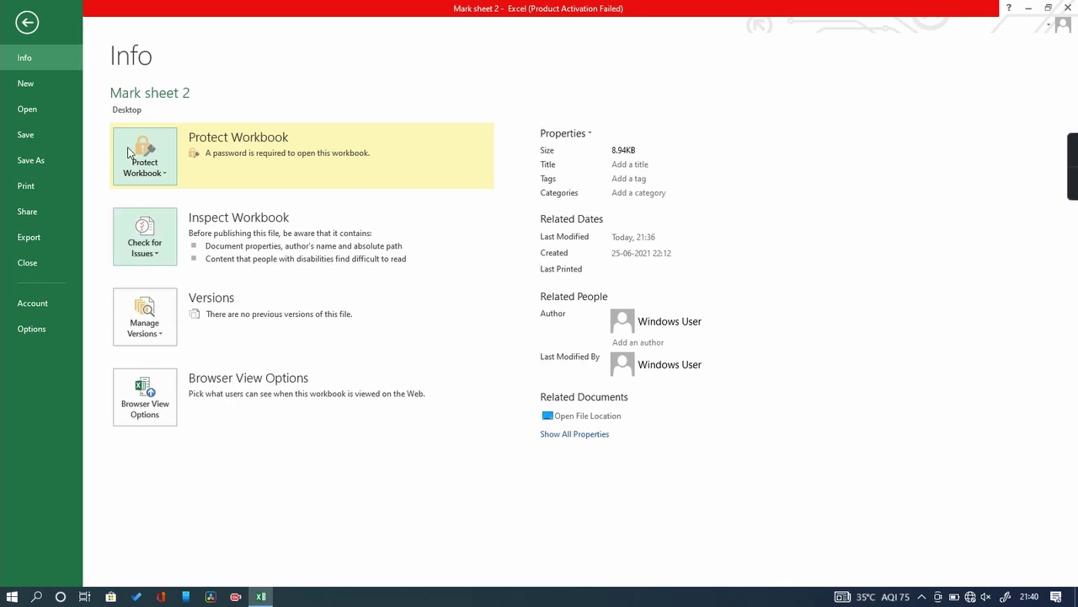
pyautogui.click(27, 22)
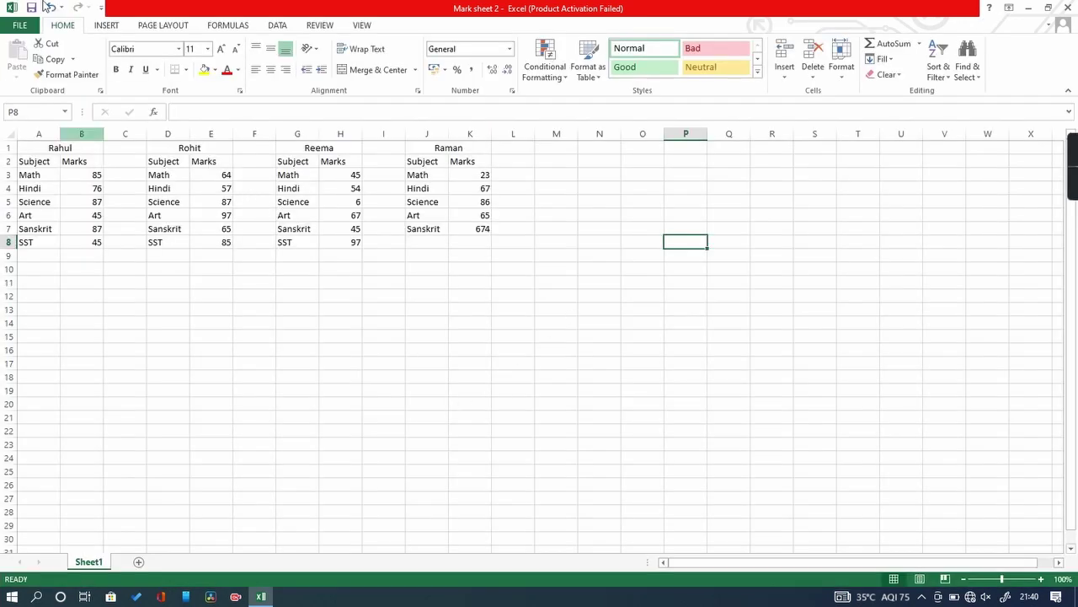
# Step: Close Excel, reopen Mark sheet 2 from the desktop, and enter its password
pyautogui.click(1067, 11)
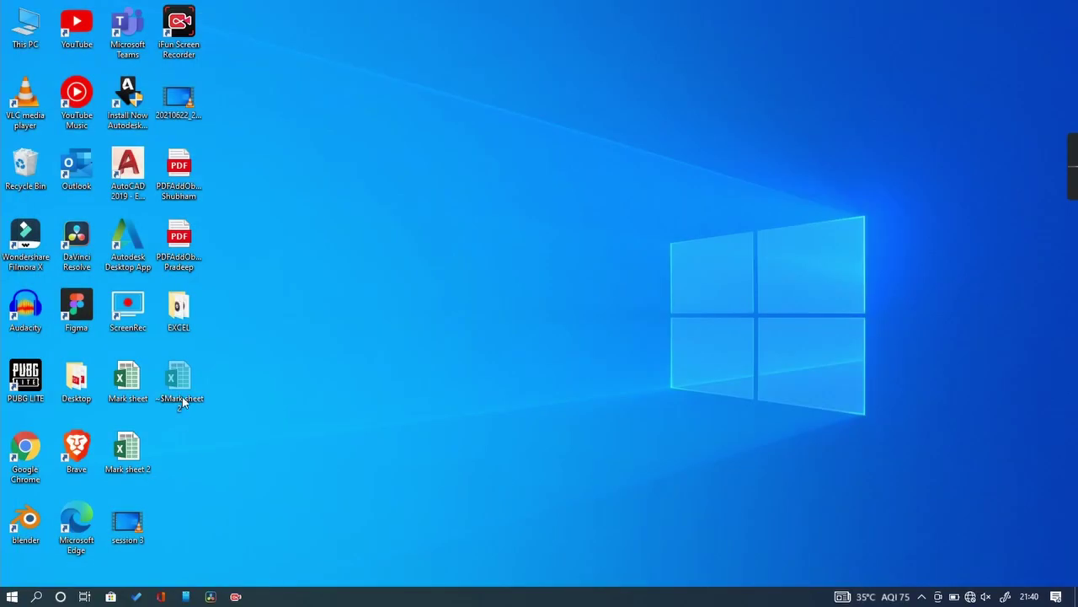
pyautogui.doubleClick(128, 454)
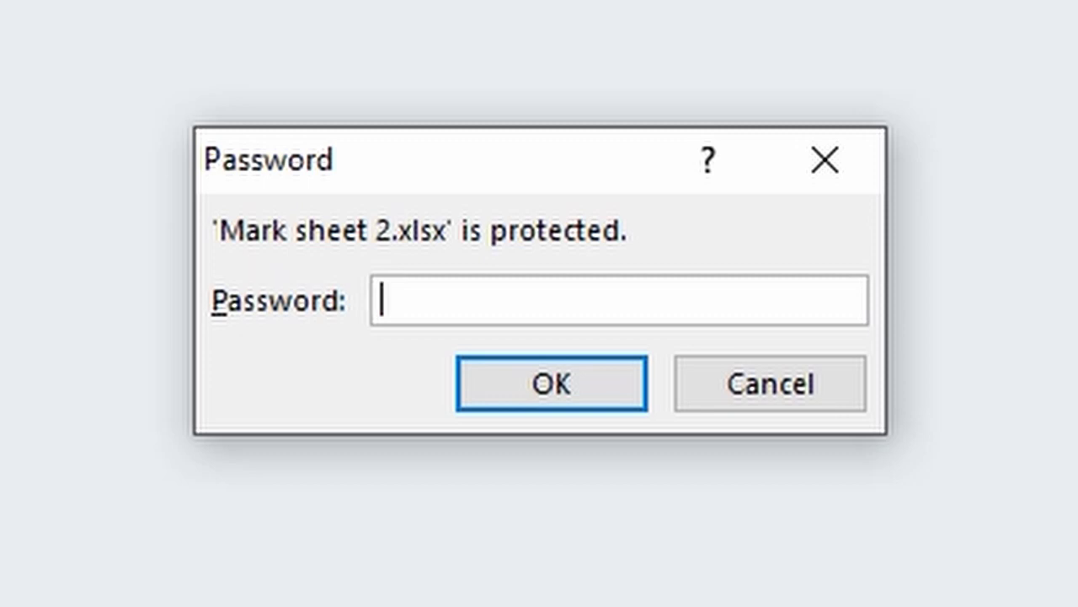
pyautogui.write('1')
pyautogui.write('1')
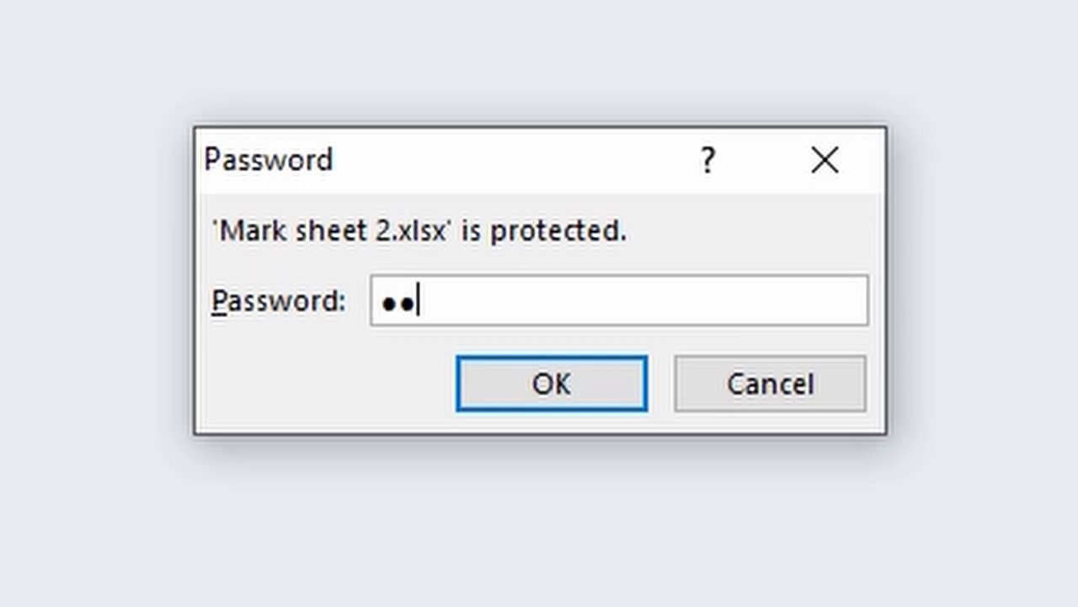
pyautogui.write('11')
pyautogui.press('Return')
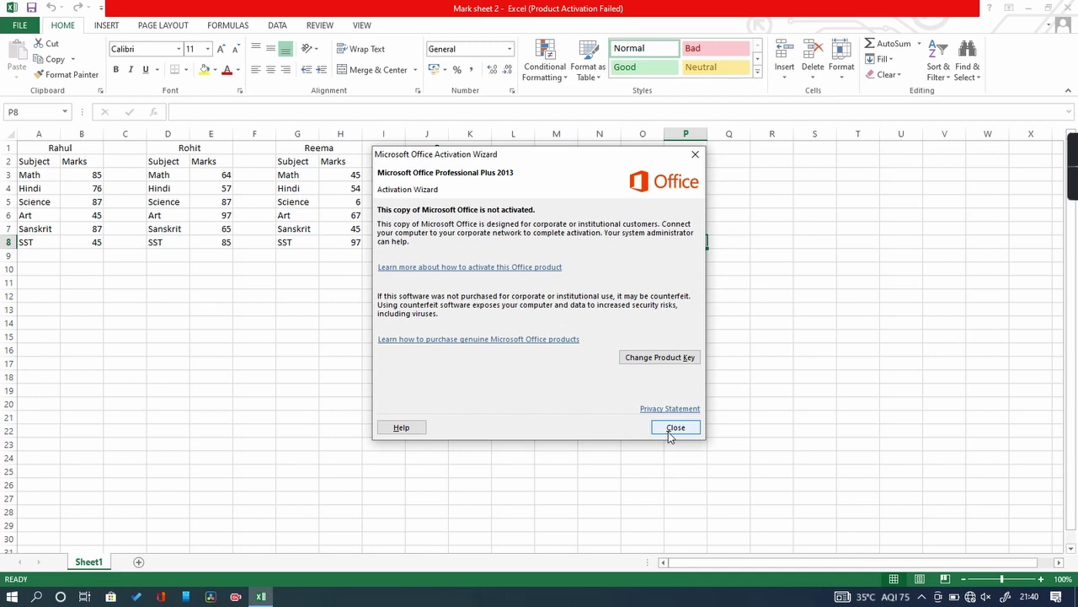
# Step: Dismiss the activation notice, check the Protect Workbook options, and escape back to the sheet
pyautogui.click(669, 430)
pyautogui.click(20, 25)
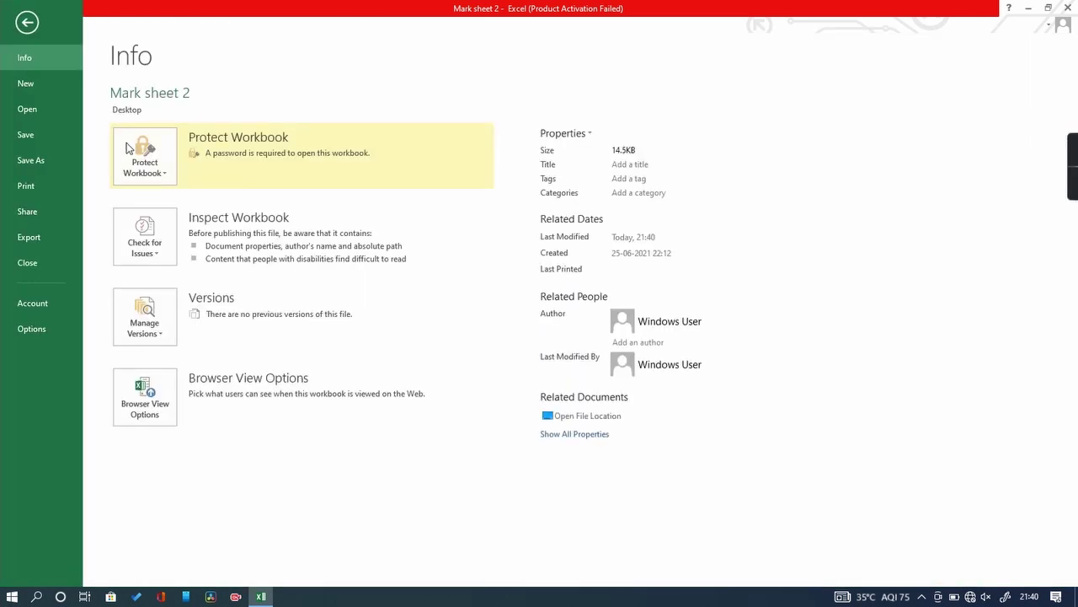
pyautogui.click(145, 156)
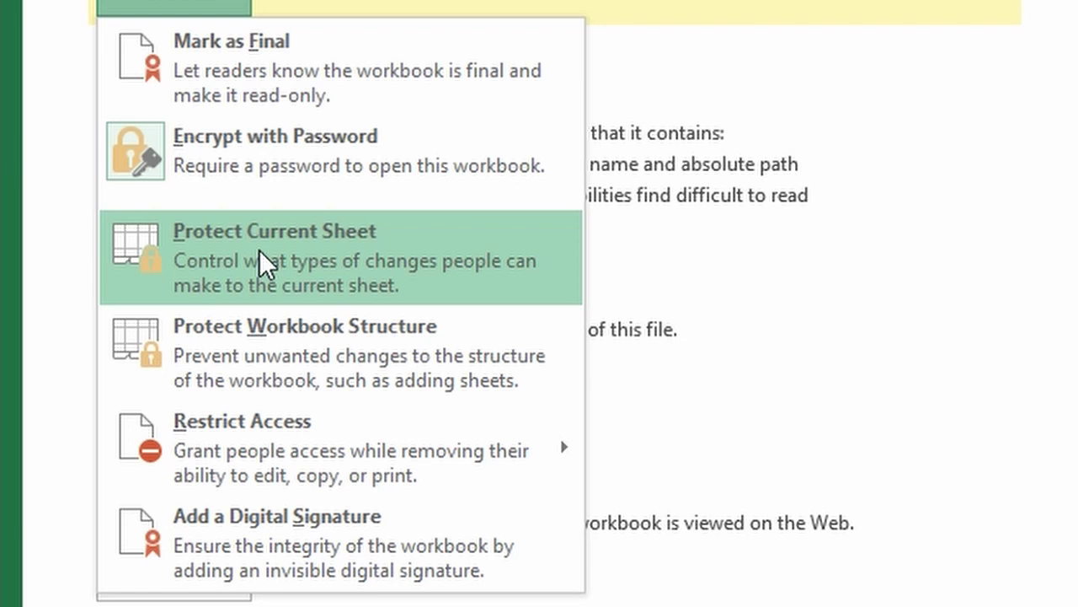
pyautogui.press('Escape')
pyautogui.press('Escape')
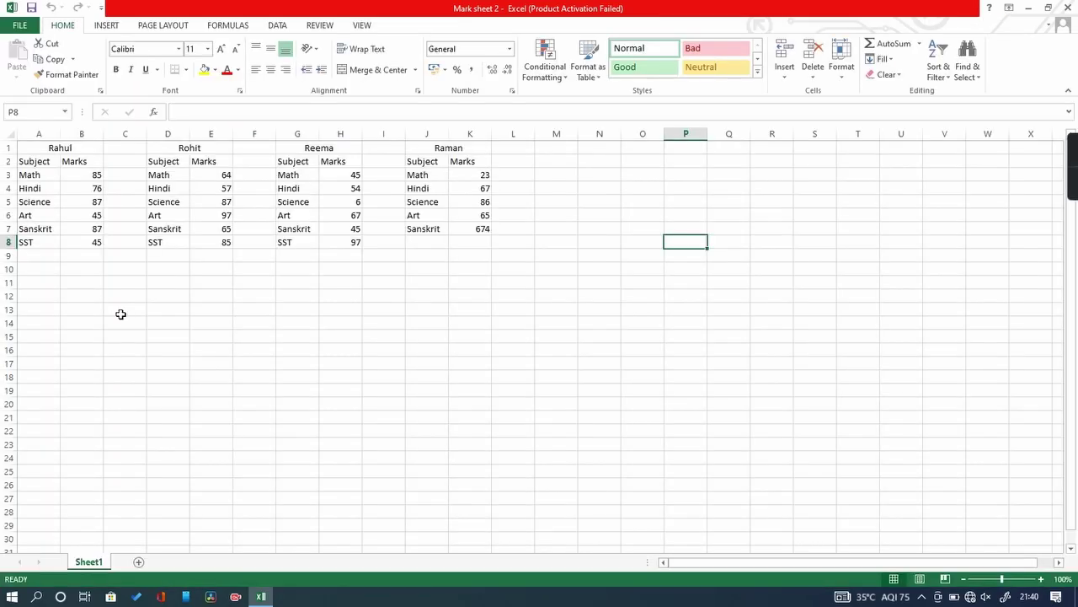
# Step: Add three new sheets to the workbook and view the blank Sheet2
pyautogui.click(139, 562)
pyautogui.click(179, 562)
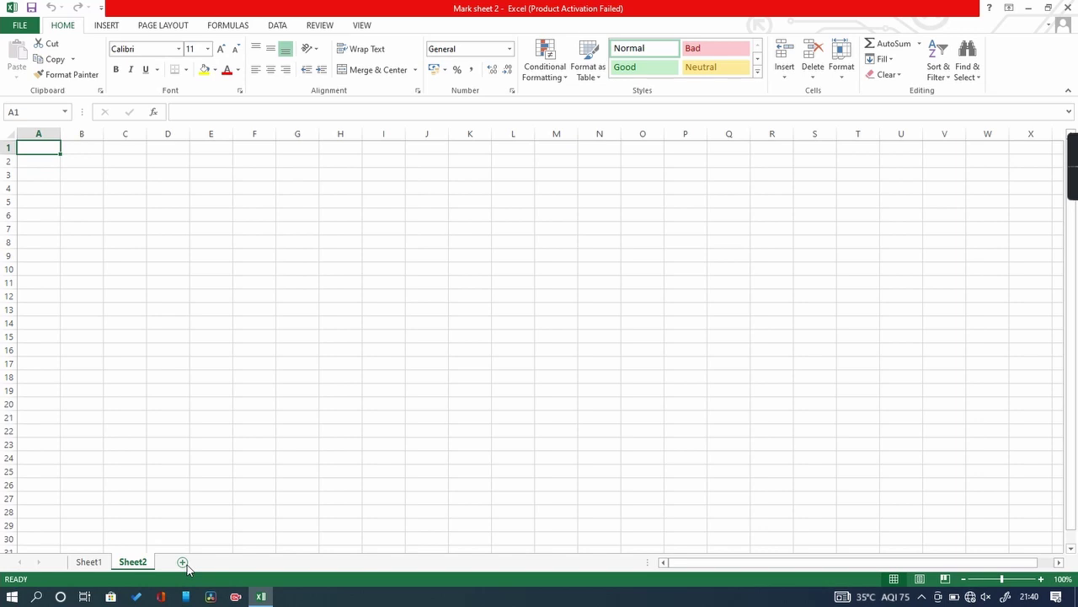
pyautogui.click(224, 562)
pyautogui.click(91, 562)
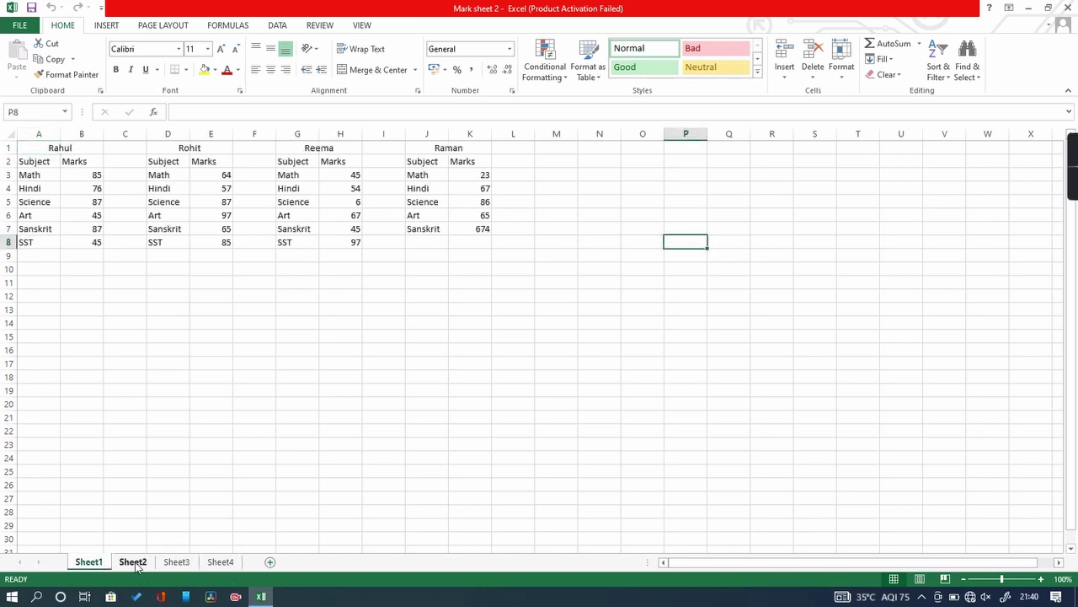
pyautogui.click(133, 562)
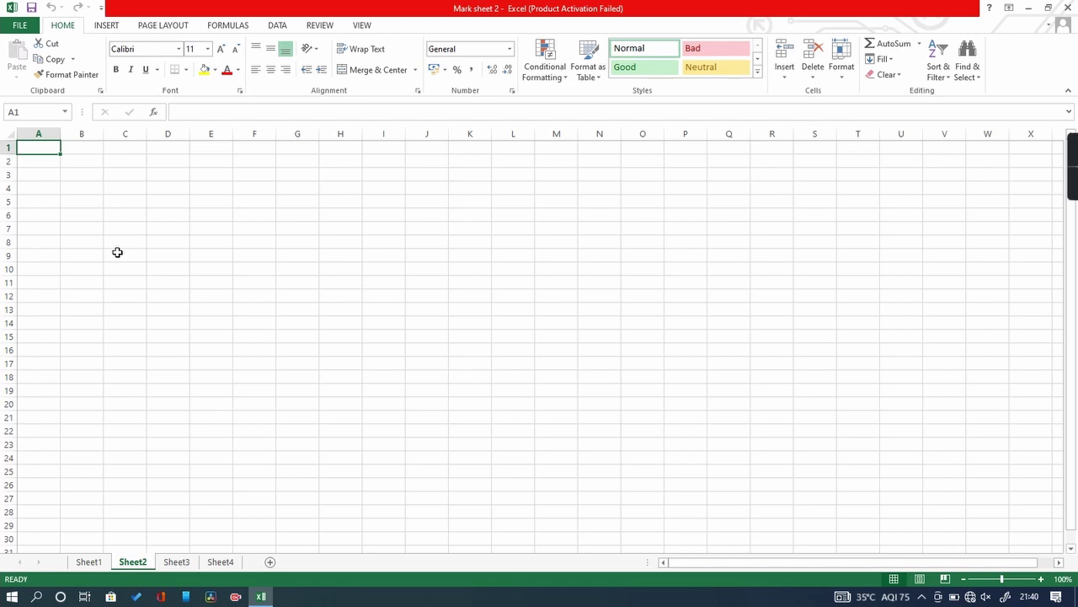
pyautogui.click(88, 562)
# Step: Copy the Sheet1 marks table A1:K9 into Sheet2
pyautogui.click(57, 147)
pyautogui.moveTo(124, 177); pyautogui.dragTo(450, 252)
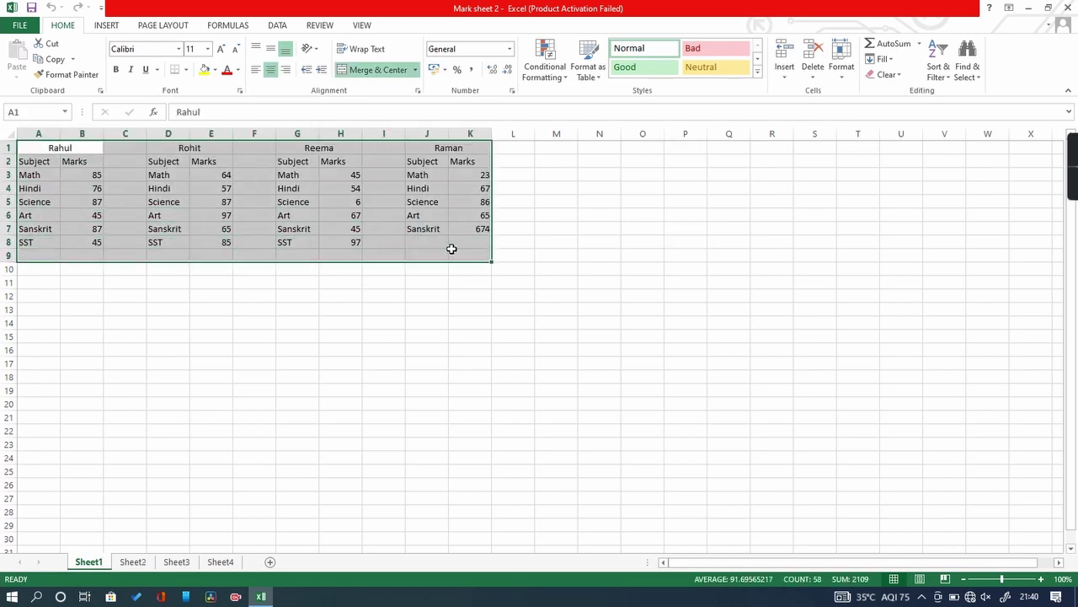
pyautogui.hotkey('ctrl', 'c')
pyautogui.click(133, 562)
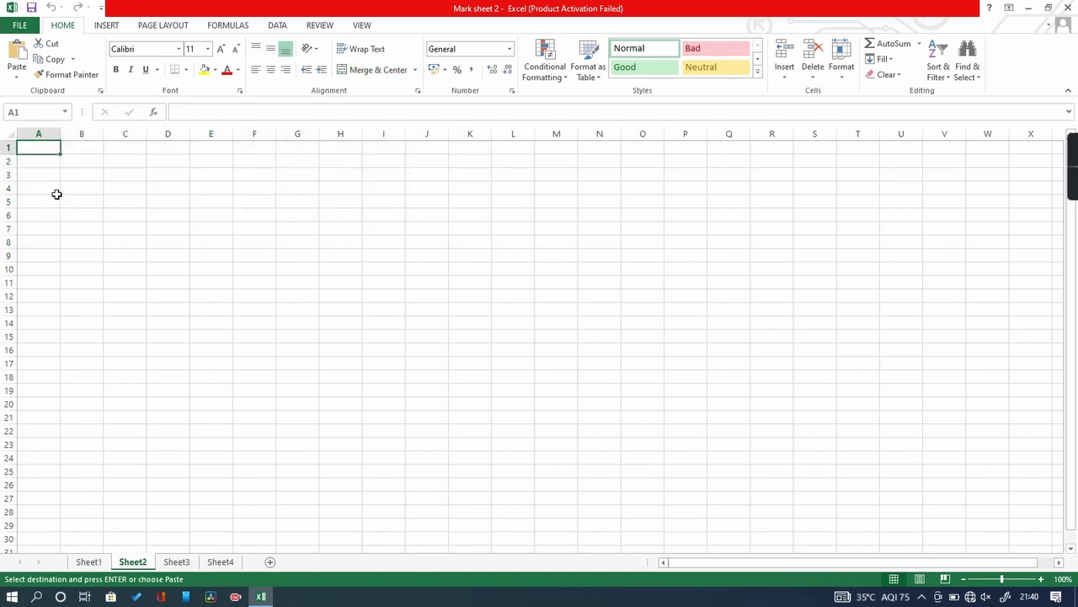
pyautogui.hotkey('ctrl', 'v')
# Step: Clear the Art to SST rows 6–8 from the Sheet2 copy
pyautogui.click(187, 405)
pyautogui.moveTo(38, 215); pyautogui.dragTo(450, 249)
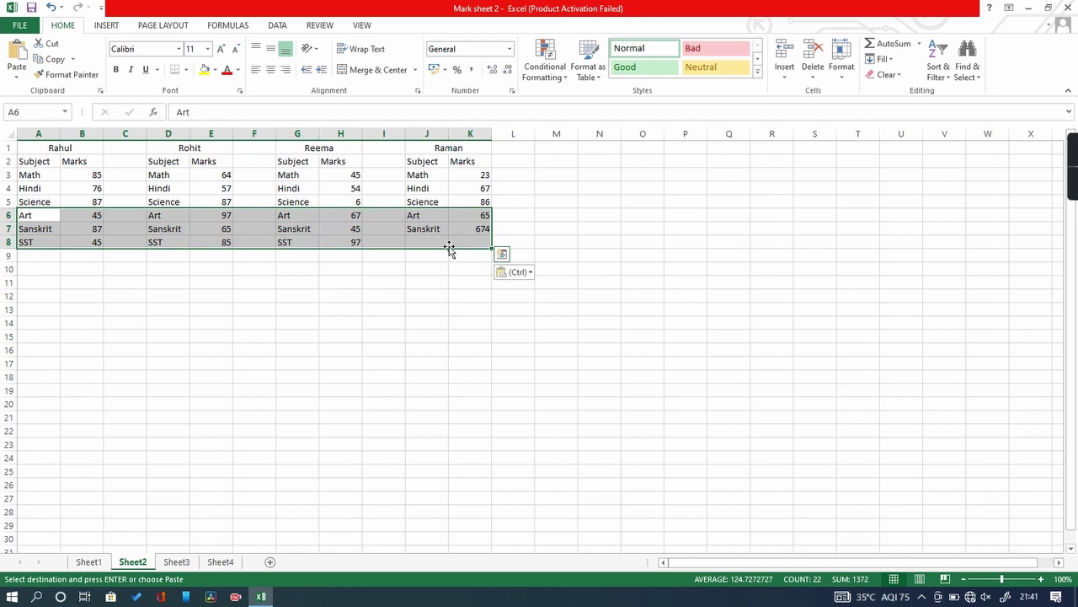
pyautogui.press('Delete')
pyautogui.click(358, 364)
# Step: Compare Sheet1 with Sheet2, then open the File Info page
pyautogui.click(89, 562)
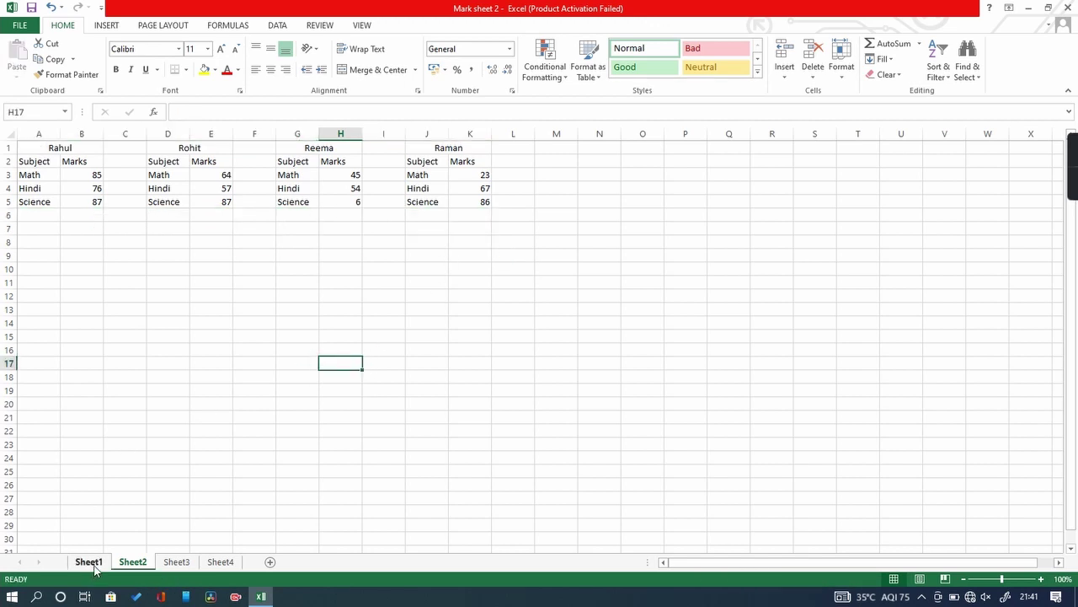
pyautogui.click(132, 341)
pyautogui.click(129, 561)
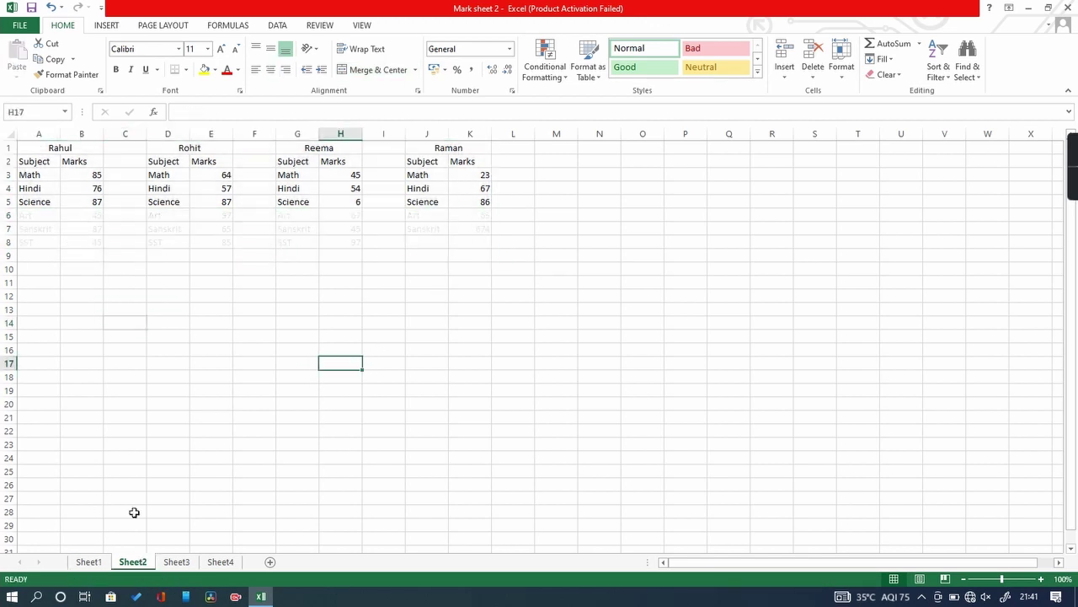
pyautogui.click(89, 562)
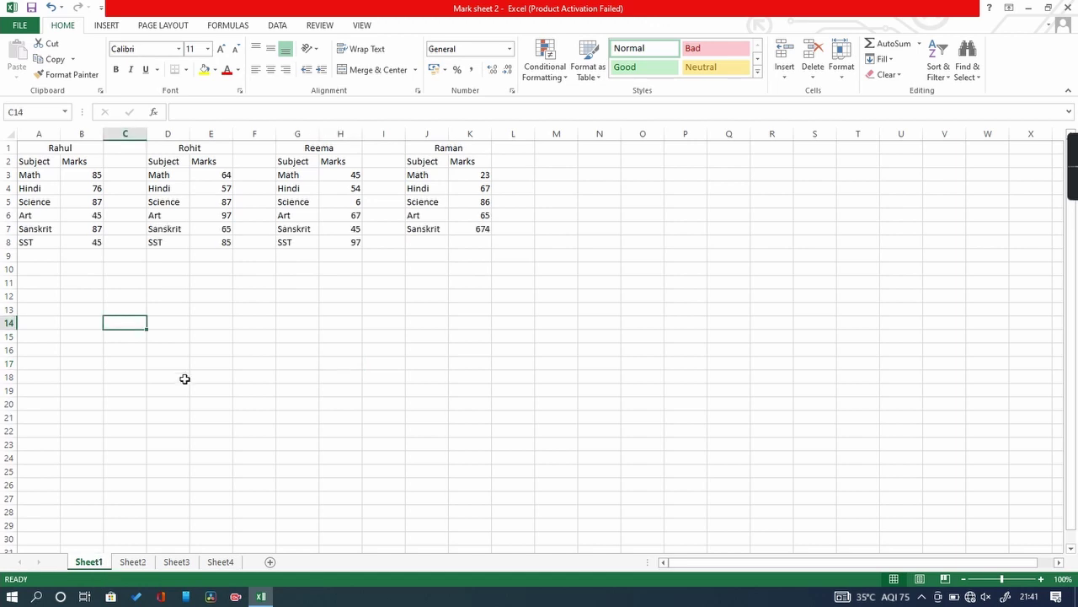
pyautogui.click(178, 379)
pyautogui.click(19, 26)
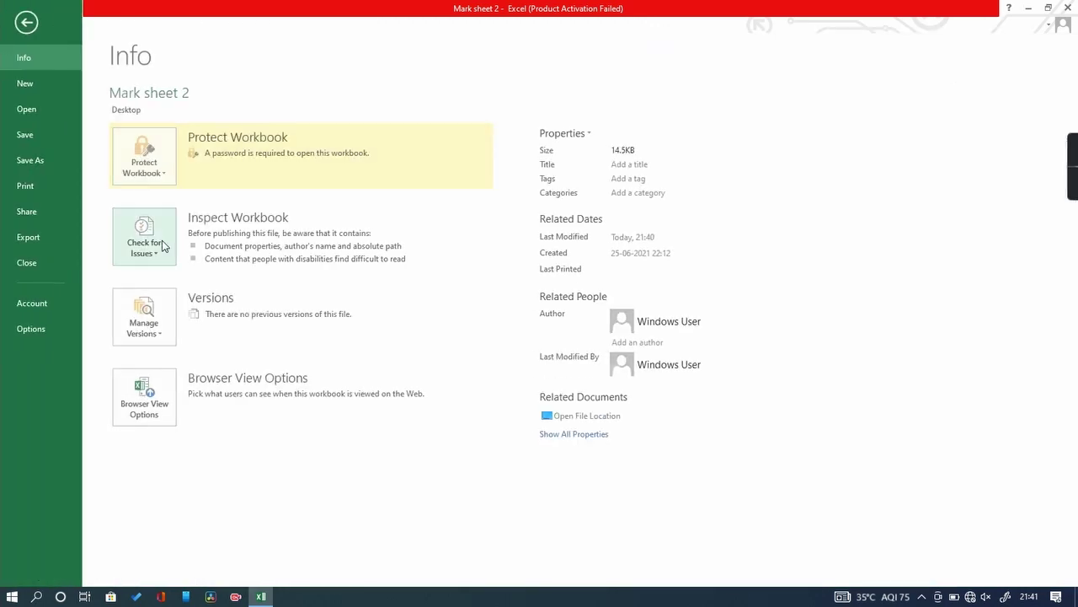
# Step: Look over the Protect Workbook options, then go back to Sheet1's marks tables
pyautogui.click(144, 164)
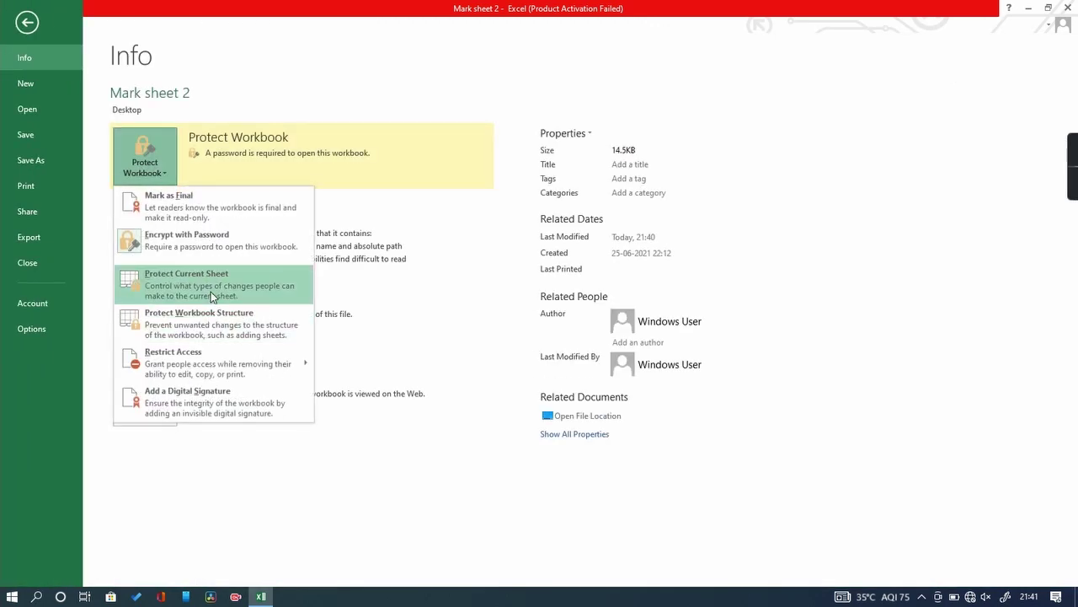
pyautogui.click(27, 23)
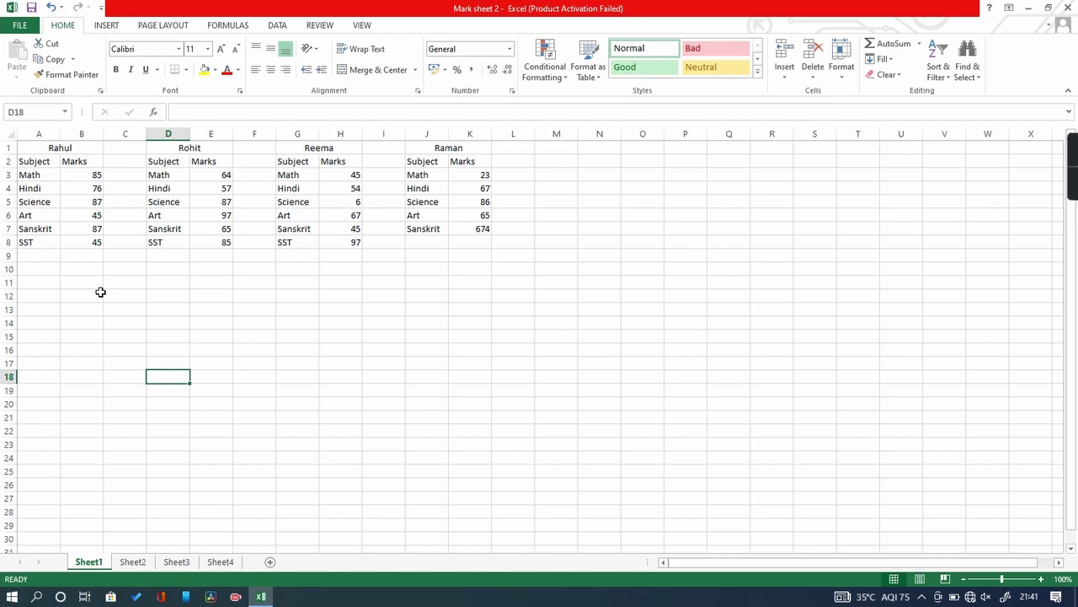
# Step: Clear the open password in Encrypt with Password so Mark sheet 2 opens freely
pyautogui.click(18, 24)
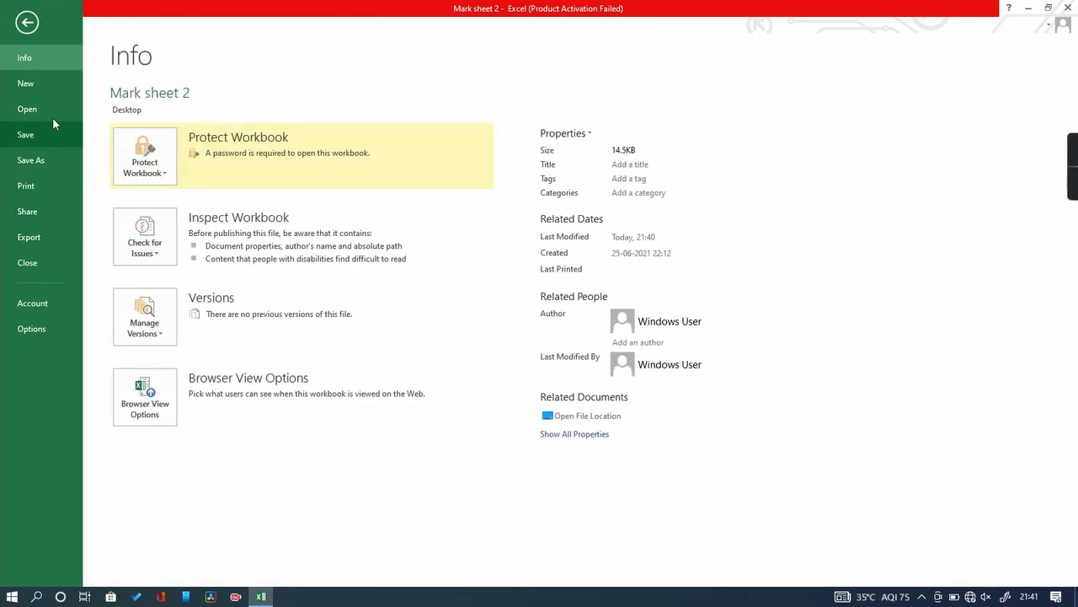
pyautogui.click(145, 160)
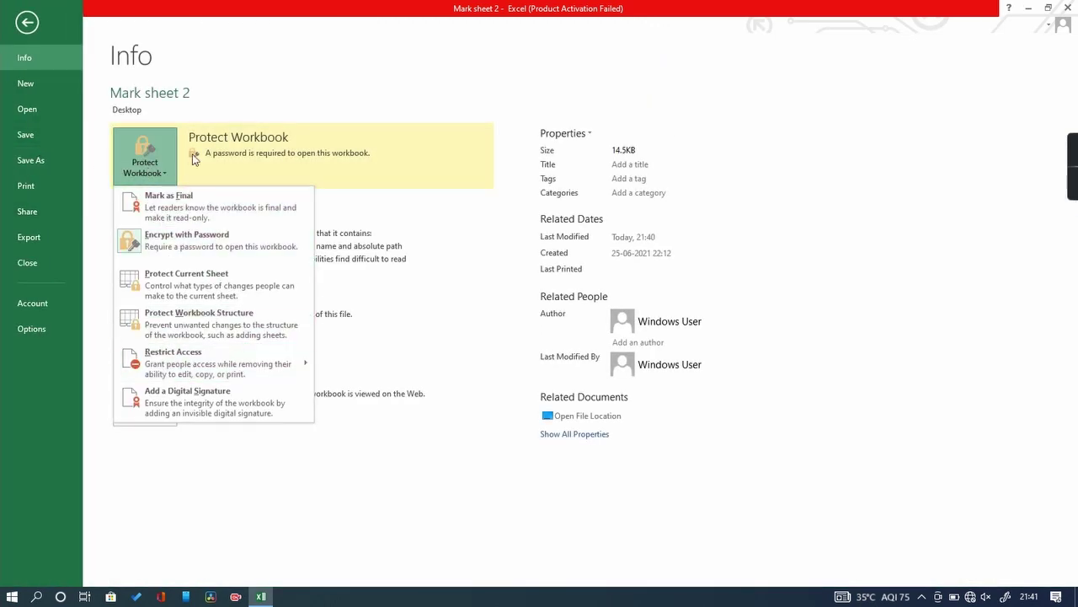
pyautogui.click(193, 159)
pyautogui.click(145, 162)
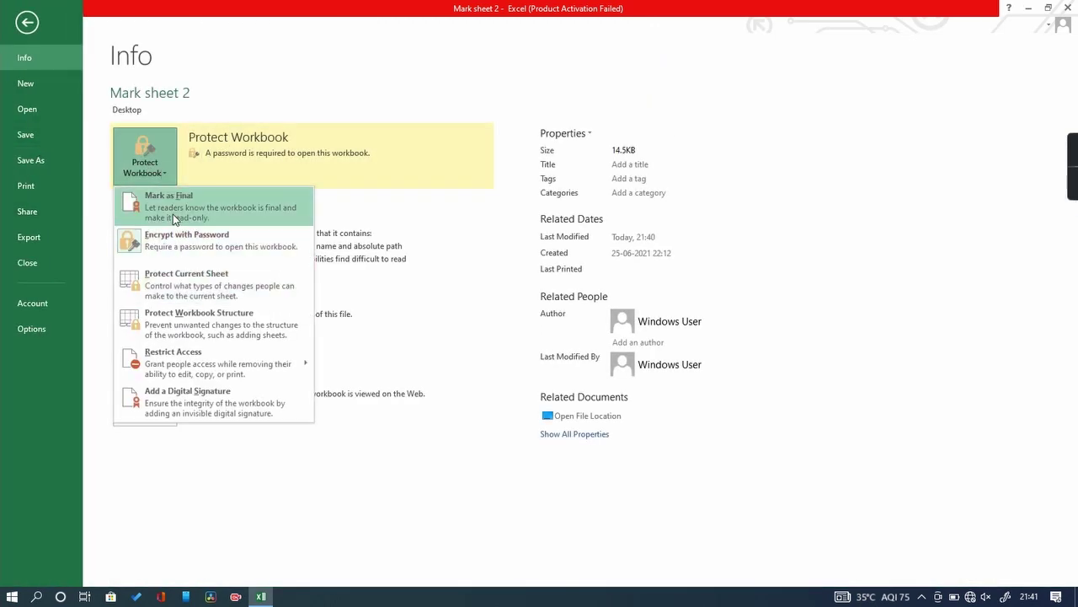
pyautogui.click(178, 239)
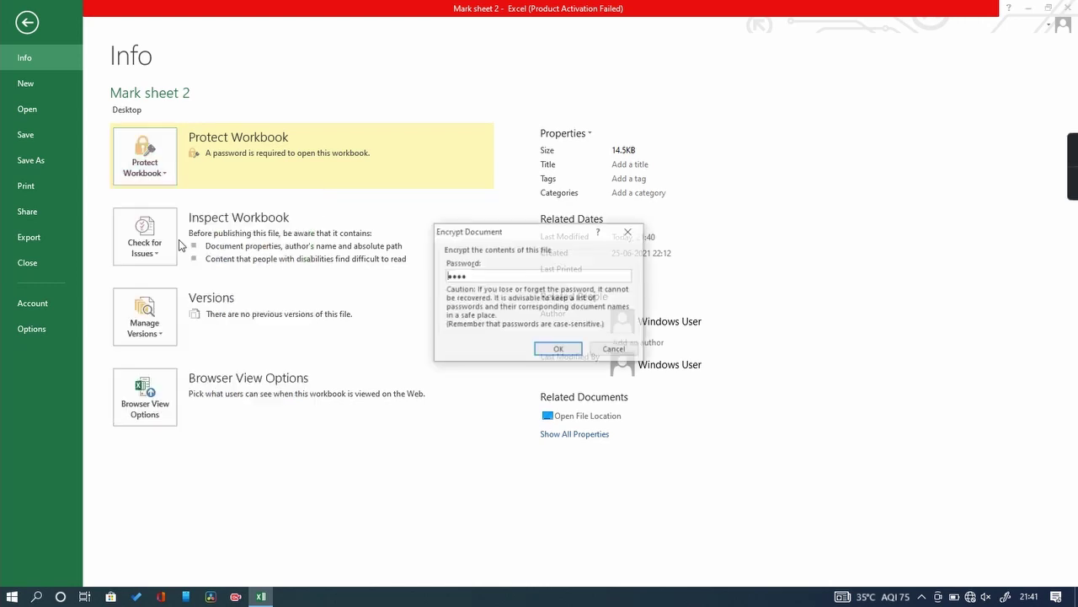
pyautogui.press('BackSpace')
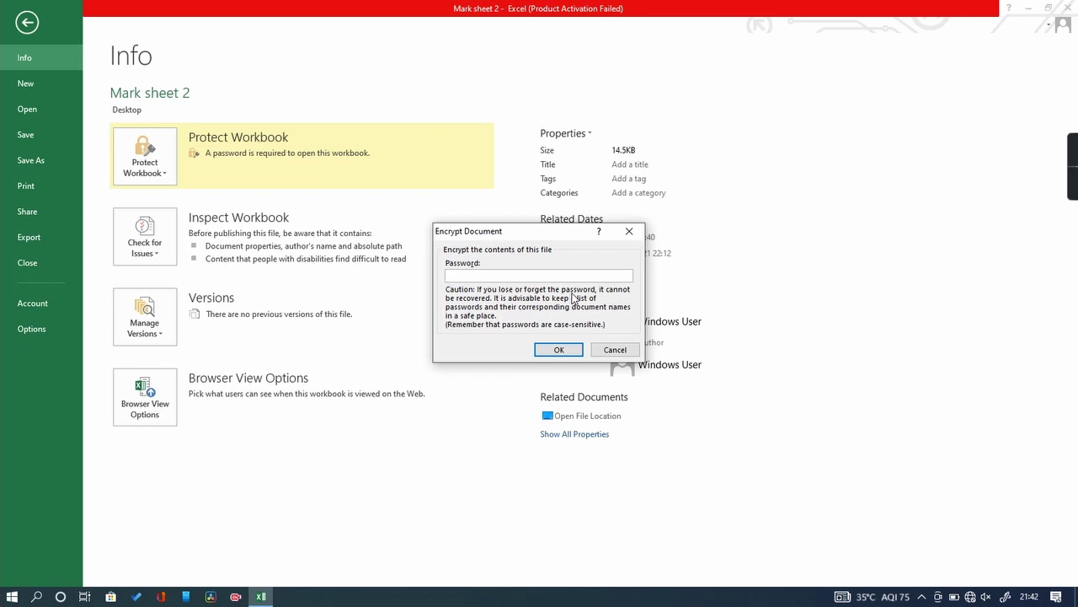
pyautogui.click(574, 352)
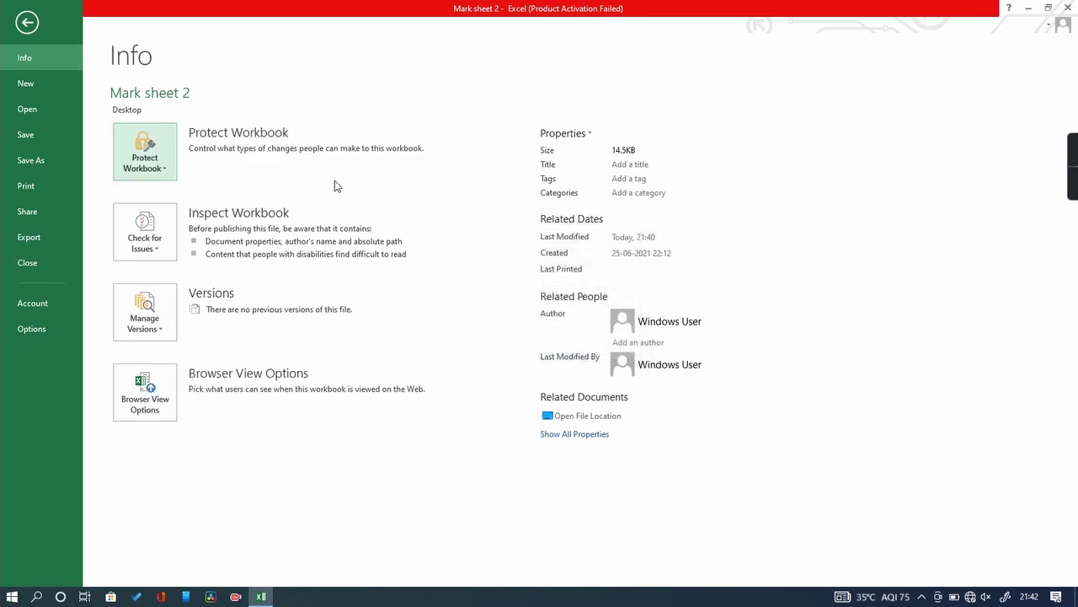
pyautogui.click(22, 18)
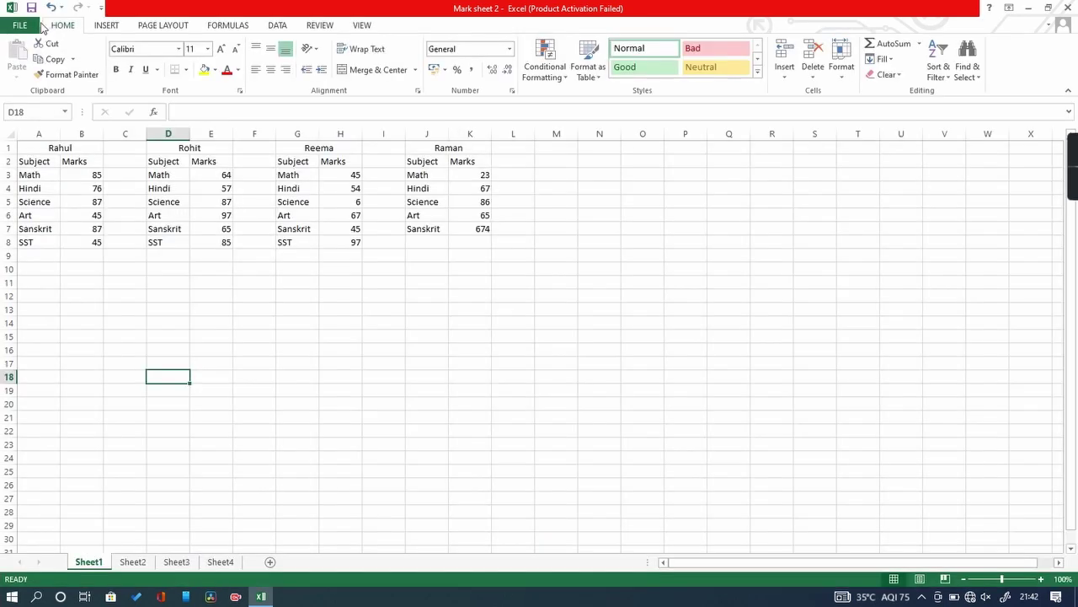
# Step: Dismiss the window menu and show the Protect Workbook options on the File Info page
pyautogui.click(11, 10)
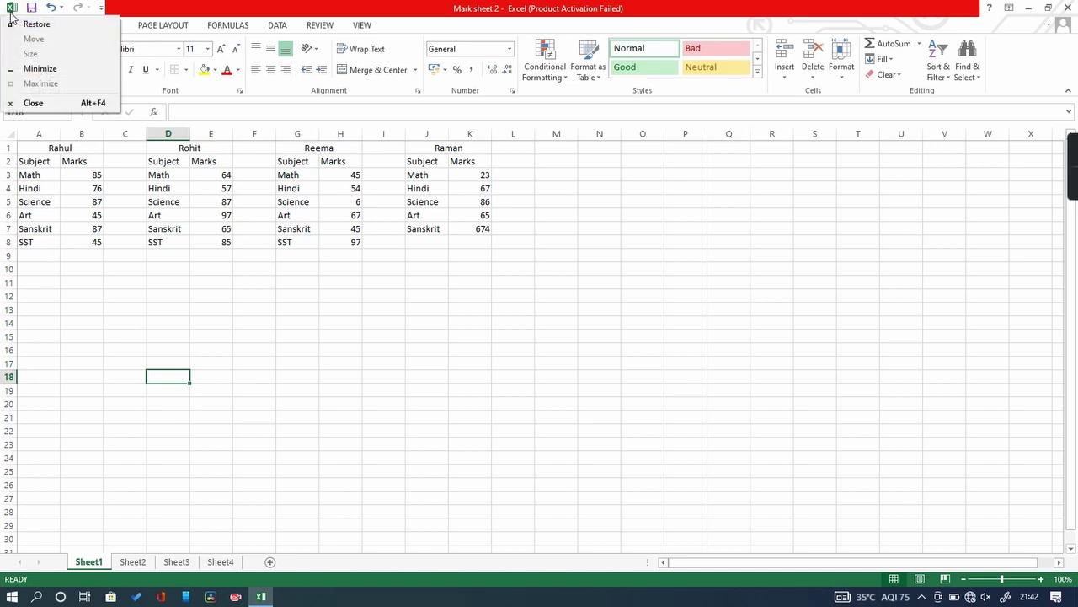
pyautogui.click(11, 12)
pyautogui.click(14, 24)
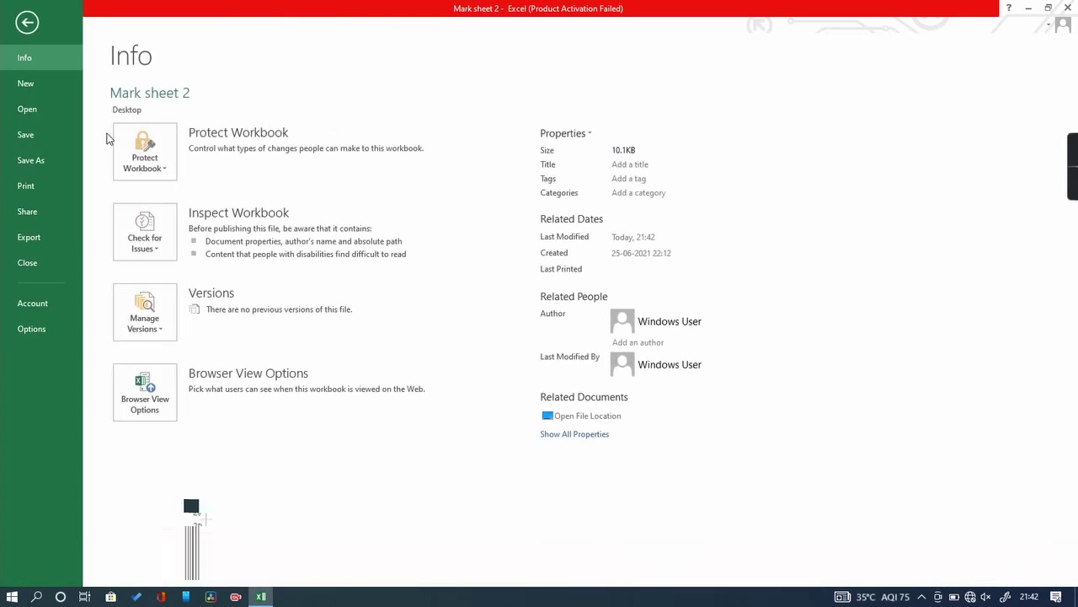
pyautogui.click(155, 163)
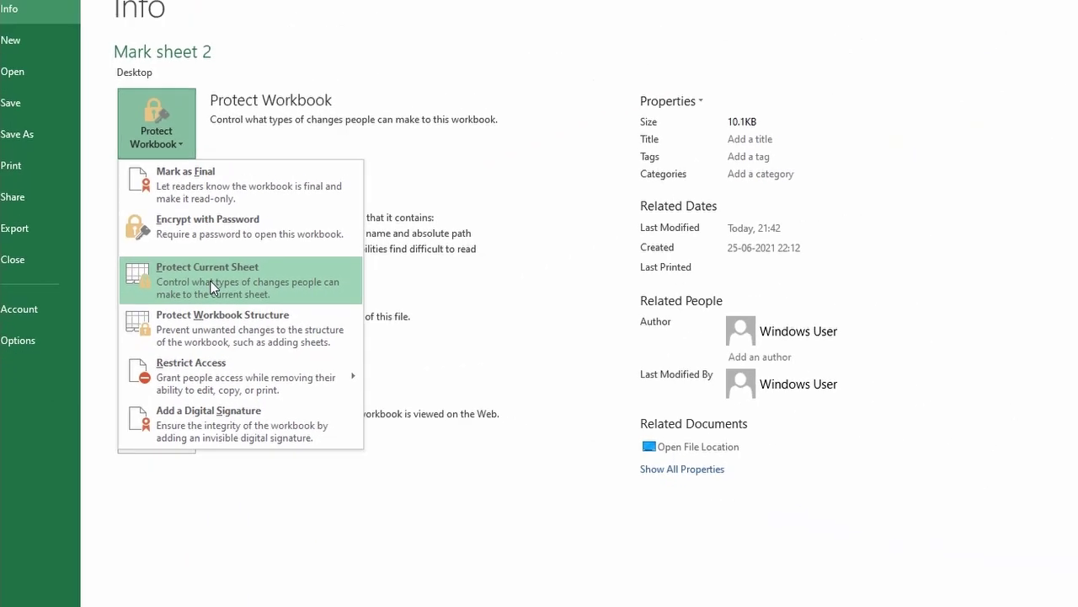
# Step: Protect Sheet1 with a password via Protect Current Sheet, entering it twice to confirm
pyautogui.click(299, 295)
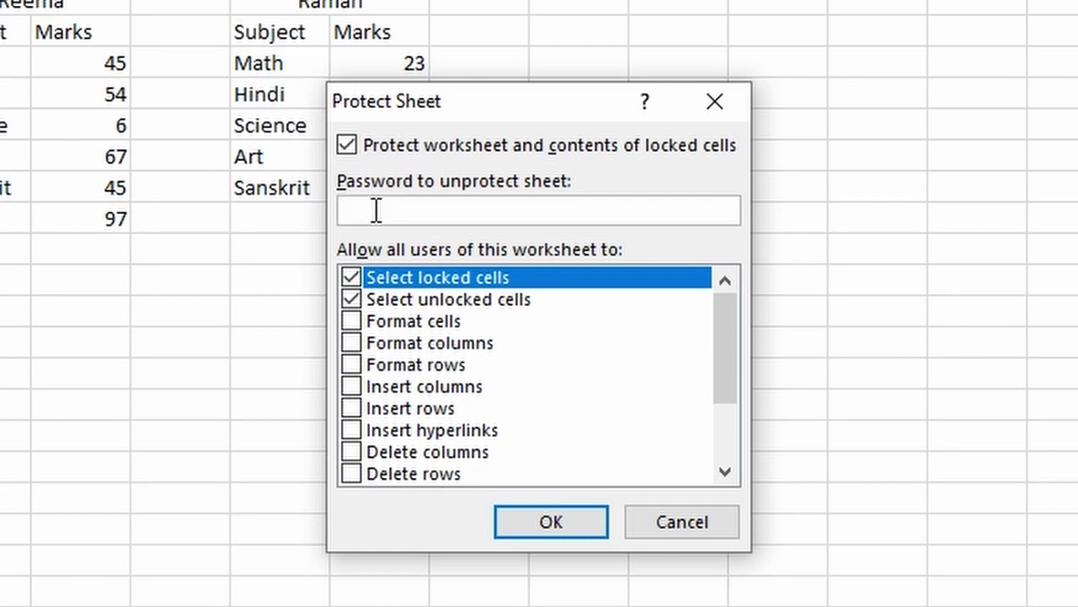
pyautogui.press('Return')
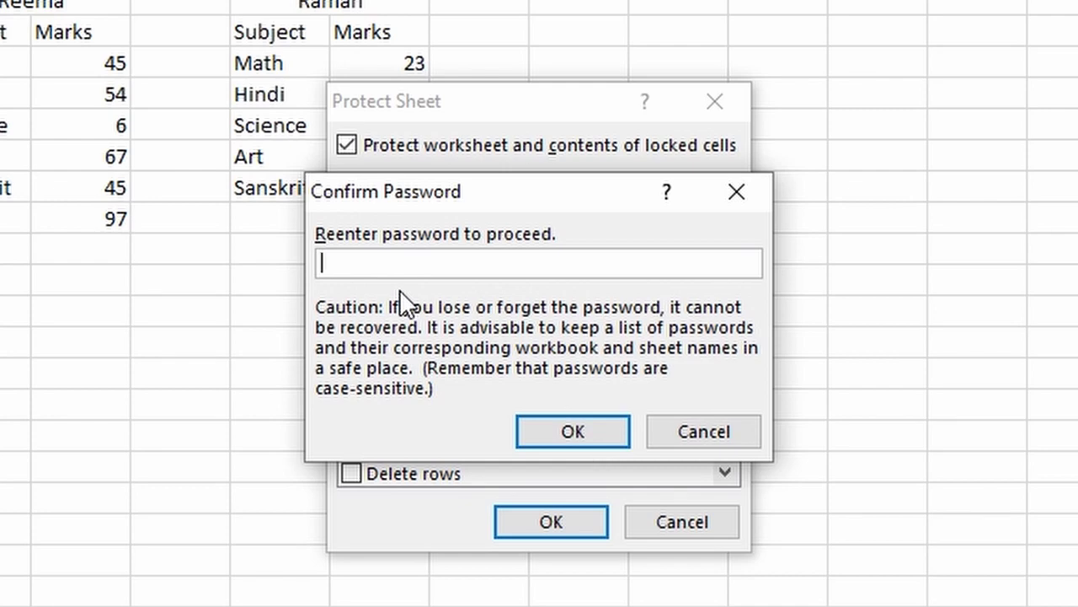
pyautogui.press('Return')
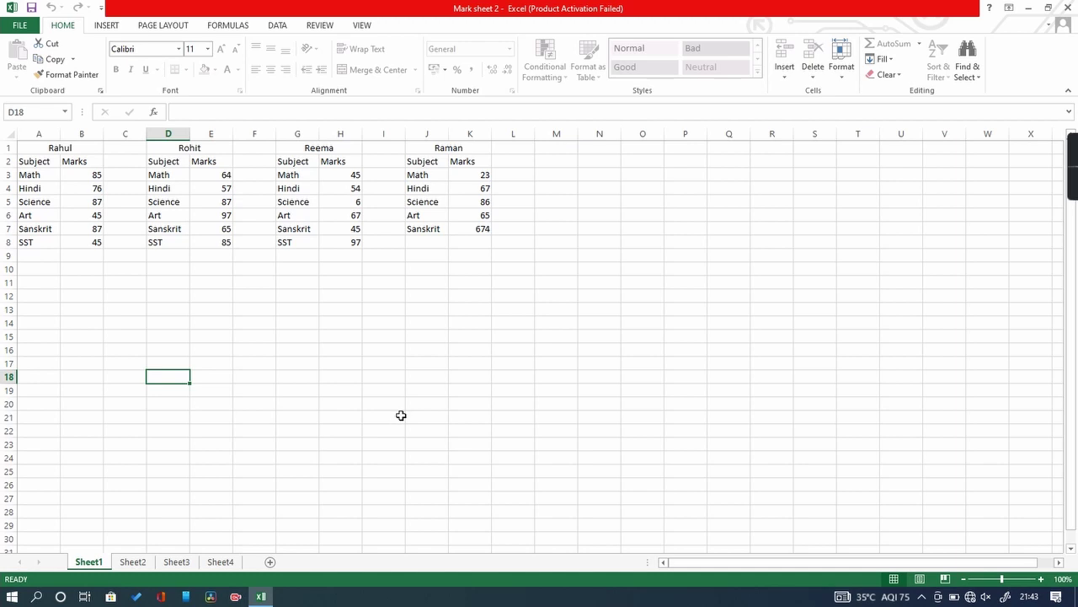
# Step: Try typing 'a' into D9 on protected Sheet1, dismiss the refusal warning, and open Info
pyautogui.click(194, 283)
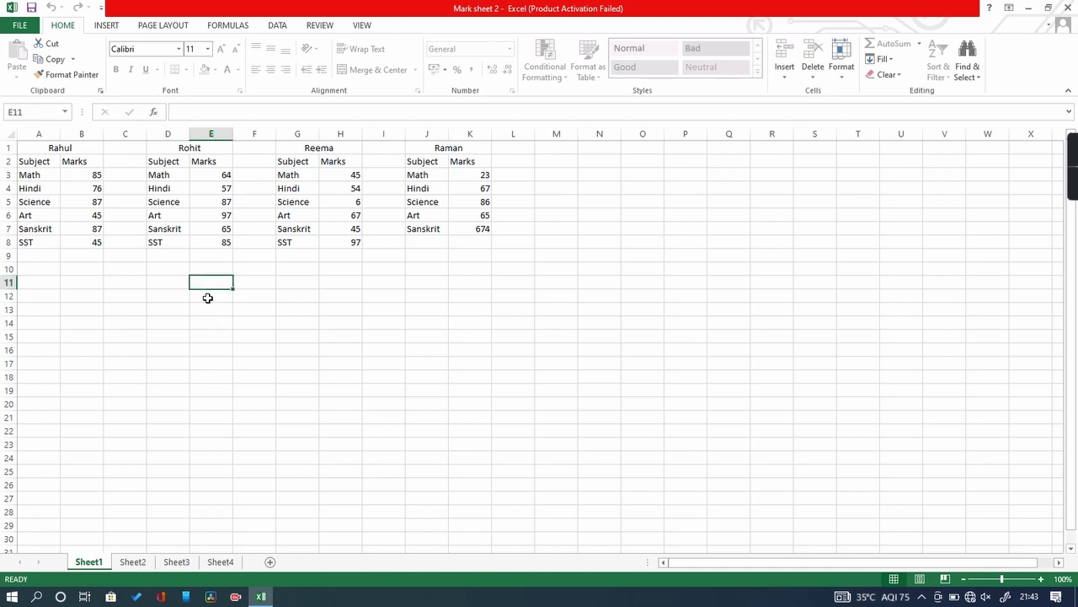
pyautogui.click(211, 297)
pyautogui.click(169, 229)
pyautogui.press('Down')
pyautogui.press('Down')
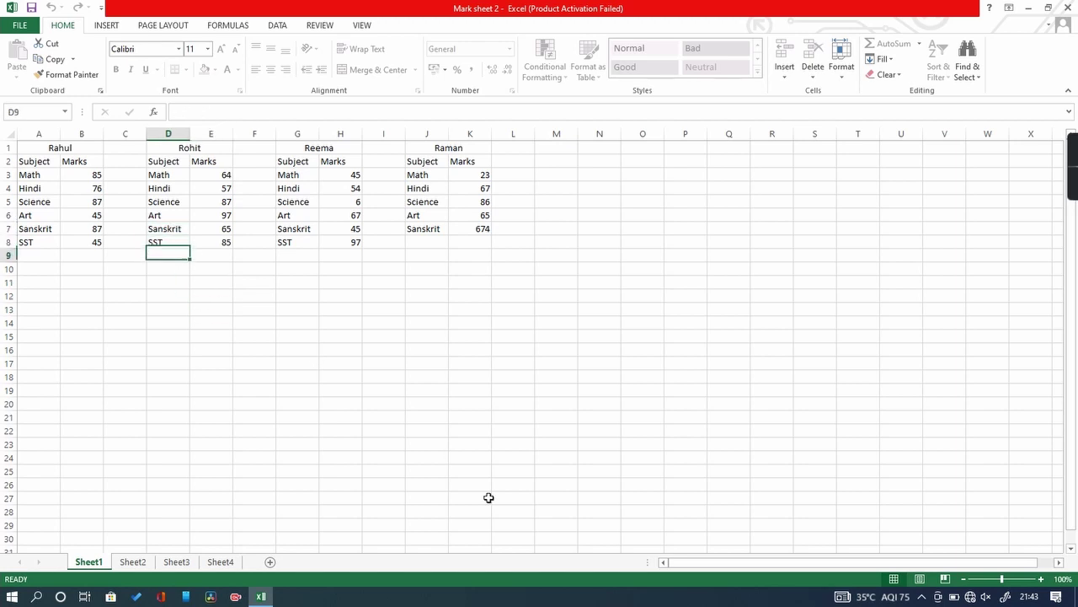
pyautogui.write('a')
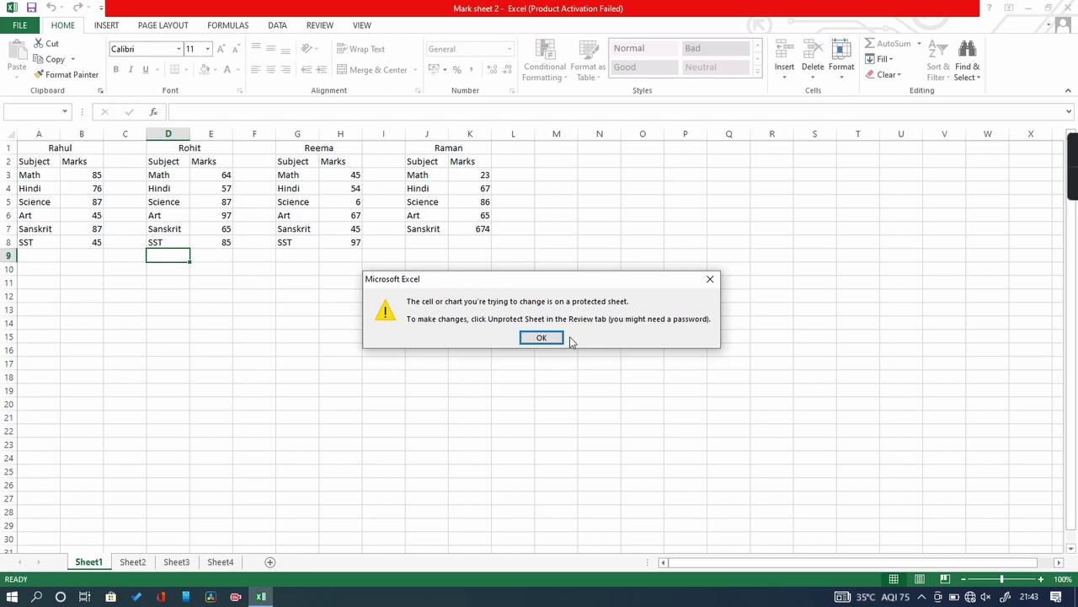
pyautogui.click(541, 337)
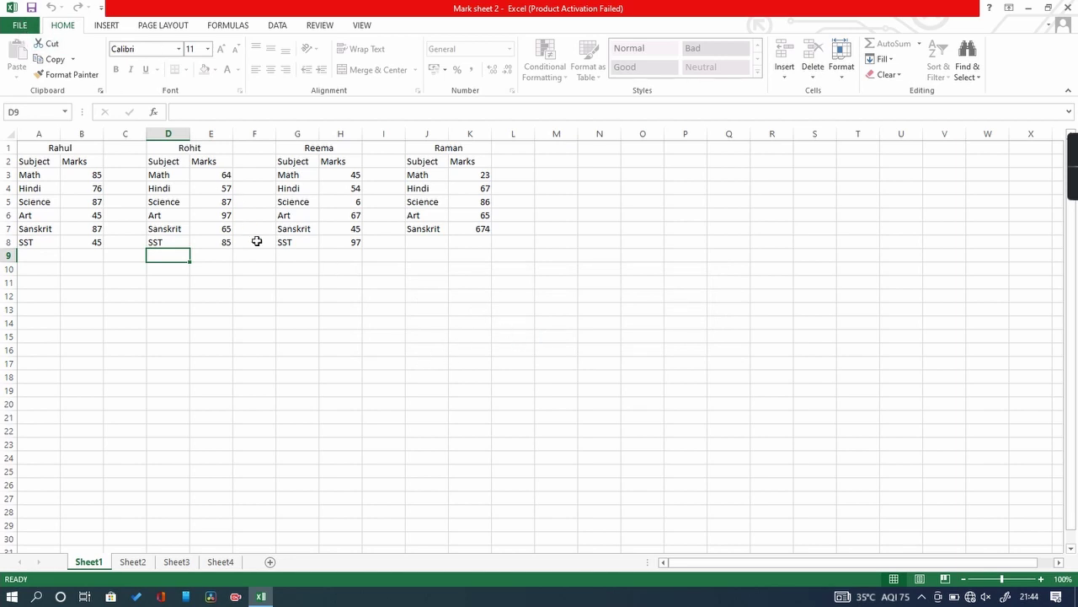
pyautogui.click(25, 26)
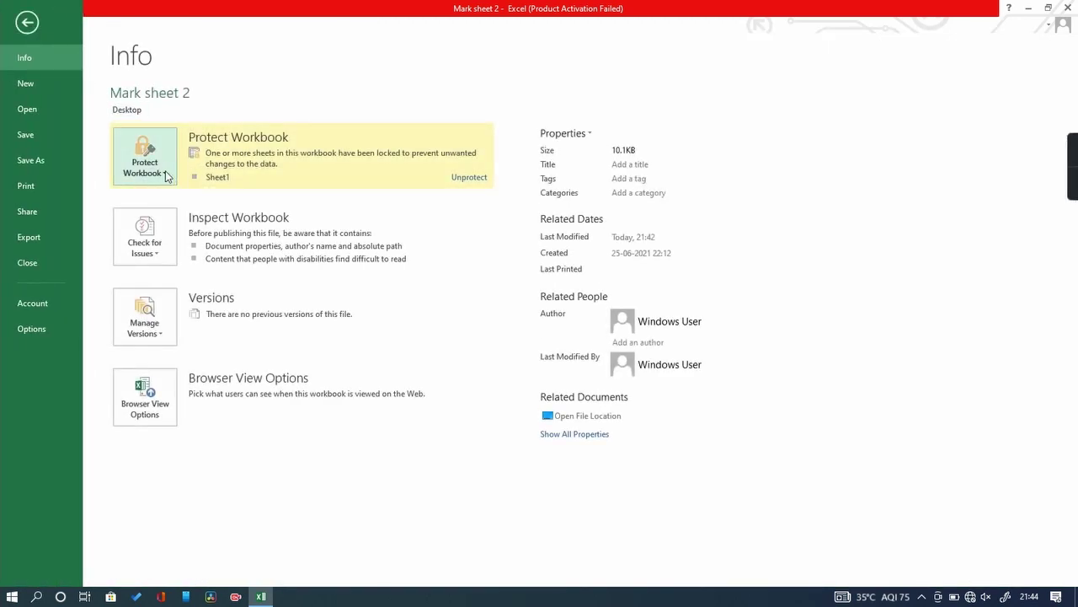
# Step: Check the Protect Workbook options, then go back to Sheet1's locked marks tables
pyautogui.click(165, 176)
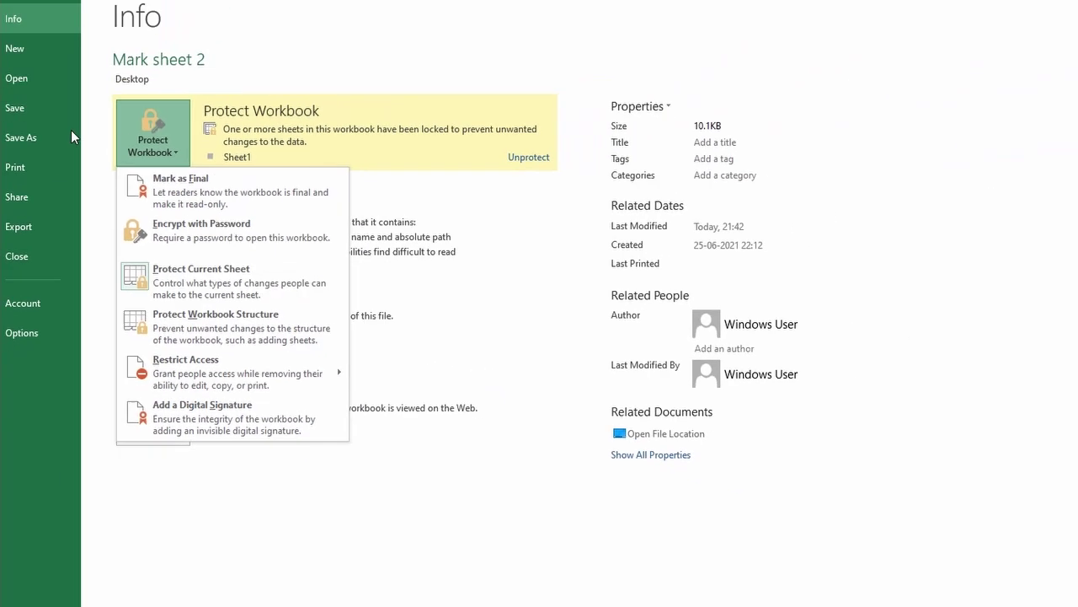
pyautogui.click(36, 21)
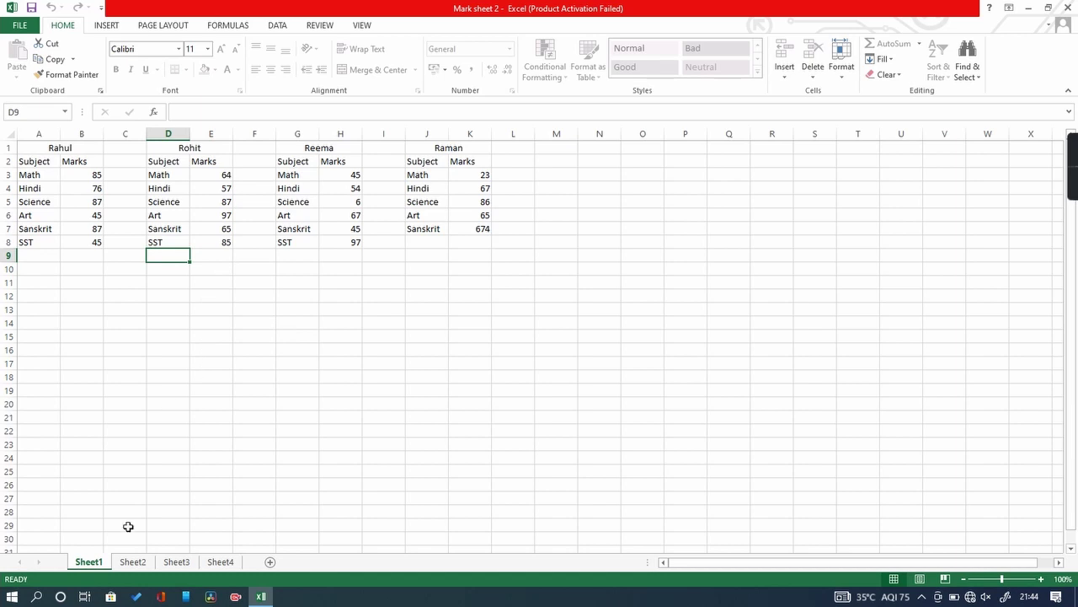
# Step: On Sheet2, enter 'Sanskrit' in cell A6 below Science in Rahul's table
pyautogui.click(70, 327)
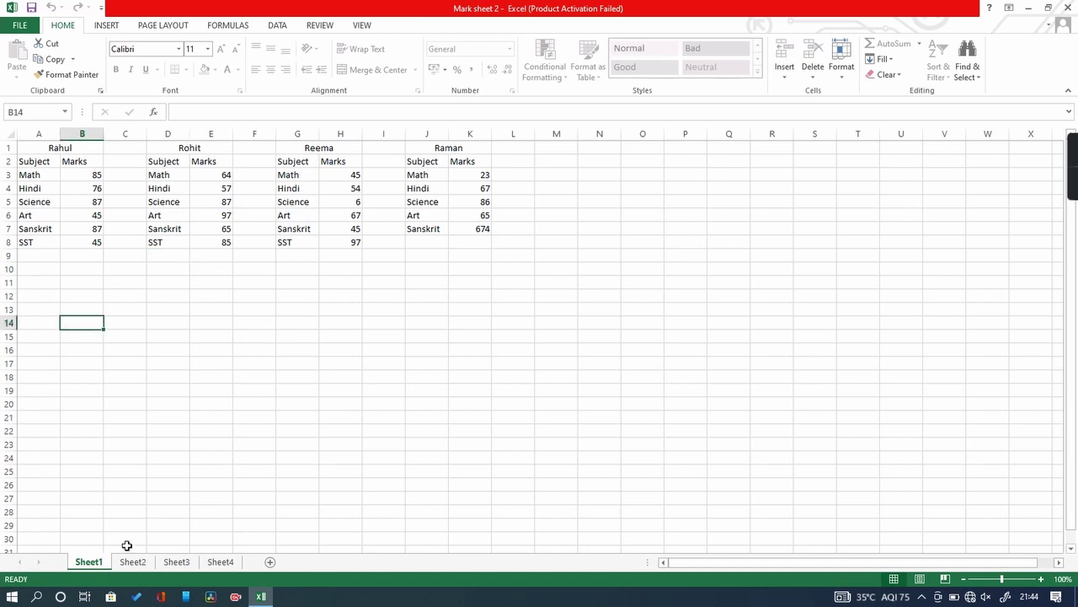
pyautogui.click(120, 563)
pyautogui.click(172, 244)
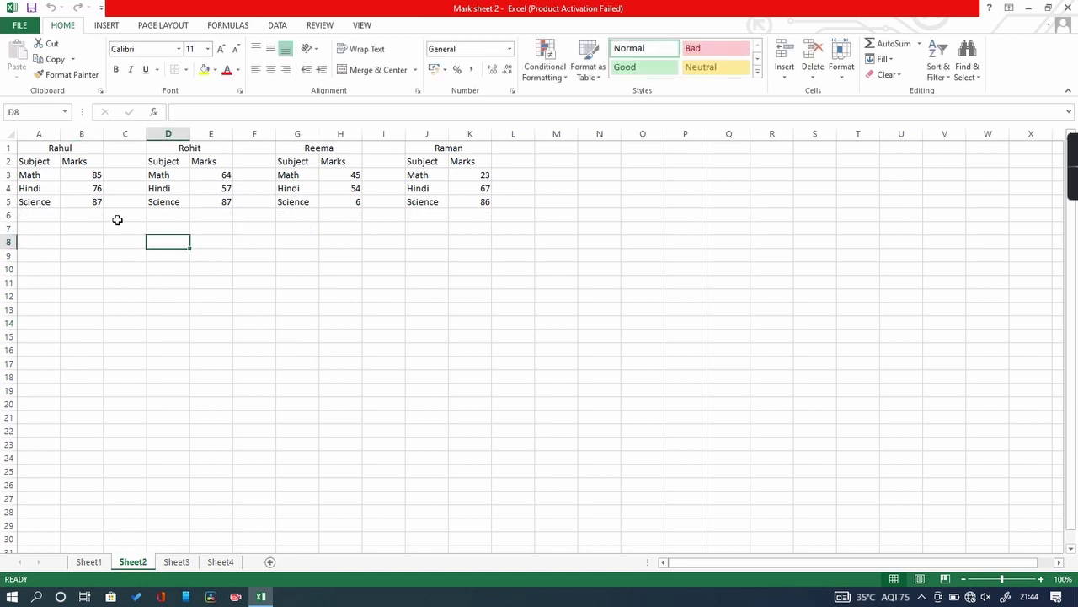
pyautogui.click(57, 204)
pyautogui.click(28, 216)
pyautogui.write('dfshg')
pyautogui.press('BackSpace')
pyautogui.press('BackSpace')
pyautogui.press('BackSpace')
pyautogui.press('BackSpace')
pyautogui.press('BackSpace')
pyautogui.write('Sab')
# Step: Give Sanskrit a mark of 76 in cell B6
pyautogui.press('BackSpace')
pyautogui.write('nskrit')
pyautogui.press('Return')
pyautogui.press('Up')
pyautogui.press('Up')
pyautogui.press('Right')
pyautogui.press('Down')
pyautogui.write('880')
pyautogui.press('BackSpace')
pyautogui.press('BackSpace')
pyautogui.press('BackSpace')
pyautogui.write('76')
pyautogui.press('Return')
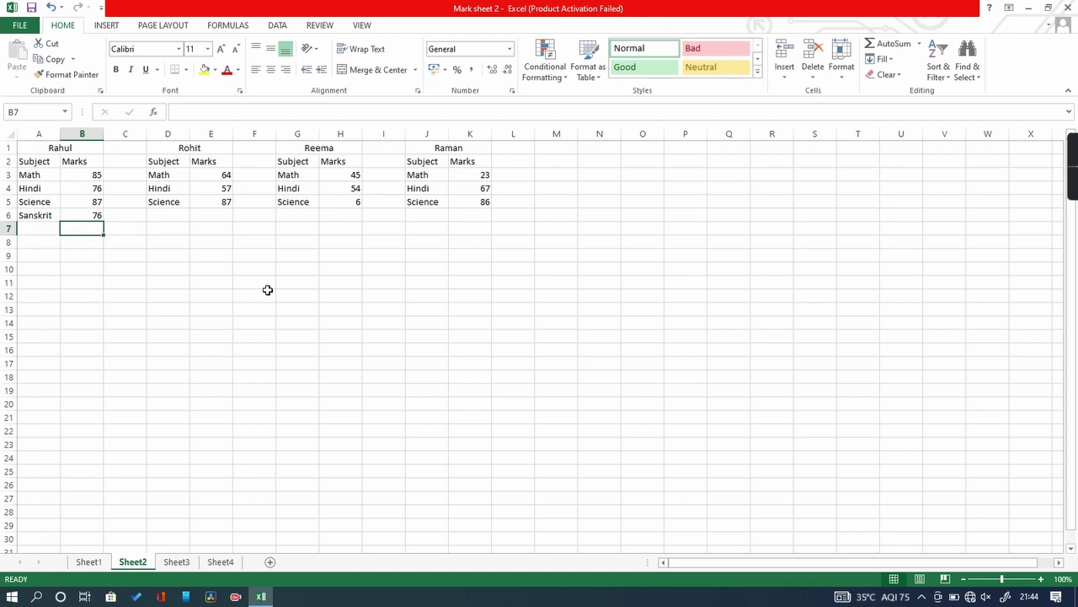
# Step: On Sheet3, type test entries 'sdtsr' in E16 and 'ertwtre' in G9
pyautogui.moveTo(267, 291); pyautogui.dragTo(255, 309)
pyautogui.click(181, 562)
pyautogui.click(211, 349)
pyautogui.write('sdtsr')
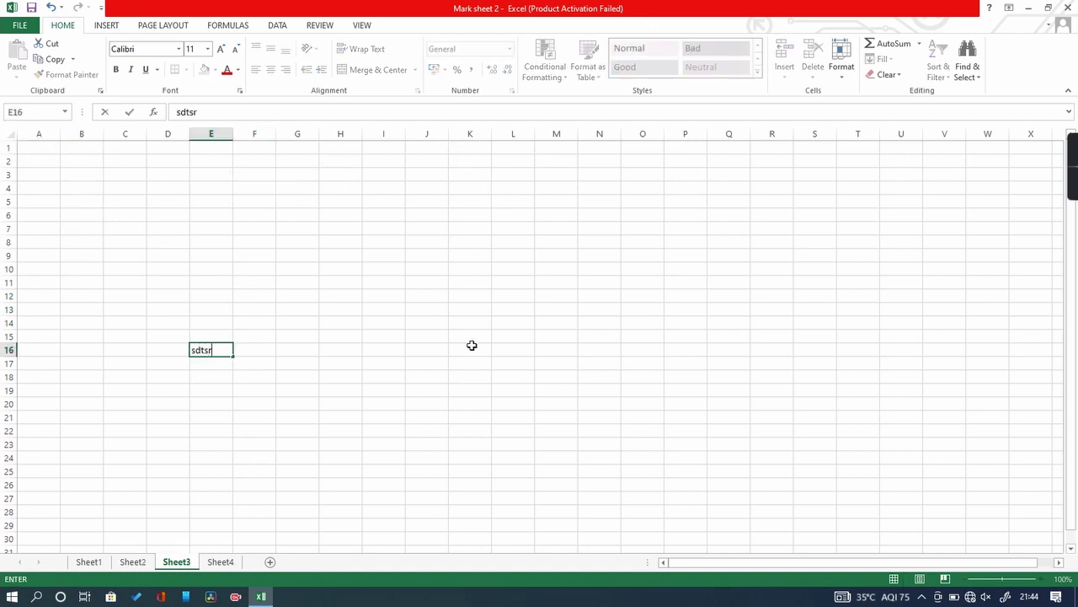
pyautogui.click(470, 335)
pyautogui.click(297, 254)
pyautogui.write('ertwtre')
pyautogui.click(255, 269)
# Step: Clear the contents of Sheet3 rows 4 to 19, then switch back to Sheet1
pyautogui.click(340, 363)
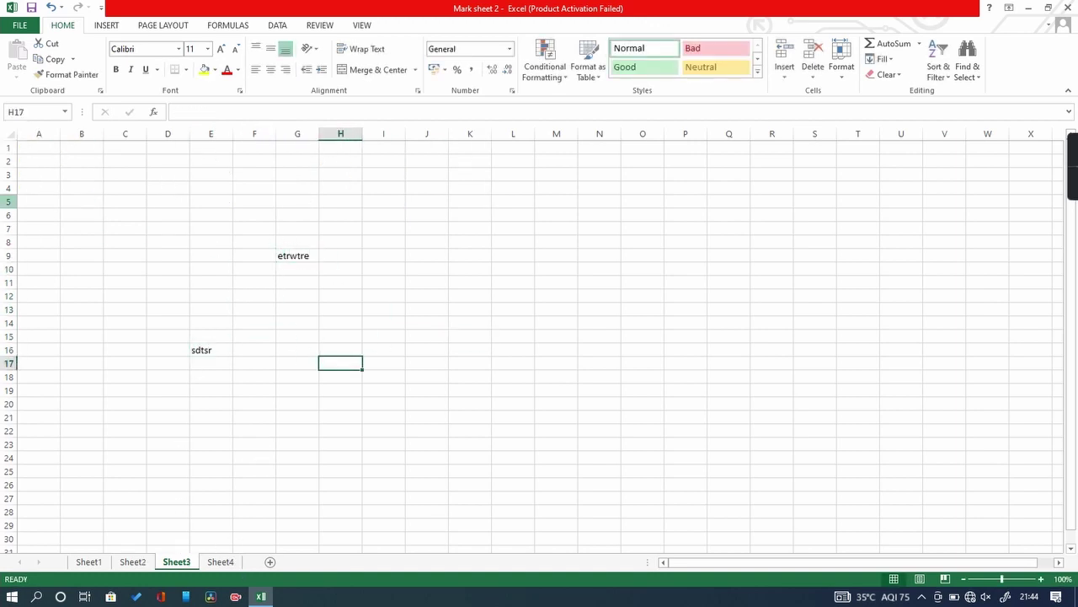
pyautogui.moveTo(9, 187); pyautogui.dragTo(9, 363)
pyautogui.moveTo(476, 384); pyautogui.dragTo(476, 384)
pyautogui.press('Delete')
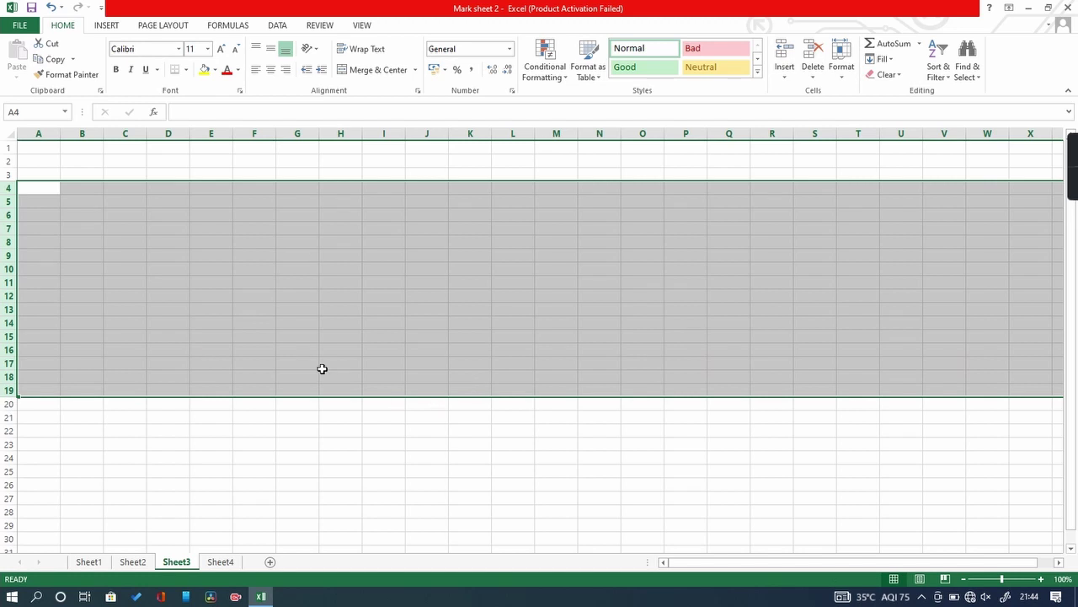
pyautogui.click(323, 368)
pyautogui.click(88, 561)
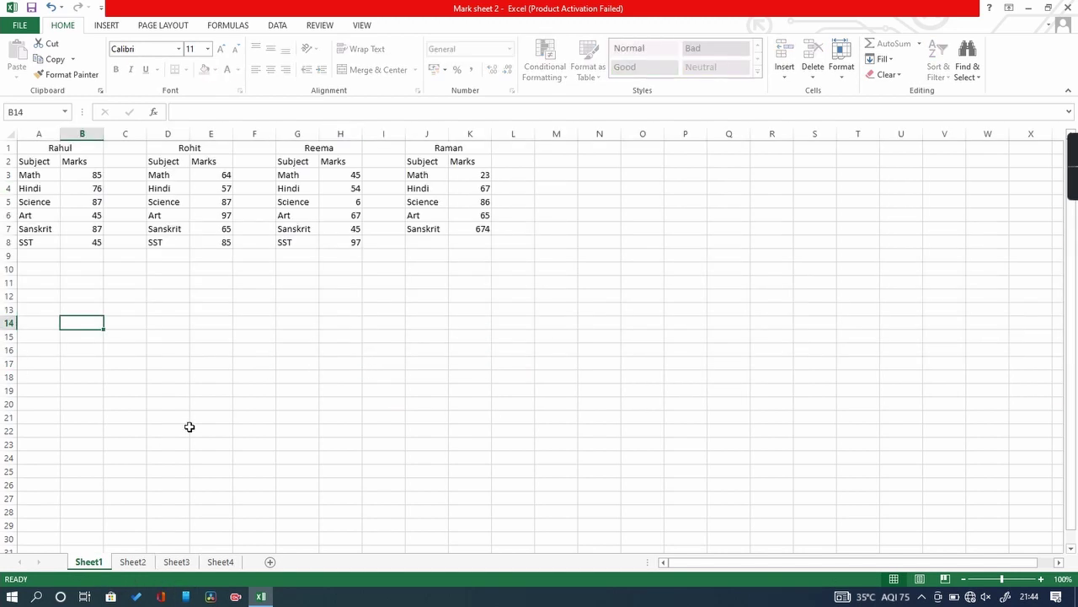
# Step: Unprotect Sheet1 via Protect Current Sheet by entering the sheet password
pyautogui.click(25, 27)
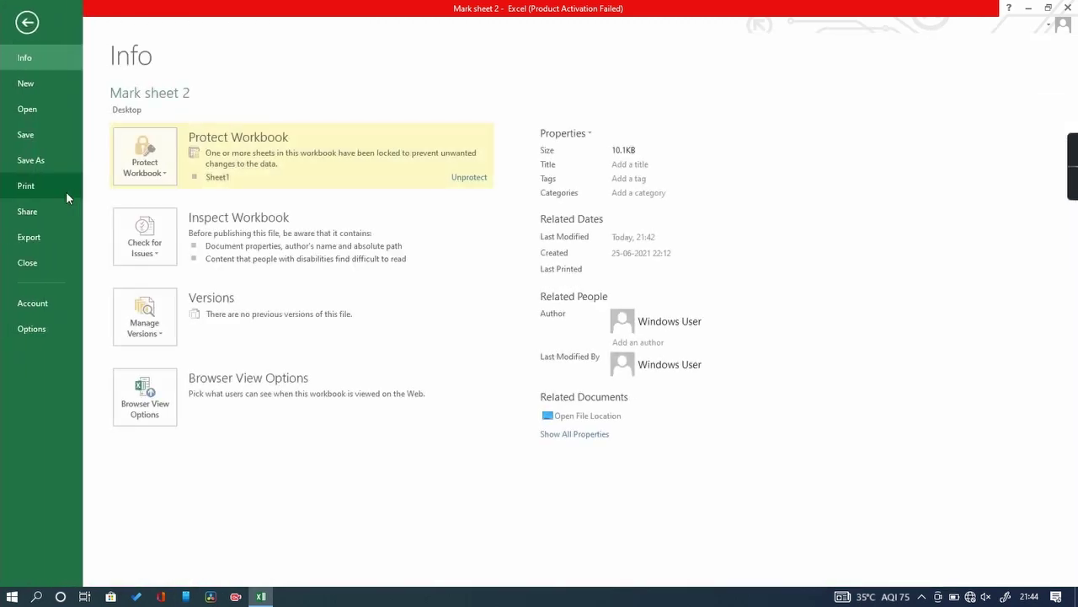
pyautogui.click(143, 156)
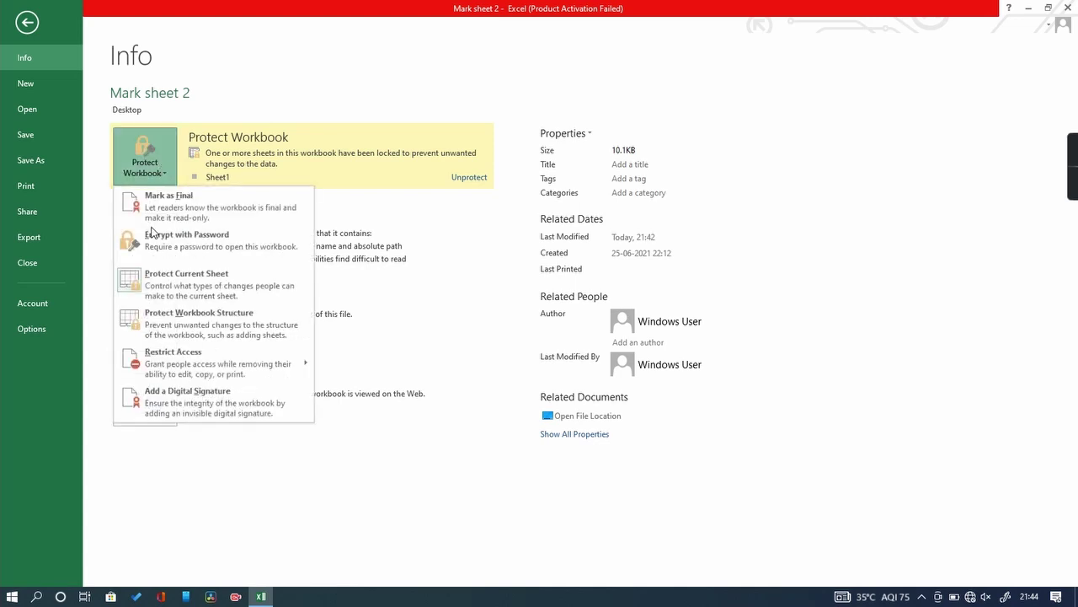
pyautogui.click(174, 290)
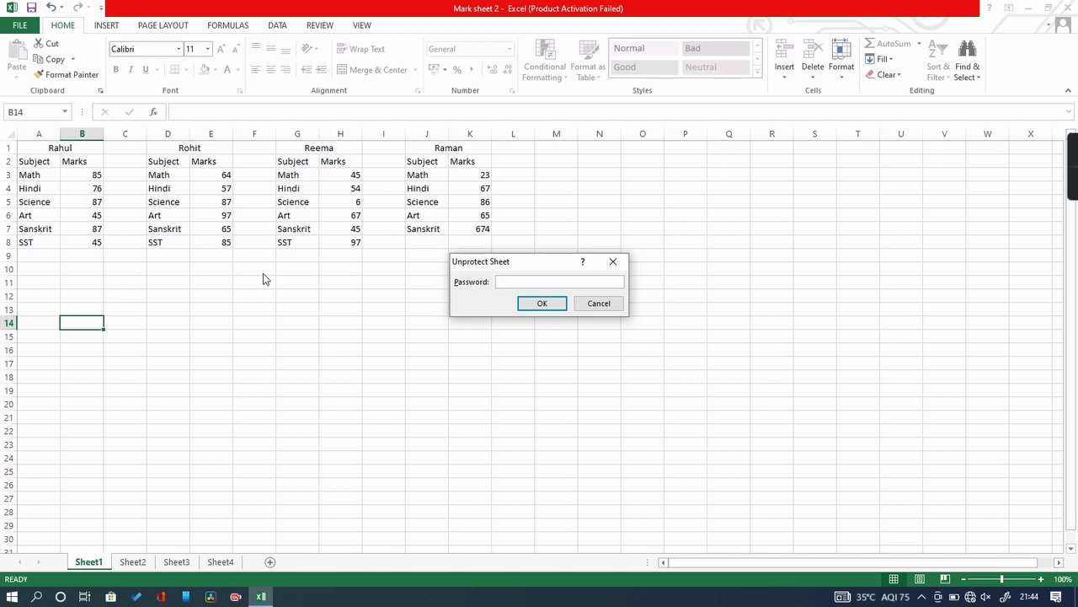
pyautogui.click(526, 303)
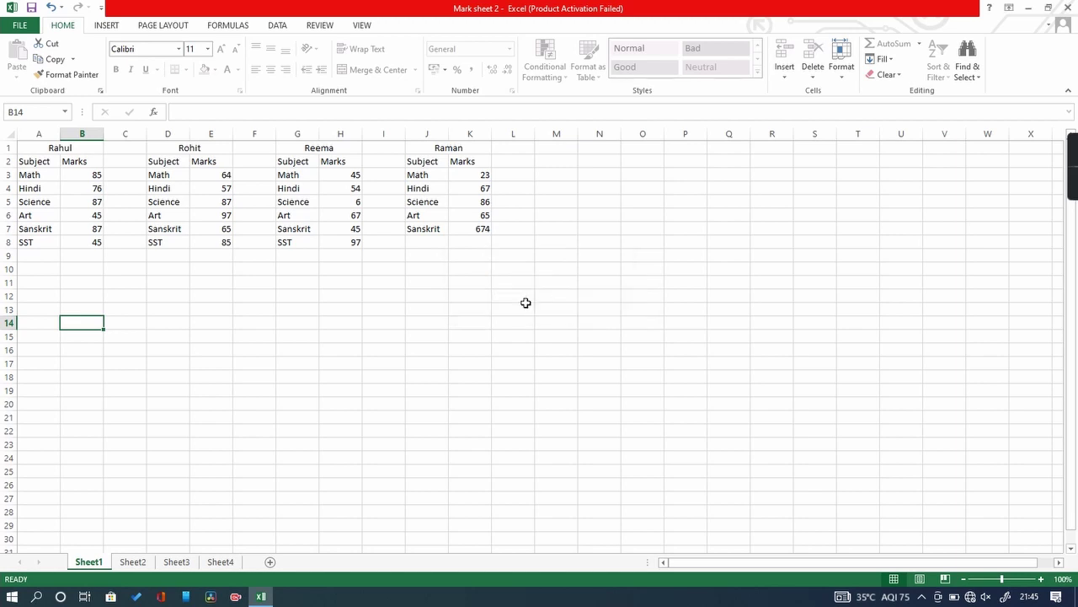
pyautogui.click(125, 341)
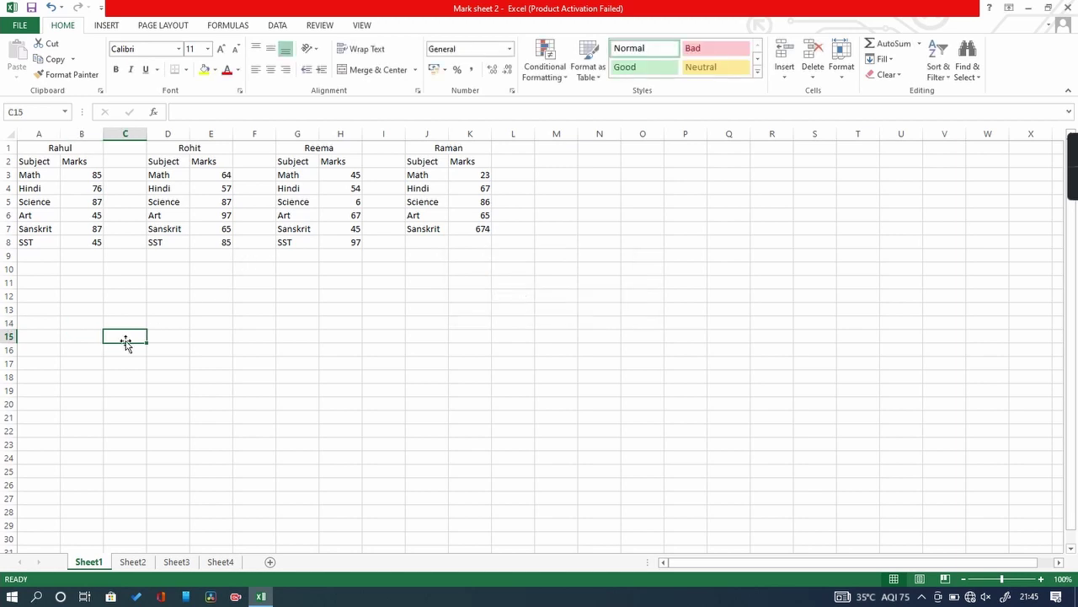
# Step: Type test values 3265 in C12, 'esdtyd' in C11 and 'dqwdghd' in B10
pyautogui.press('Up')
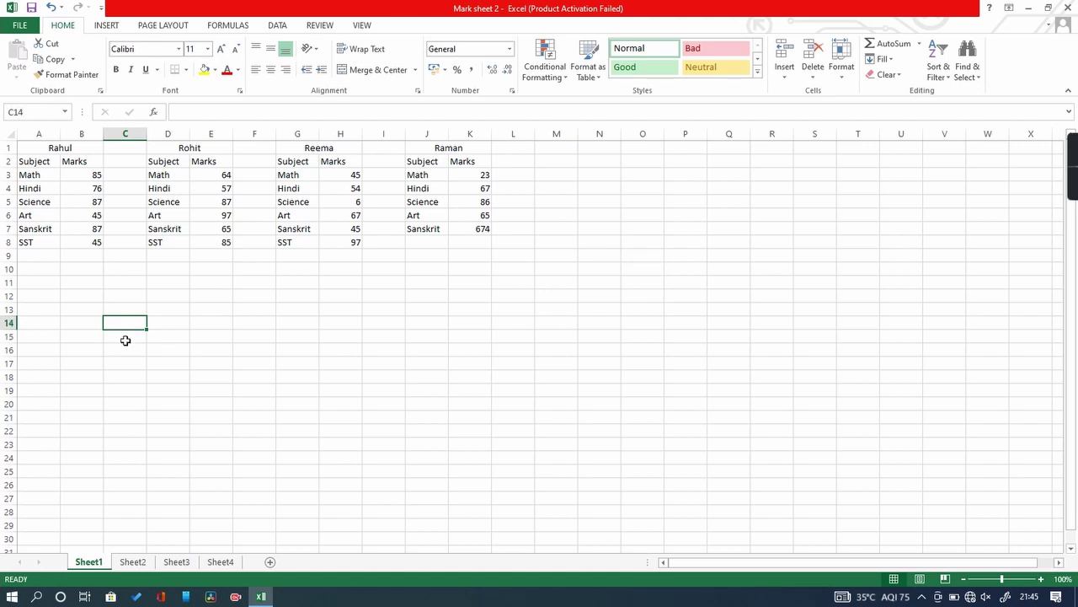
pyautogui.press('Up')
pyautogui.press('Up')
pyautogui.press('Up')
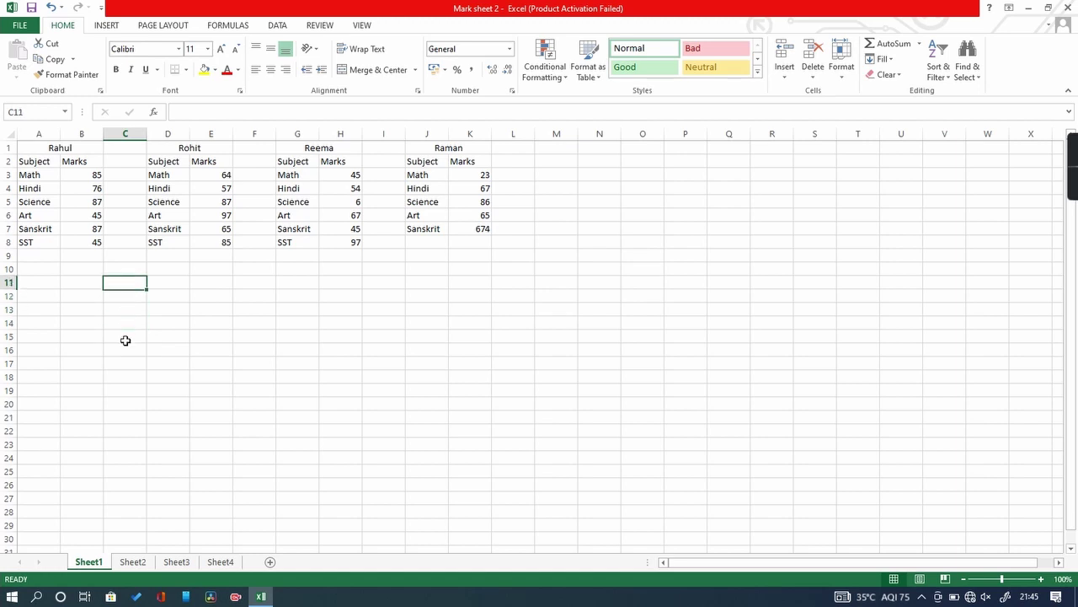
pyautogui.press('Down')
pyautogui.write('3265')
pyautogui.press('Up')
pyautogui.write('esdtyd')
pyautogui.press('Up')
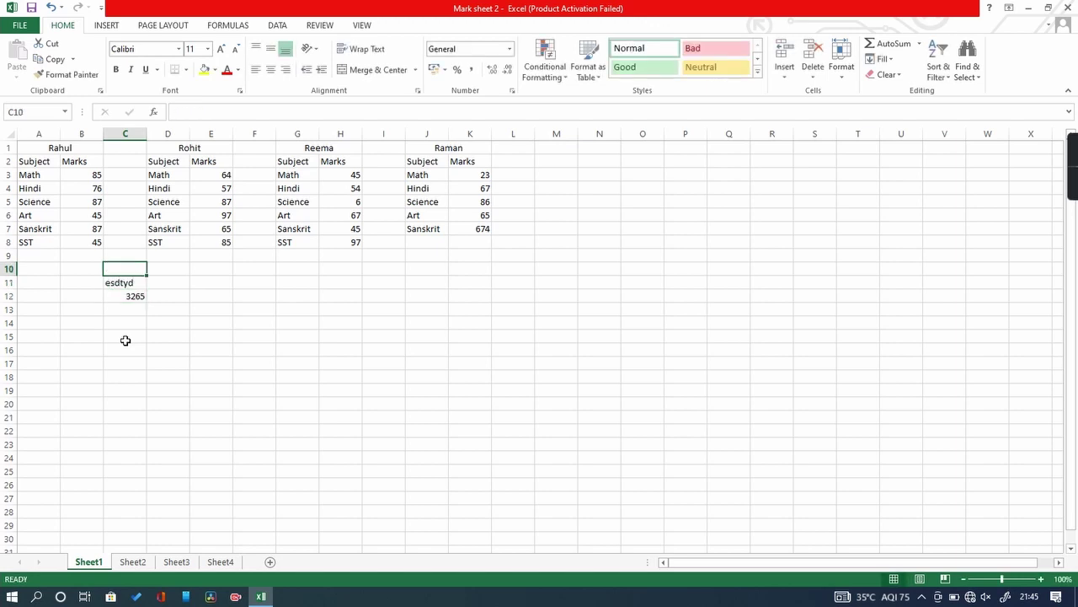
pyautogui.press('Left')
pyautogui.write('dqwdghd')
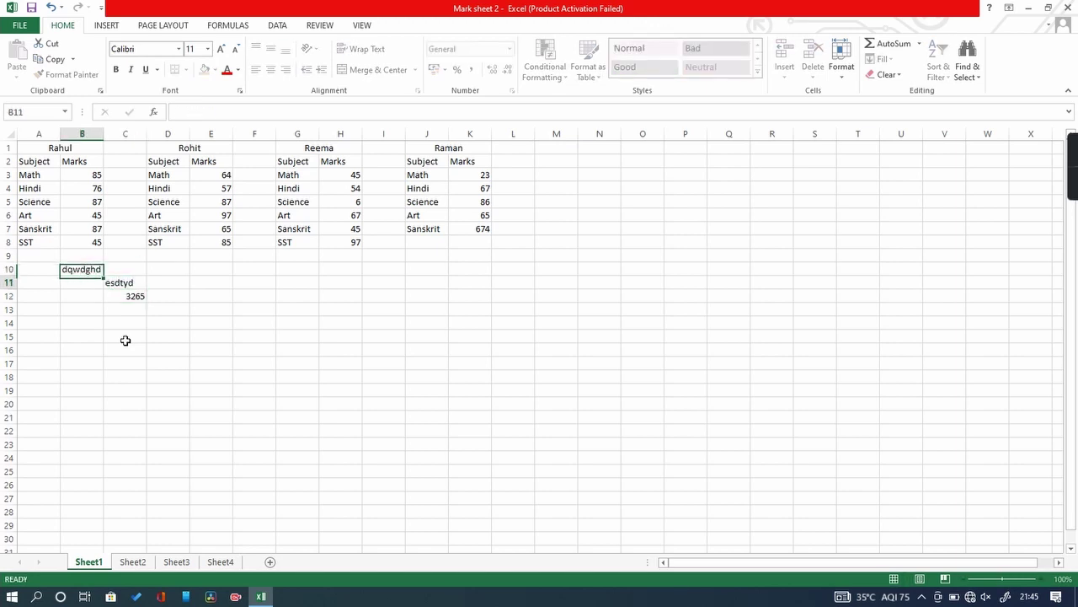
pyautogui.press('Return')
# Step: Clear the test entries from B10:C12 and open the File Info page
pyautogui.press('Up')
pyautogui.press('Up')
pyautogui.press('Down')
pyautogui.hotkey('shift', 'Right')
pyautogui.hotkey('shift', 'Down')
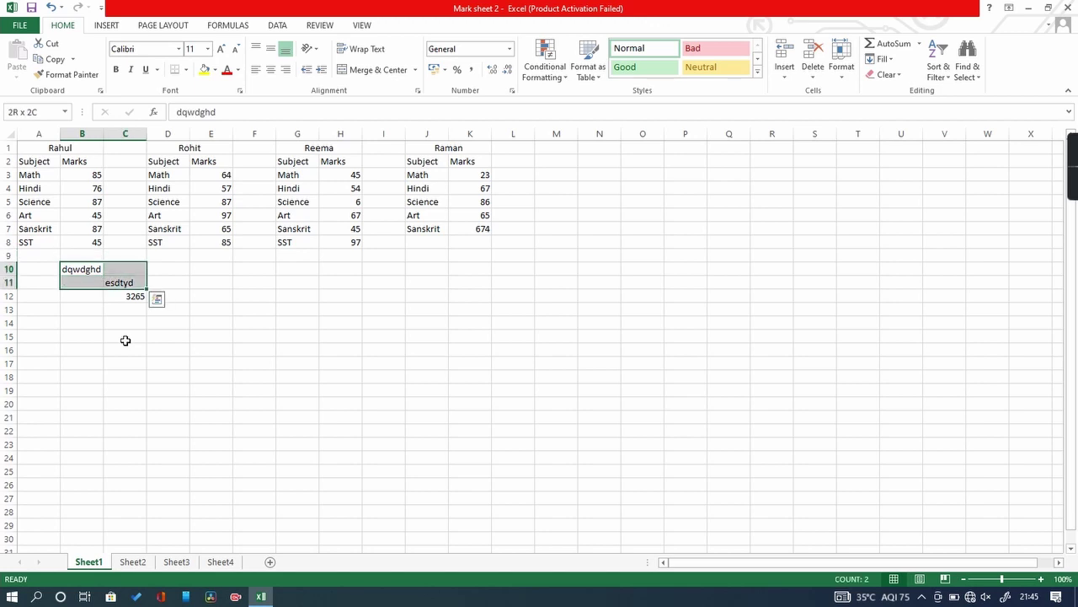
pyautogui.hotkey('shift', 'Down')
pyautogui.hotkey('shift', 'Right')
pyautogui.press('Delete')
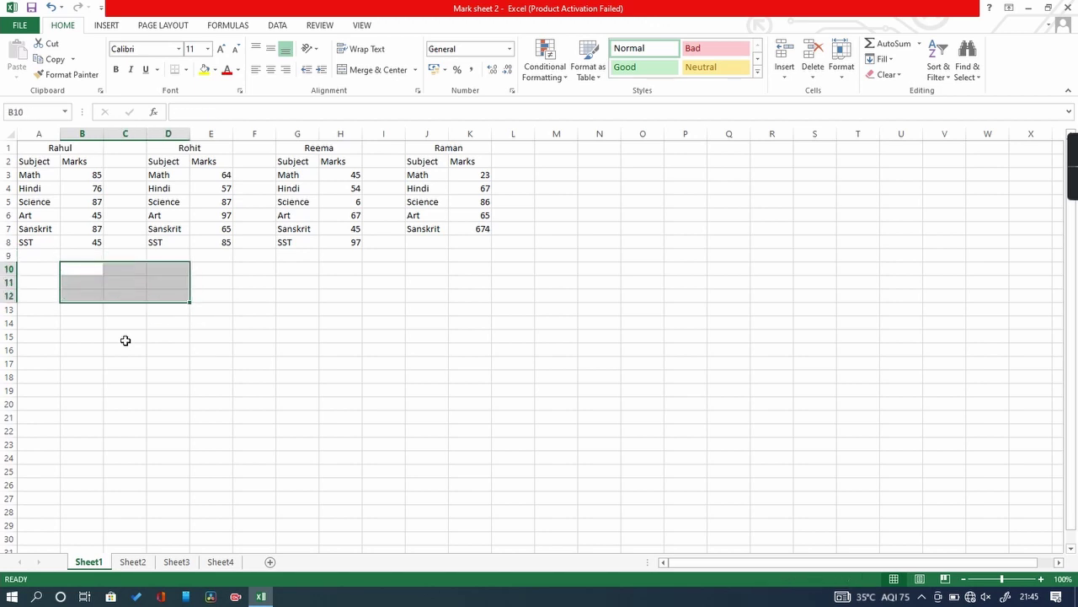
pyautogui.click(179, 373)
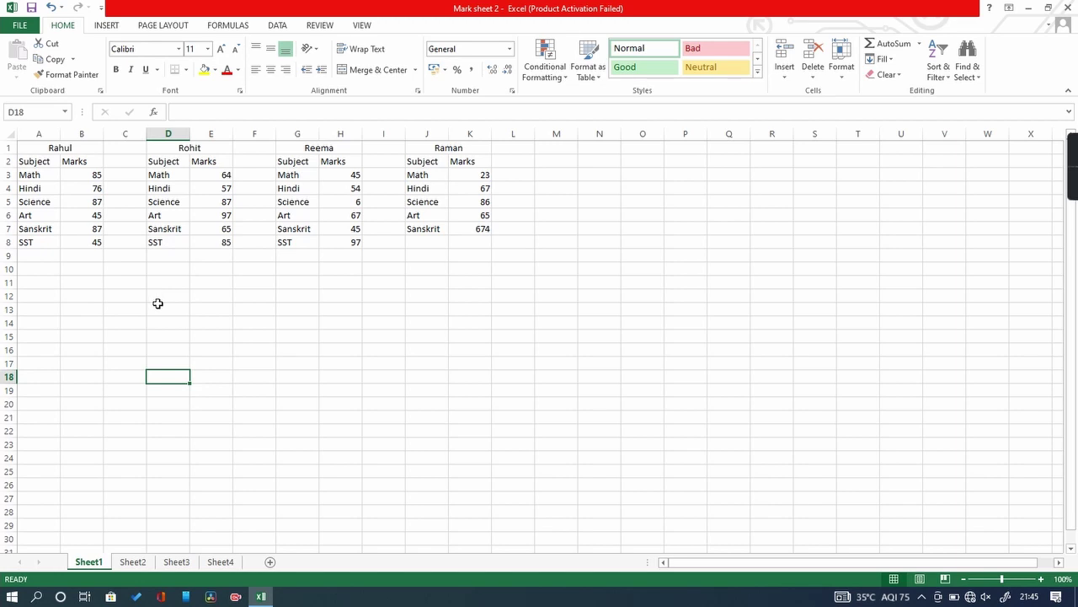
pyautogui.click(17, 26)
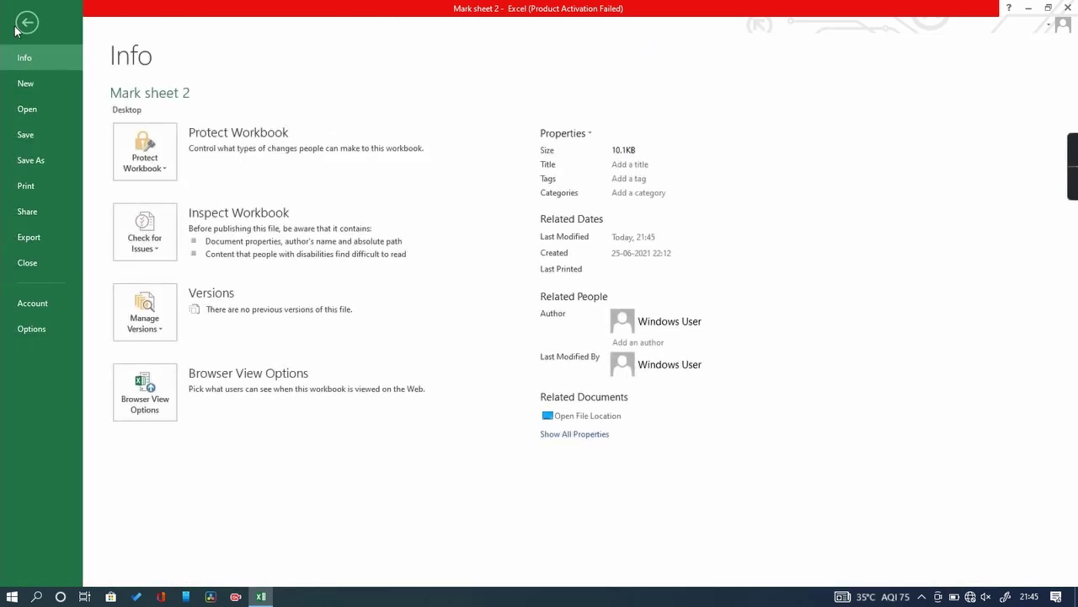
# Step: Review the Protect Workbook options, then go back to Sheet1's unprotected marks tables
pyautogui.click(163, 172)
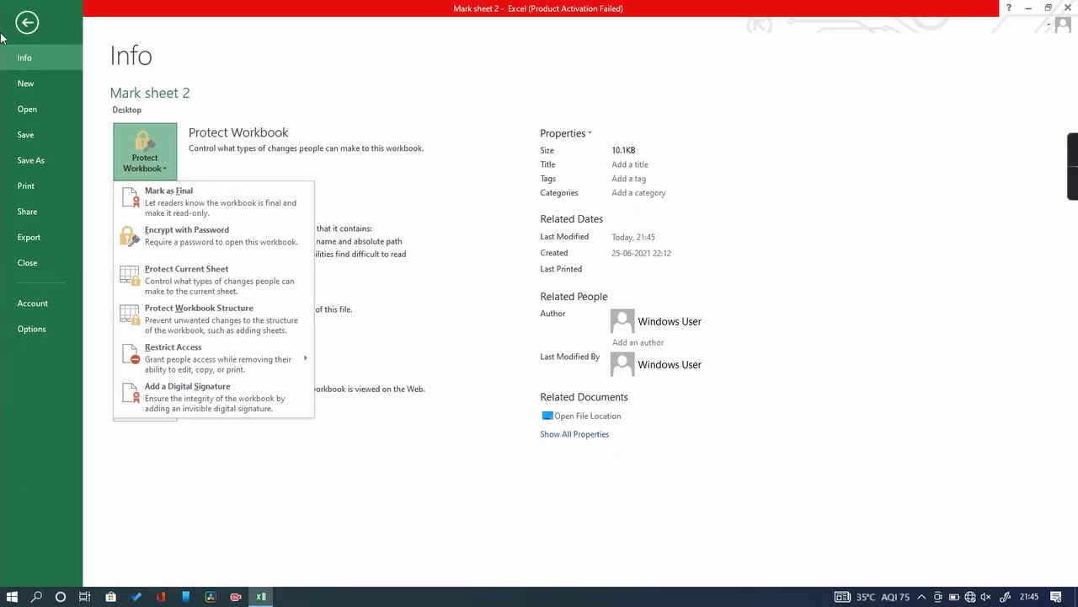
pyautogui.click(28, 26)
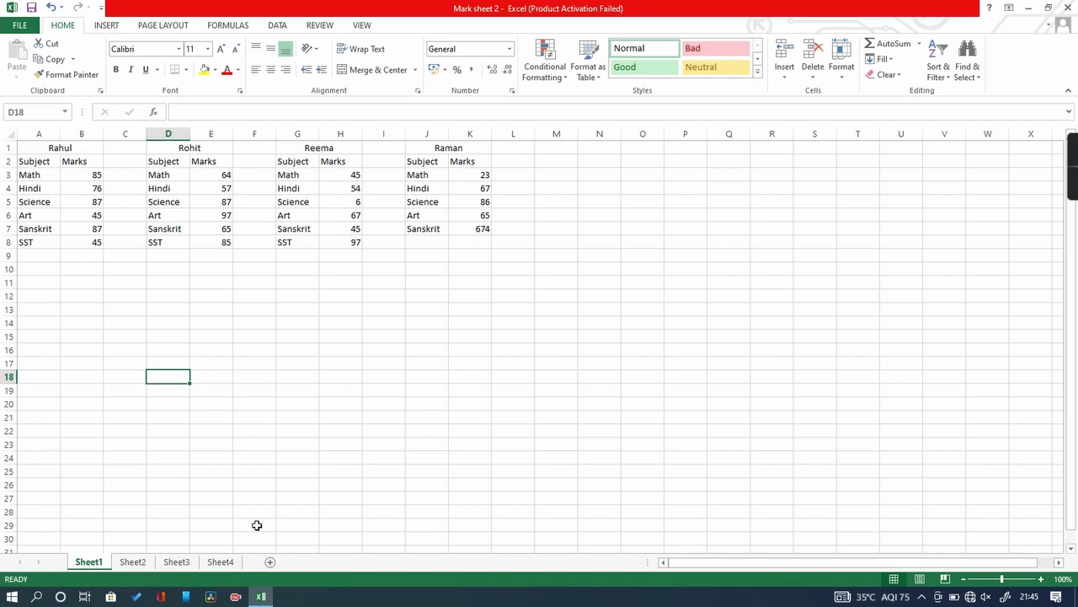
# Step: Add three new blank sheets to the workbook
pyautogui.click(257, 525)
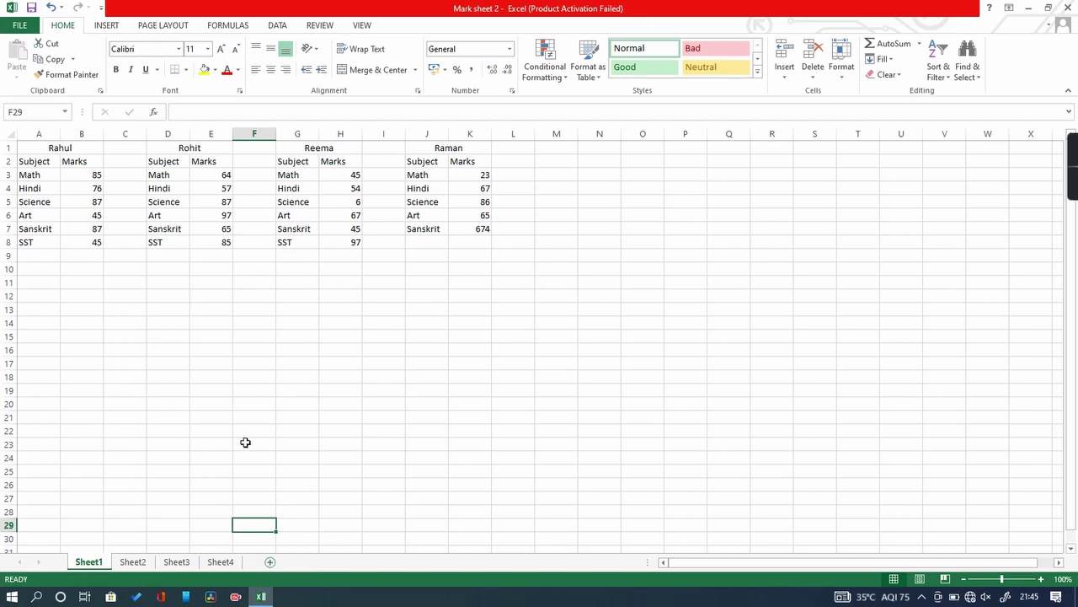
pyautogui.click(363, 487)
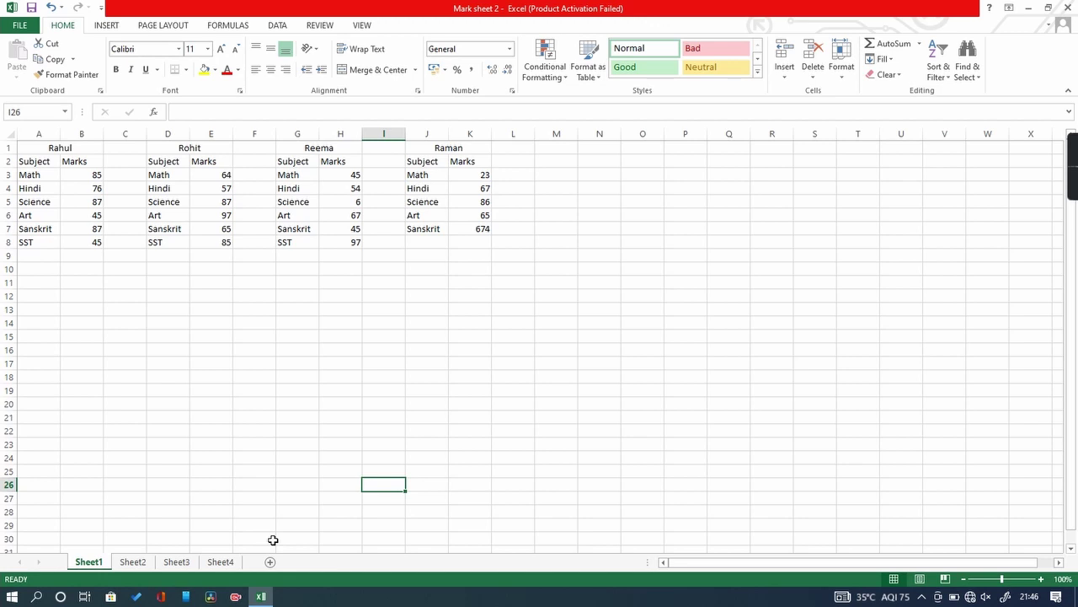
pyautogui.click(271, 562)
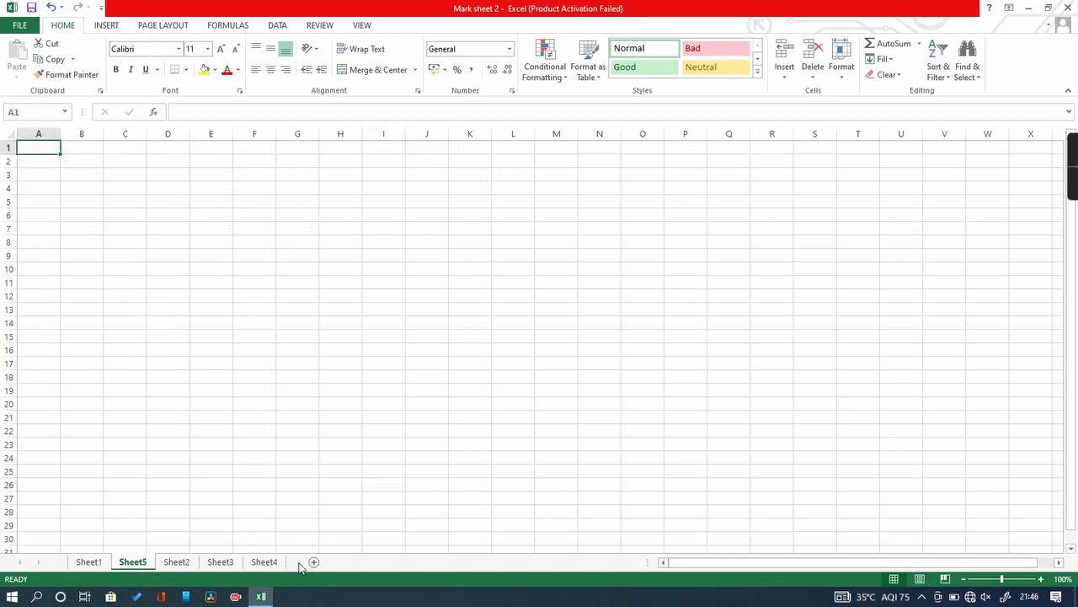
pyautogui.click(313, 562)
pyautogui.click(357, 564)
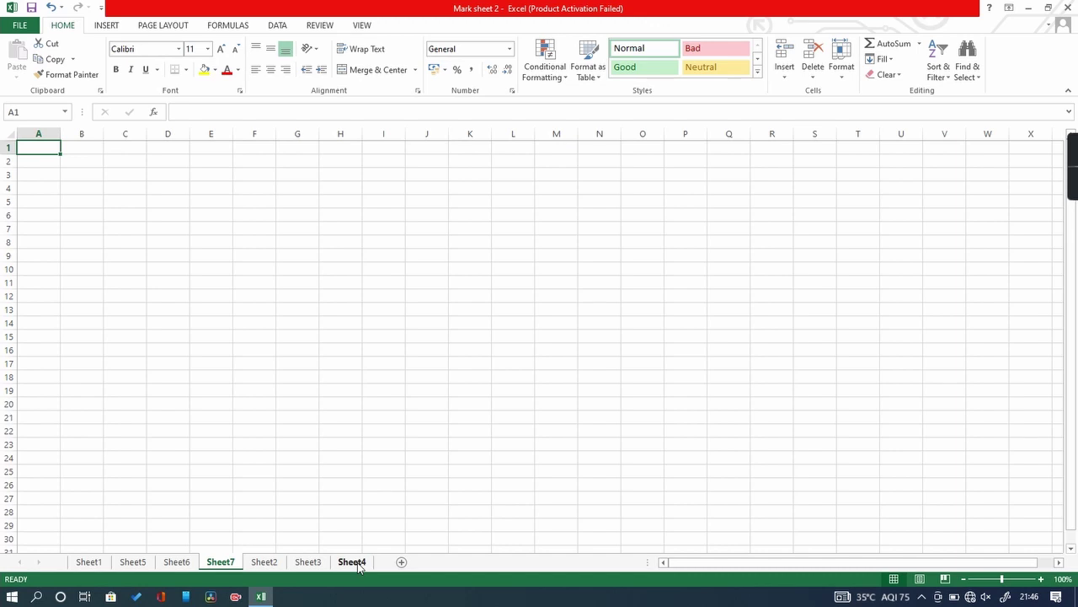
# Step: Browse the sheet tabs from Sheet1 through Sheet7
pyautogui.click(352, 562)
pyautogui.click(176, 562)
pyautogui.click(89, 562)
pyautogui.hotkey('ctrl', 'pagedown')
pyautogui.hotkey('ctrl', 'pagedown')
pyautogui.hotkey('ctrl', 'pagedown')
pyautogui.rightClick(226, 566)
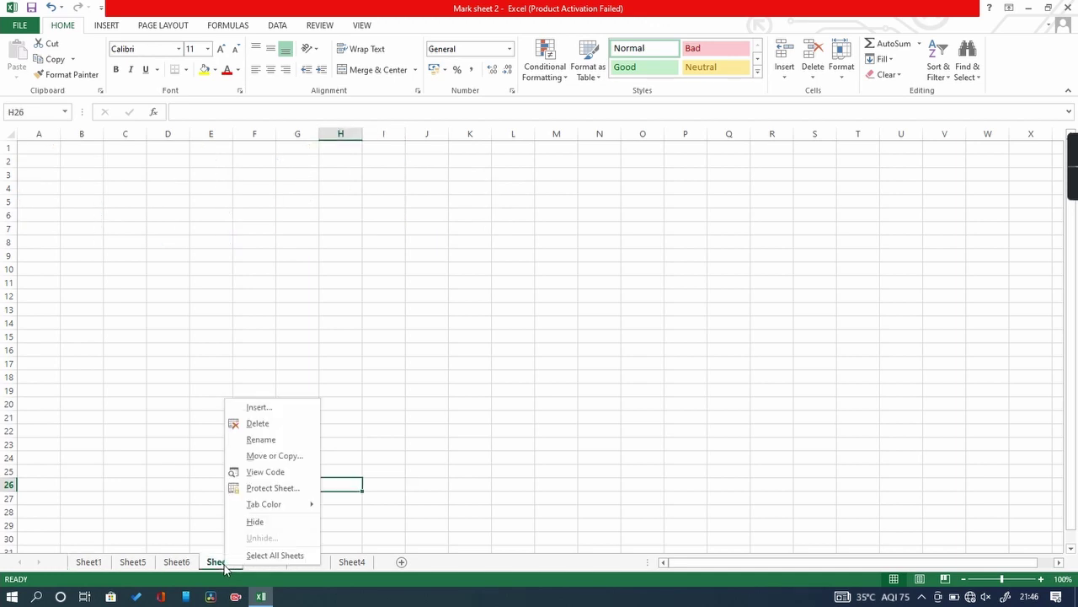
pyautogui.press('Escape')
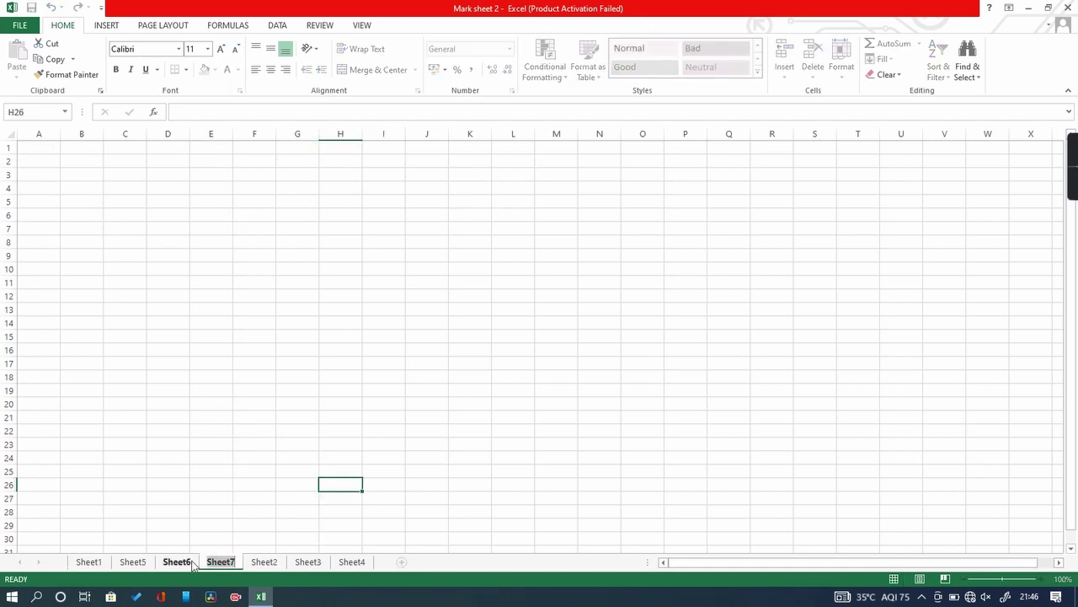
# Step: Delete Sheet5 and Sheet7 from the workbook
pyautogui.rightClick(193, 565)
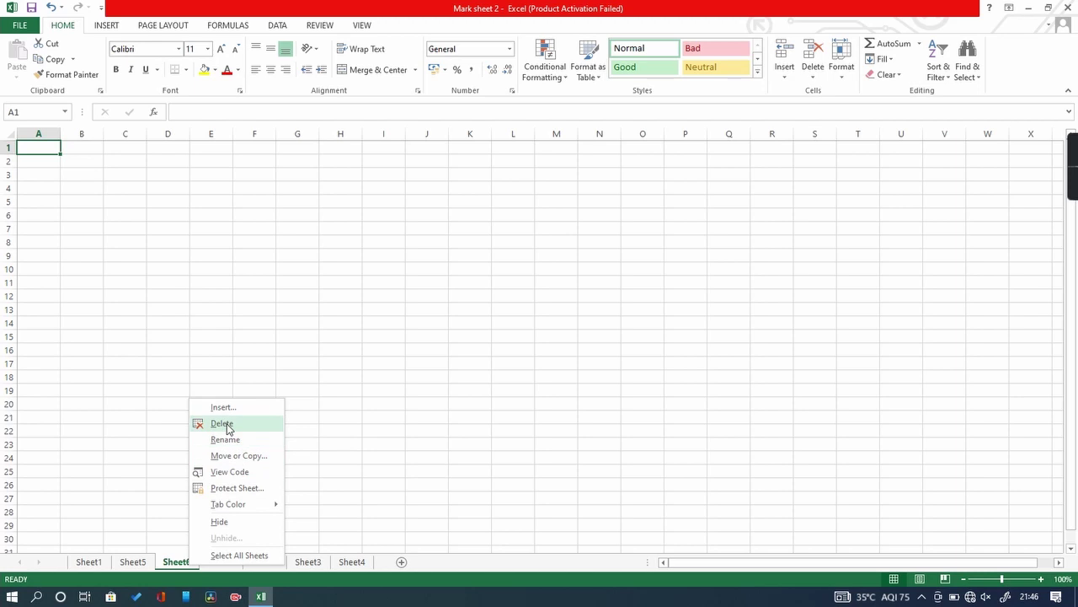
pyautogui.click(135, 562)
pyautogui.rightClick(148, 563)
pyautogui.click(177, 424)
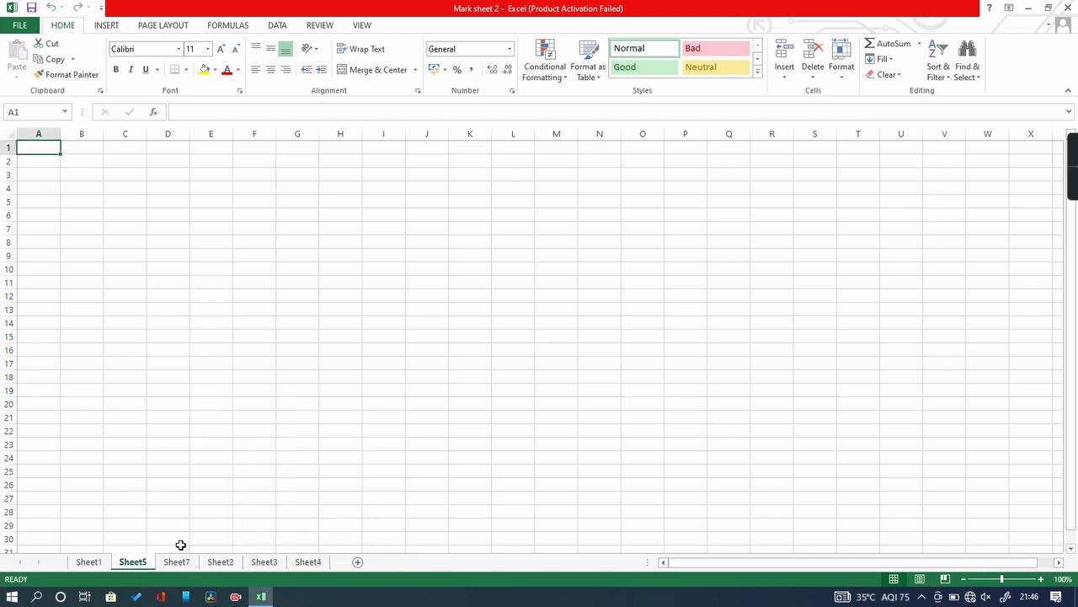
pyautogui.rightClick(158, 564)
pyautogui.click(171, 427)
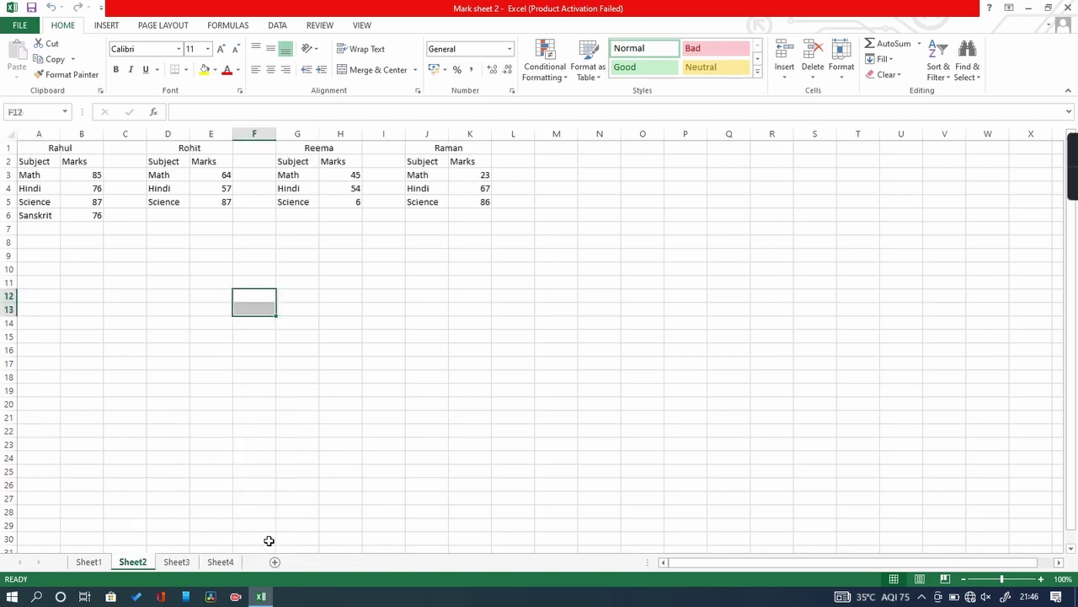
# Step: Add three blank sheets after Sheet4 and one more after Sheet2
pyautogui.click(219, 563)
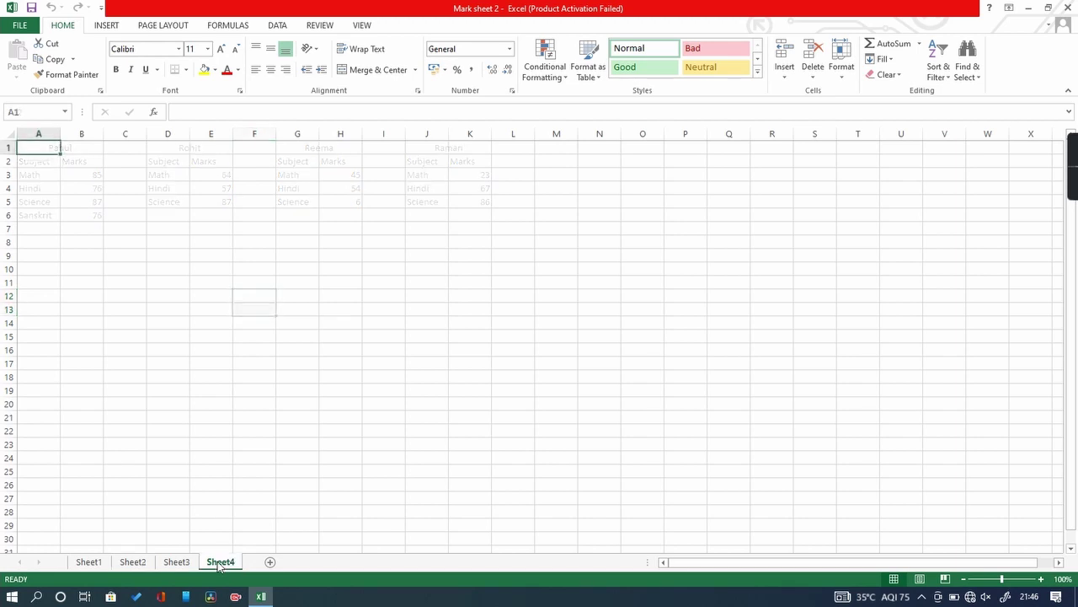
pyautogui.click(269, 562)
pyautogui.click(313, 562)
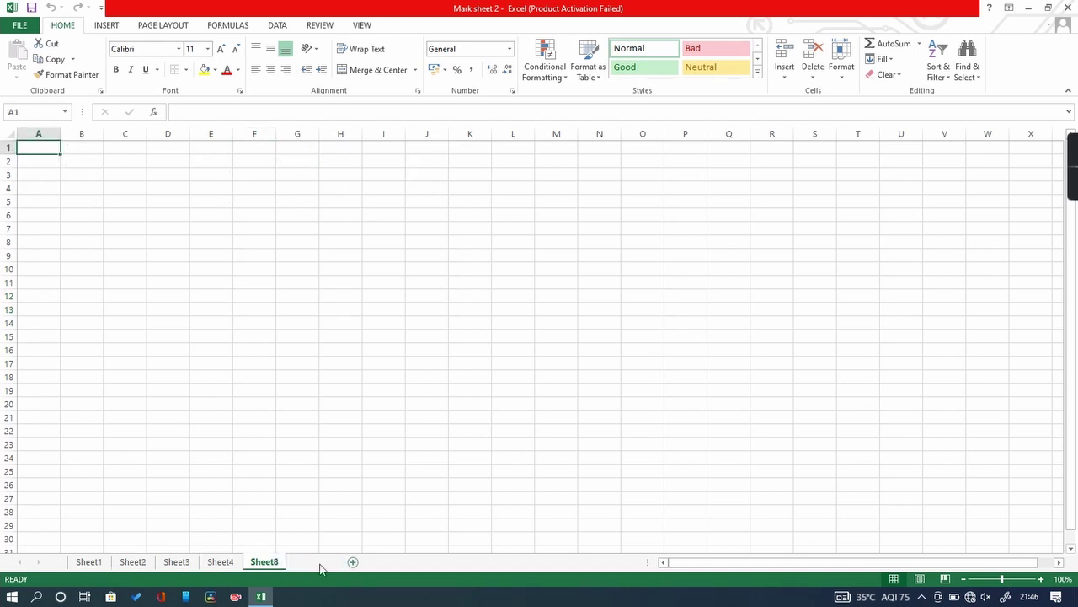
pyautogui.click(354, 563)
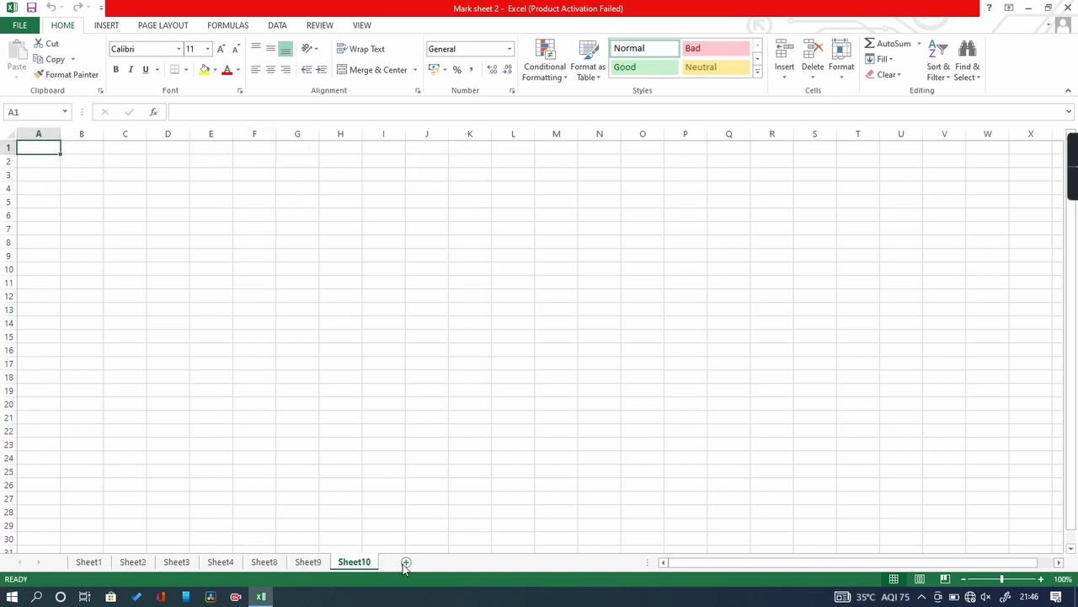
pyautogui.keyDown('ctrl'); pyautogui.click(176, 562); pyautogui.keyUp('ctrl')
pyautogui.click(139, 564)
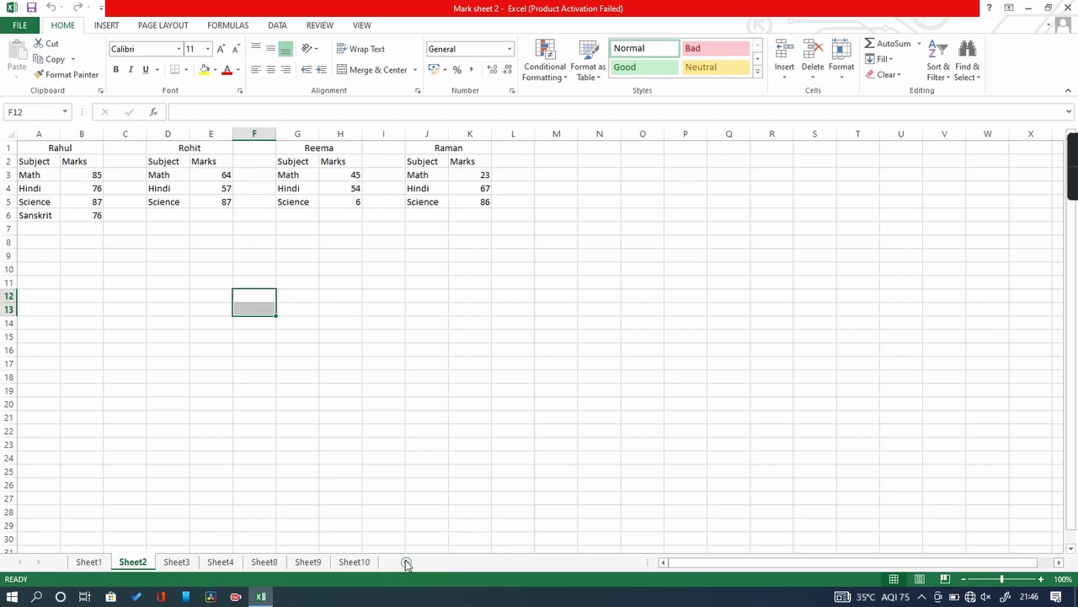
pyautogui.click(406, 562)
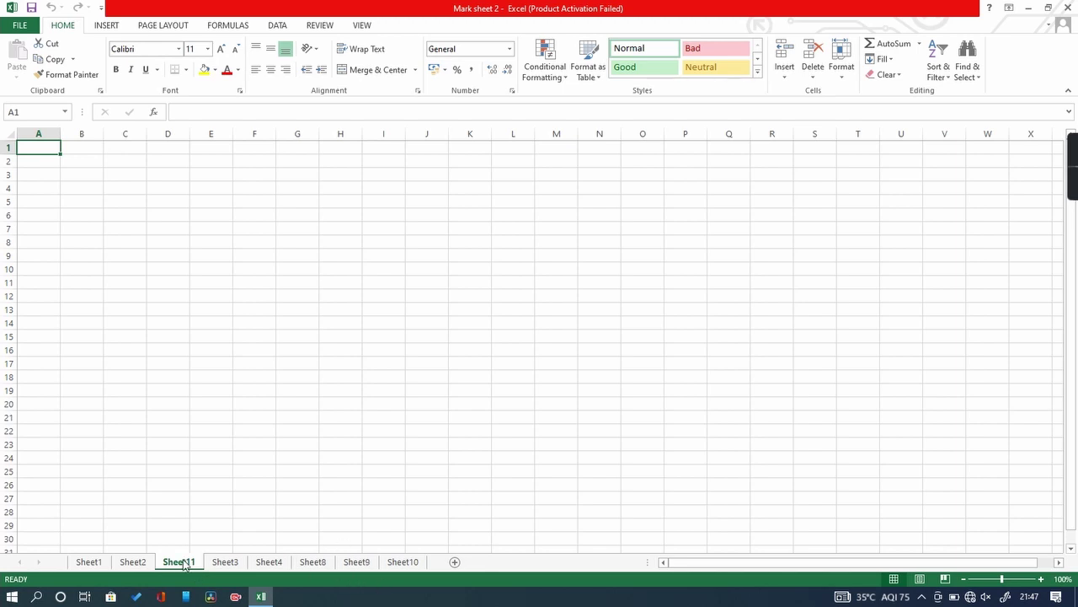
# Step: Move Sheet11 to the end after Sheet10, then return to Sheet1
pyautogui.moveTo(172, 565); pyautogui.dragTo(438, 569)
pyautogui.moveTo(437, 569); pyautogui.dragTo(439, 569)
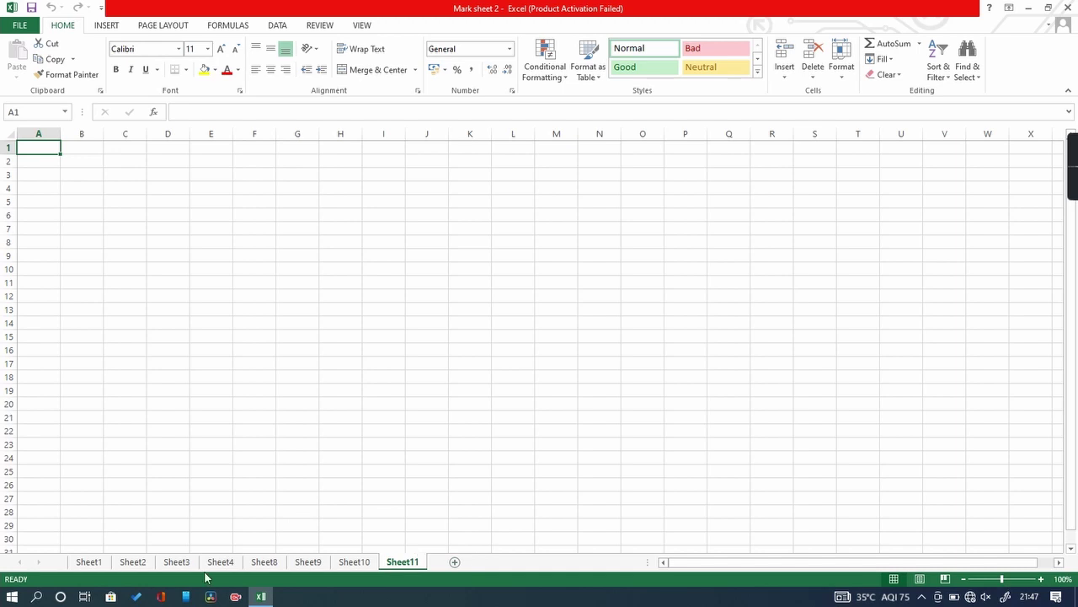
pyautogui.click(89, 562)
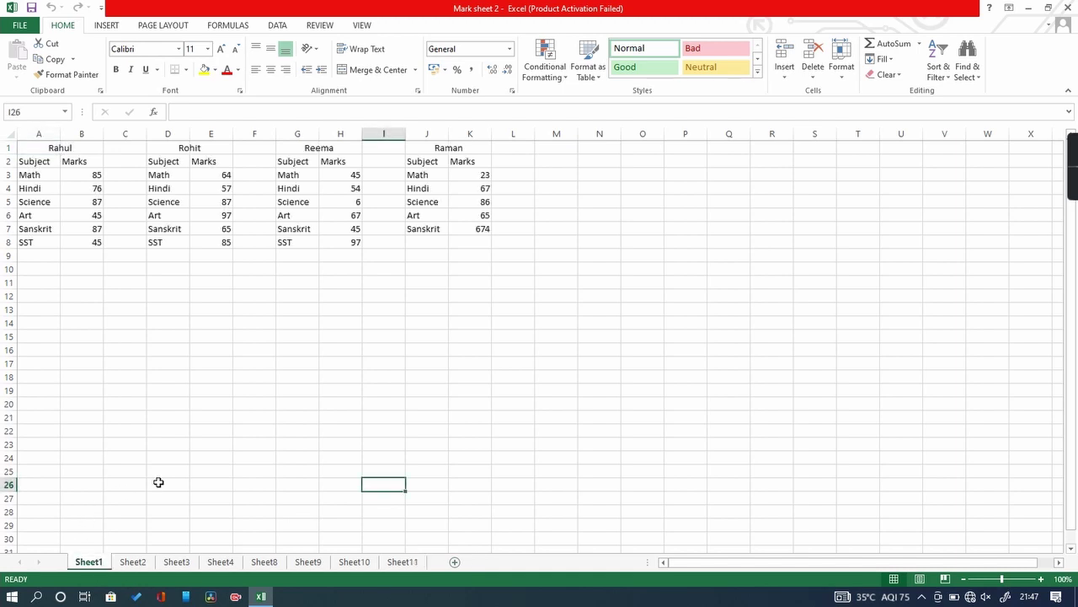
# Step: Protect the workbook structure with a password, entering it twice to confirm
pyautogui.click(21, 27)
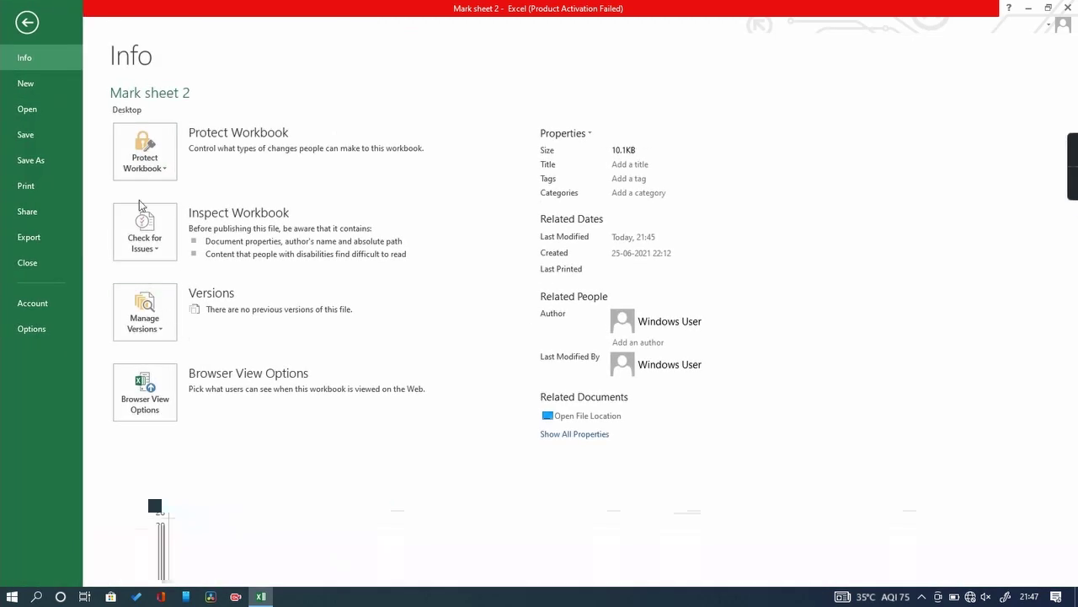
pyautogui.click(145, 160)
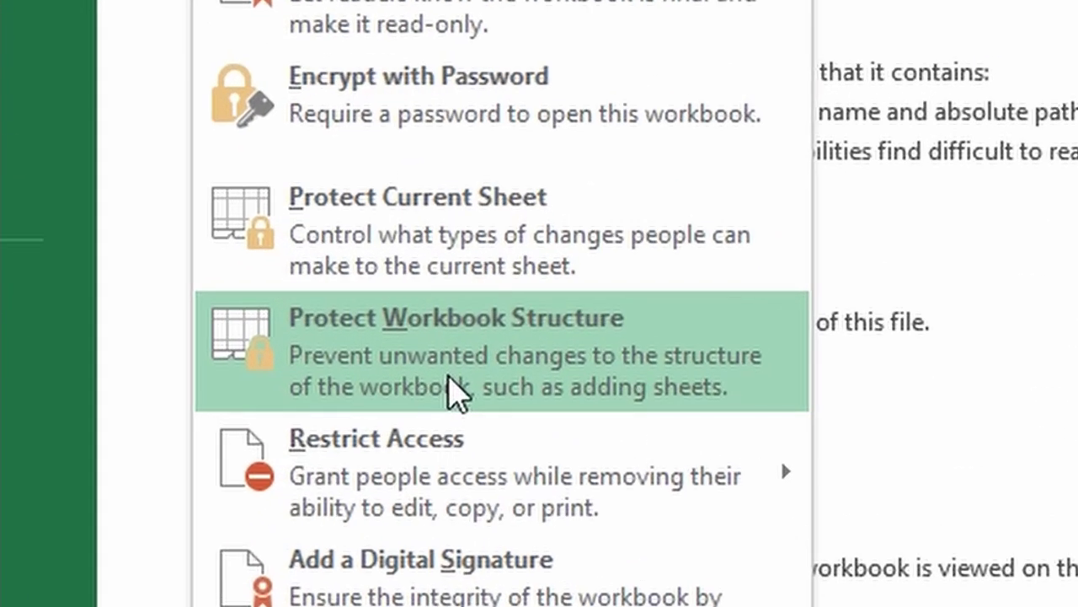
pyautogui.click(235, 335)
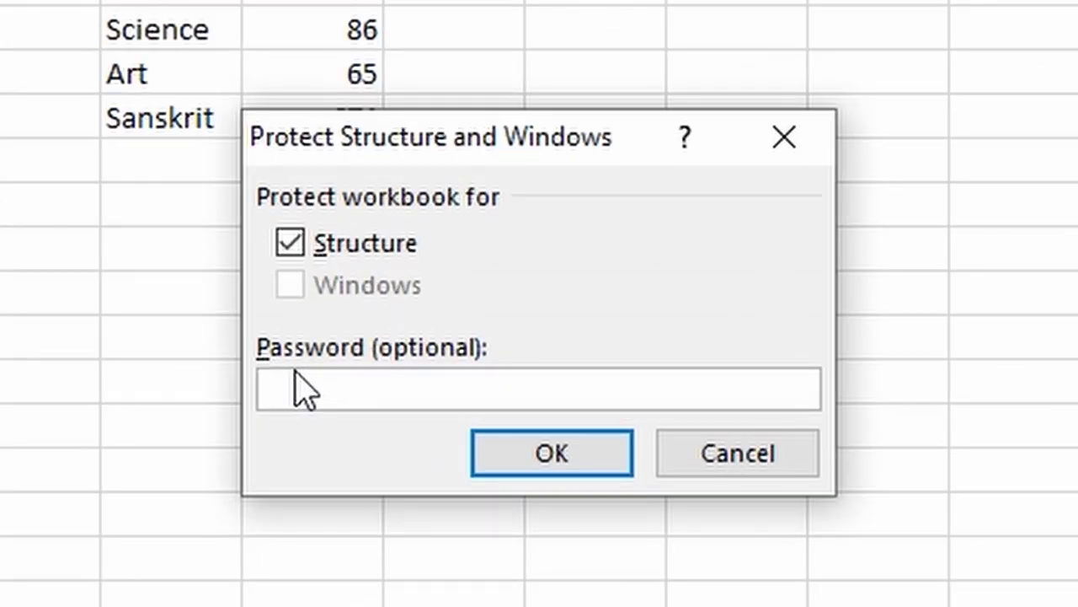
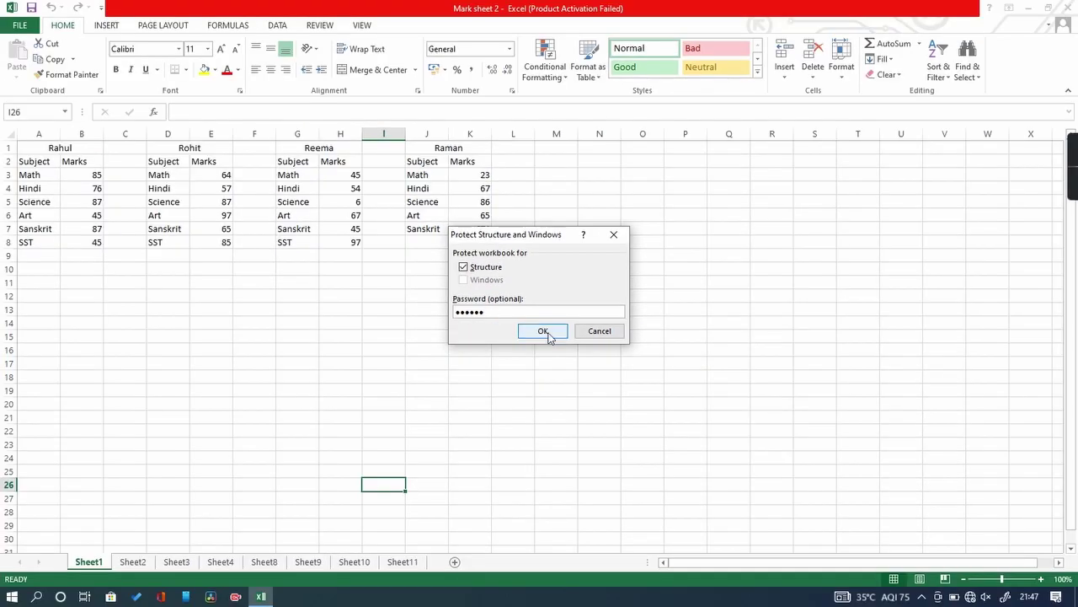
pyautogui.click(544, 331)
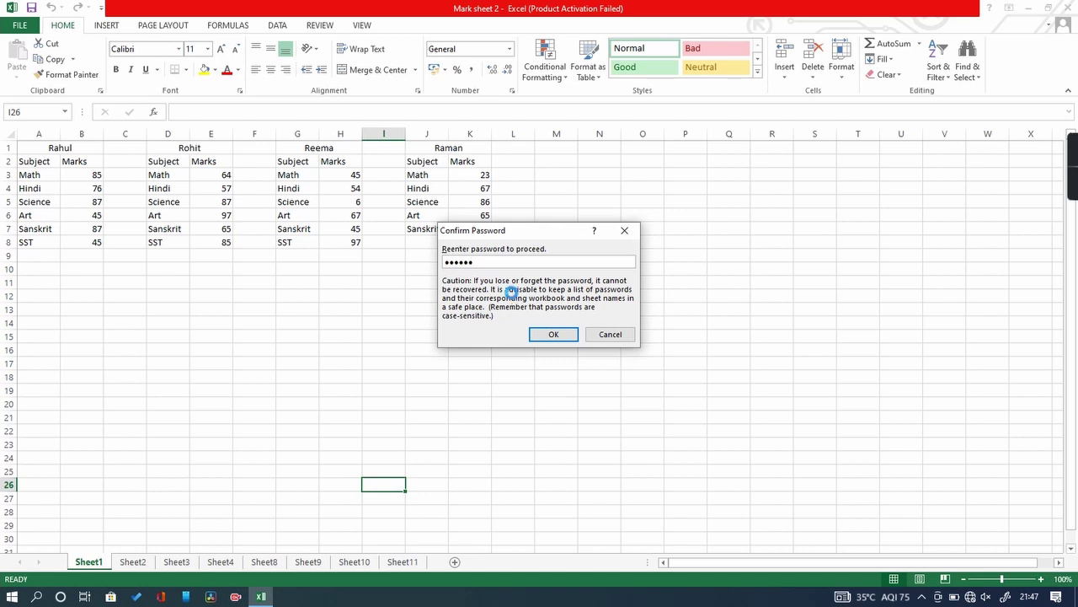
pyautogui.press('Return')
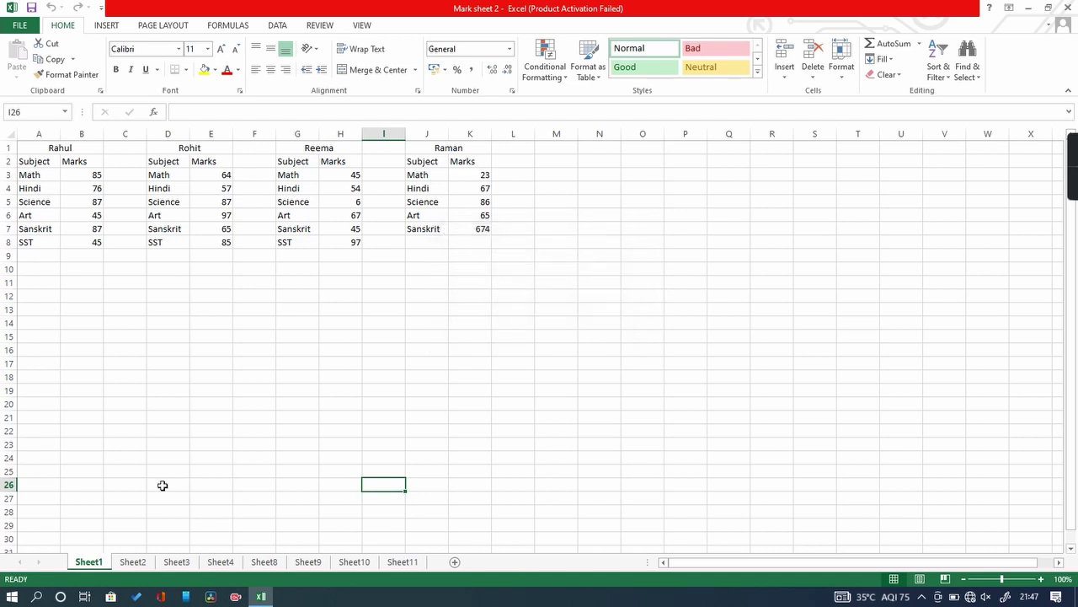
pyautogui.click(167, 295)
pyautogui.press('Return')
pyautogui.press('Tab')
pyautogui.press('Tab')
pyautogui.press('Left')
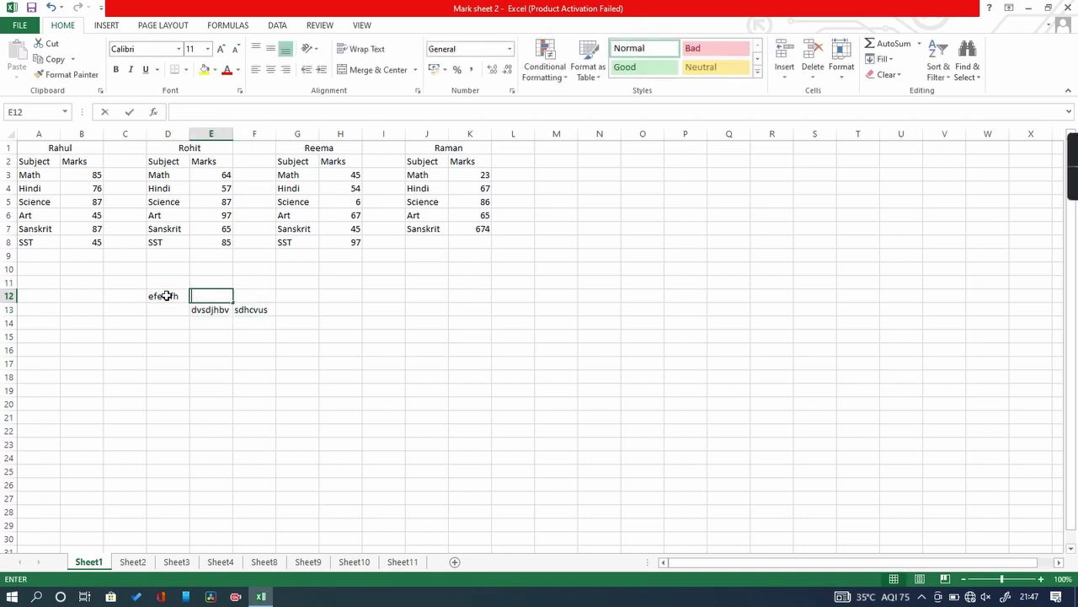
pyautogui.press('Left')
pyautogui.press('Right')
pyautogui.press('Delete')
pyautogui.press('Right')
pyautogui.press('Delete')
pyautogui.press('Left')
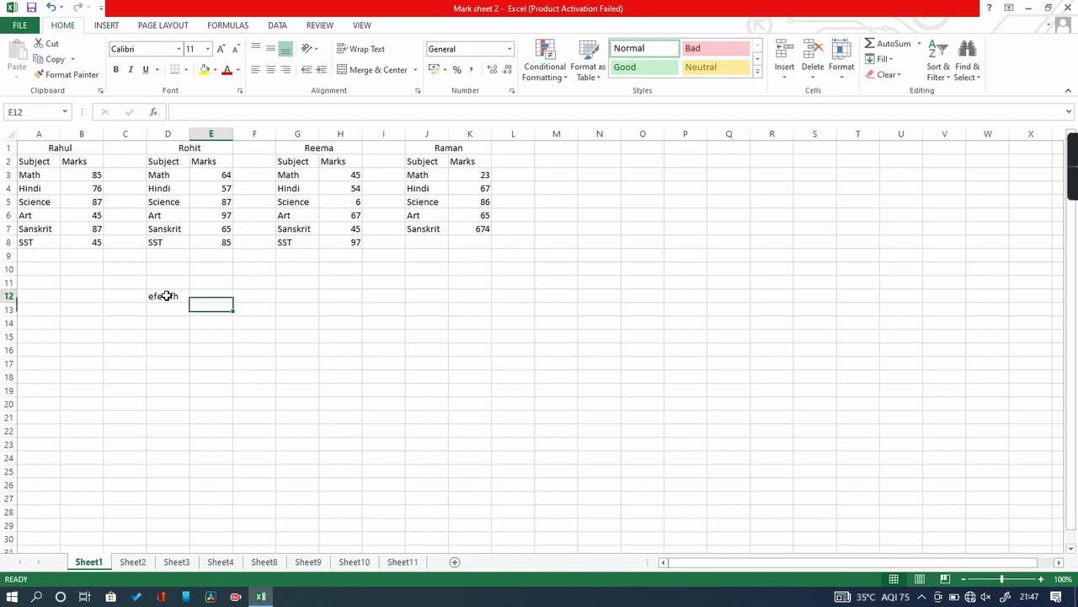
pyautogui.press('Left')
pyautogui.press('Up')
pyautogui.press('Delete')
pyautogui.press('Down')
pyautogui.click(132, 562)
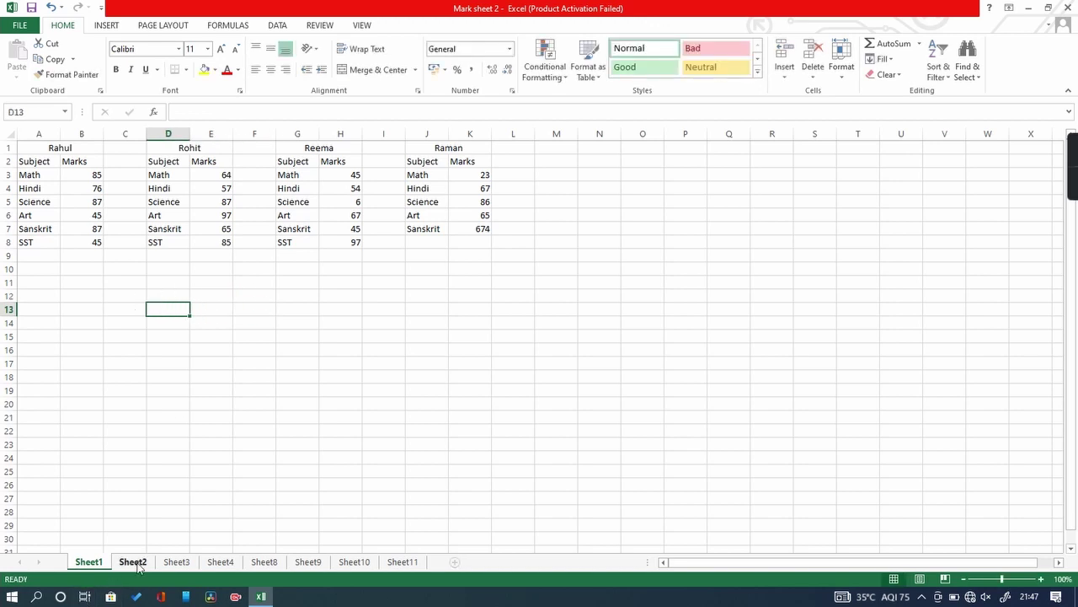
pyautogui.click(177, 562)
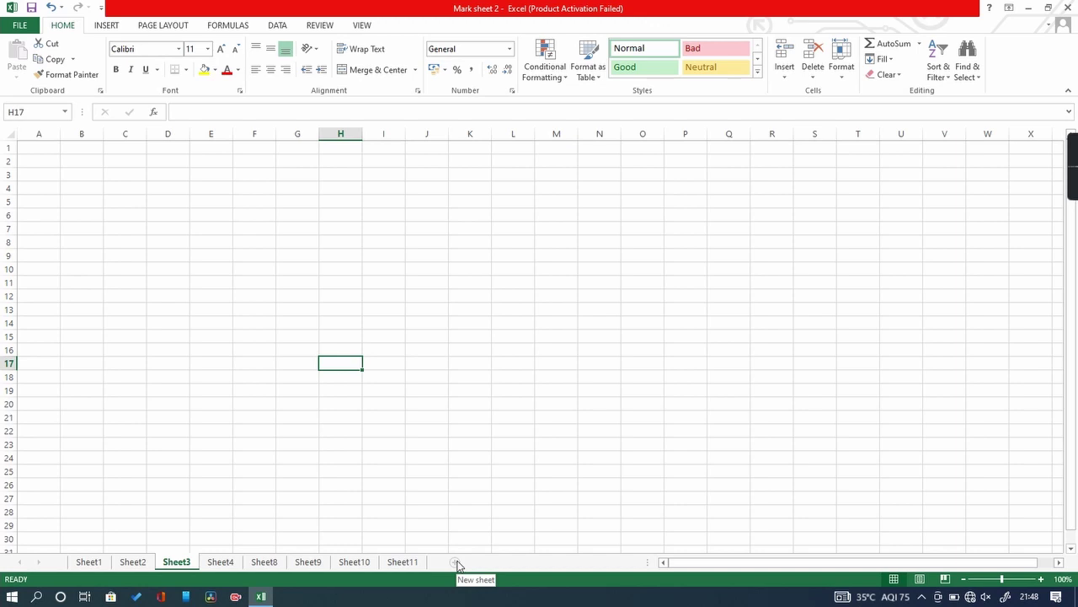
pyautogui.rightClick(409, 562)
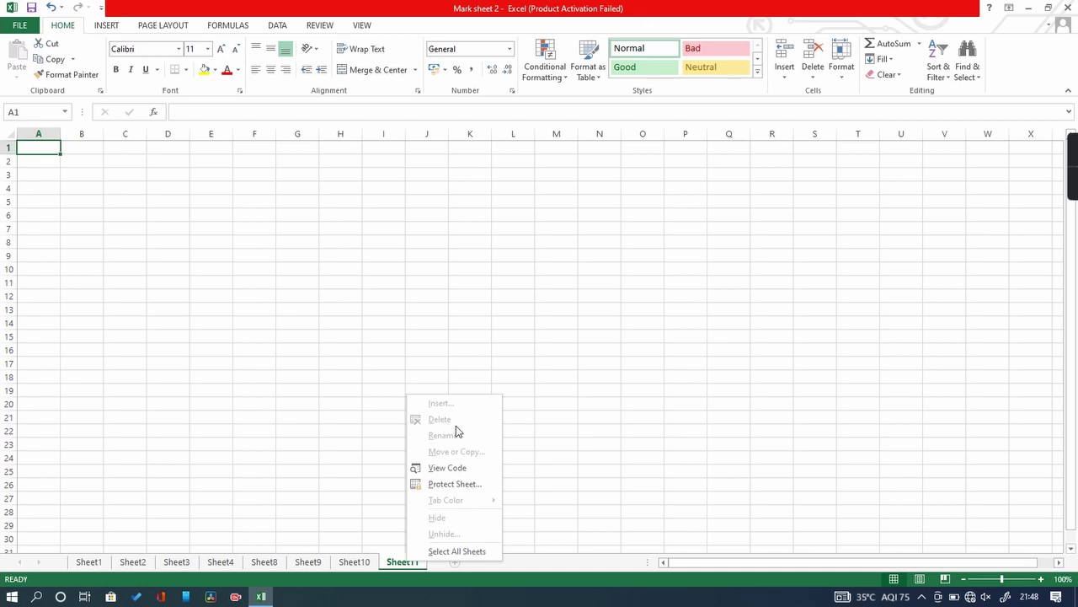
pyautogui.click(600, 529)
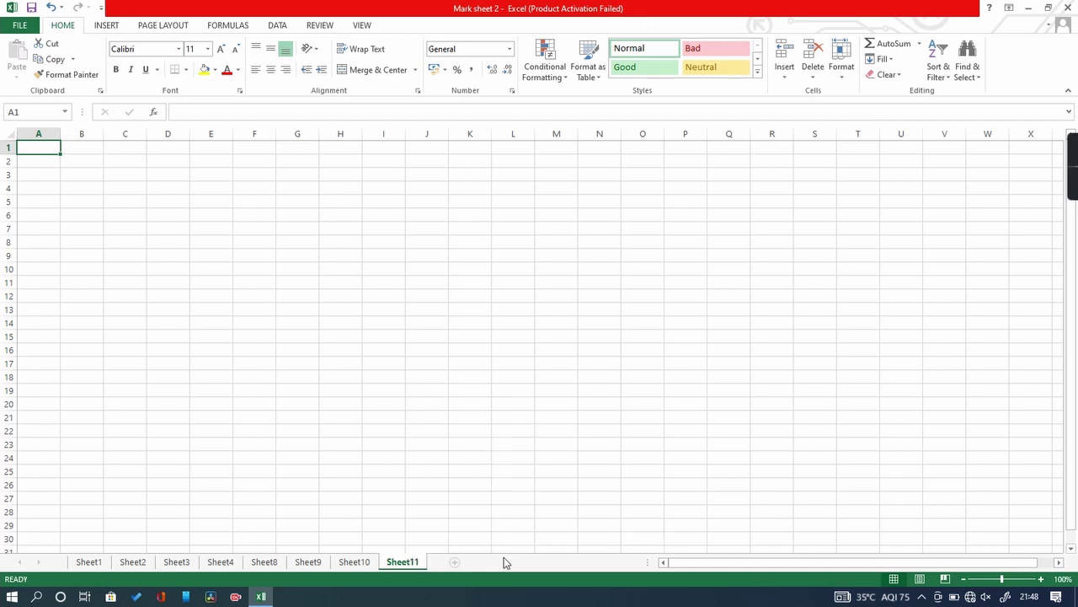
pyautogui.rightClick(402, 562)
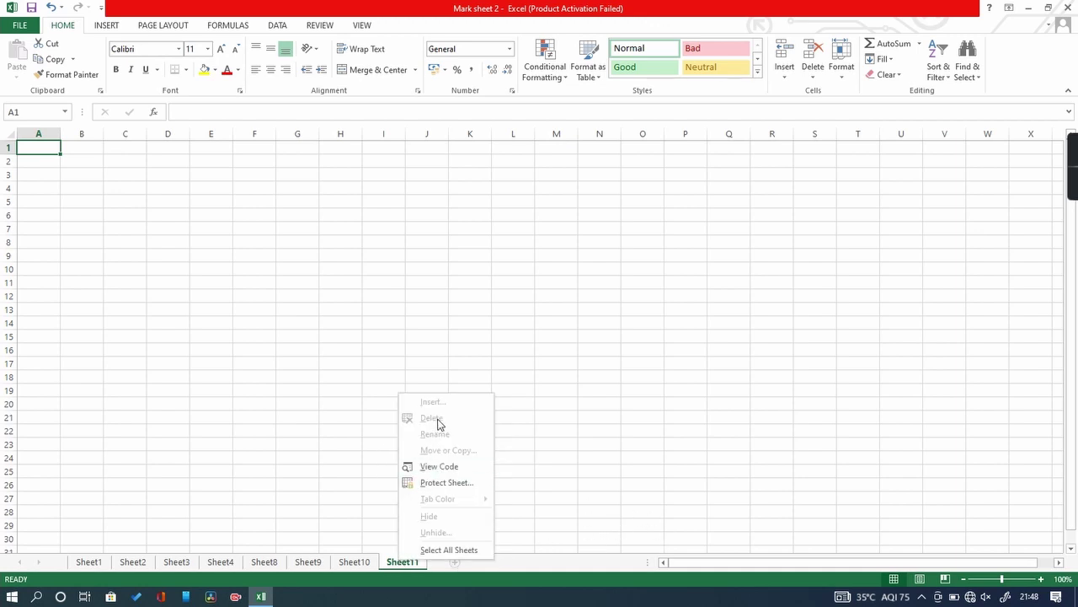
pyautogui.click(593, 406)
pyautogui.click(89, 562)
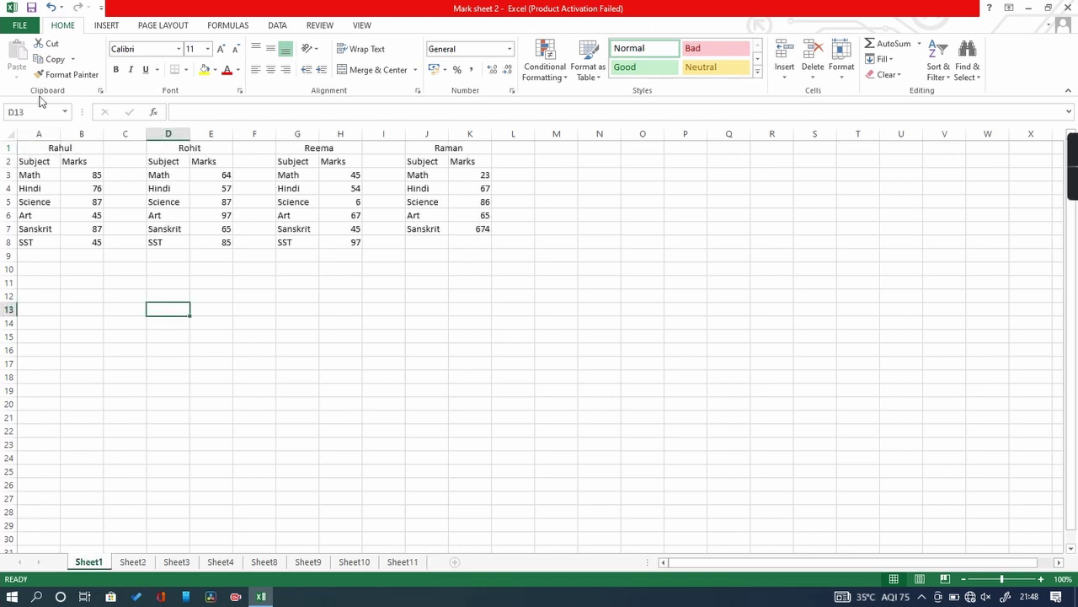
pyautogui.click(19, 24)
pyautogui.click(151, 169)
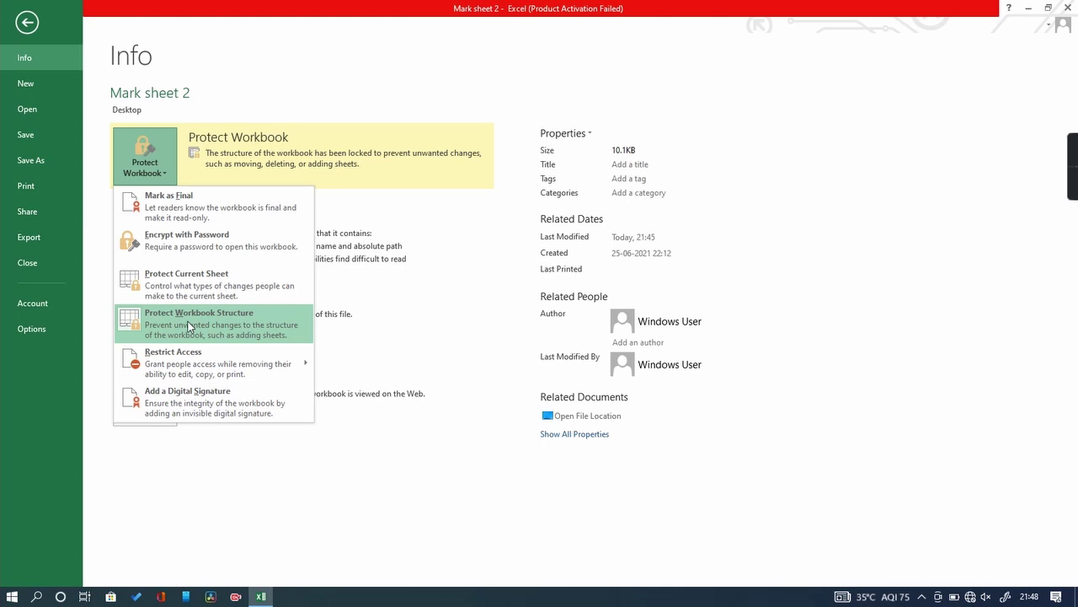
# Step: Remove the workbook structure protection by entering its password, then select cell J13
pyautogui.click(137, 323)
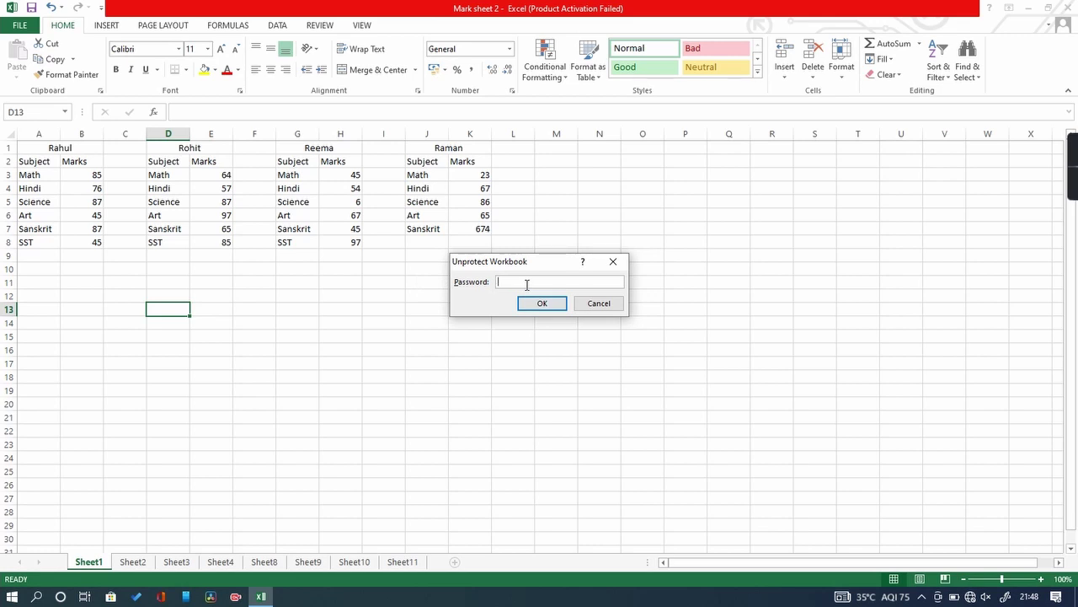
pyautogui.press('Return')
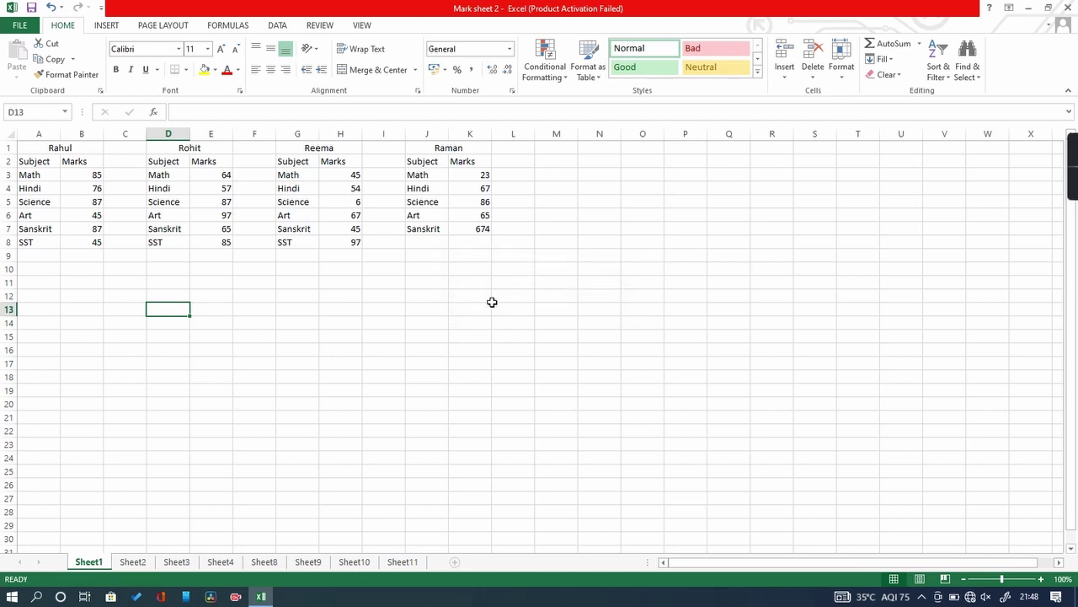
pyautogui.click(426, 308)
# Step: Enter a test value 'fd' in cell J13, then clear it
pyautogui.write('fd')
pyautogui.press('Up')
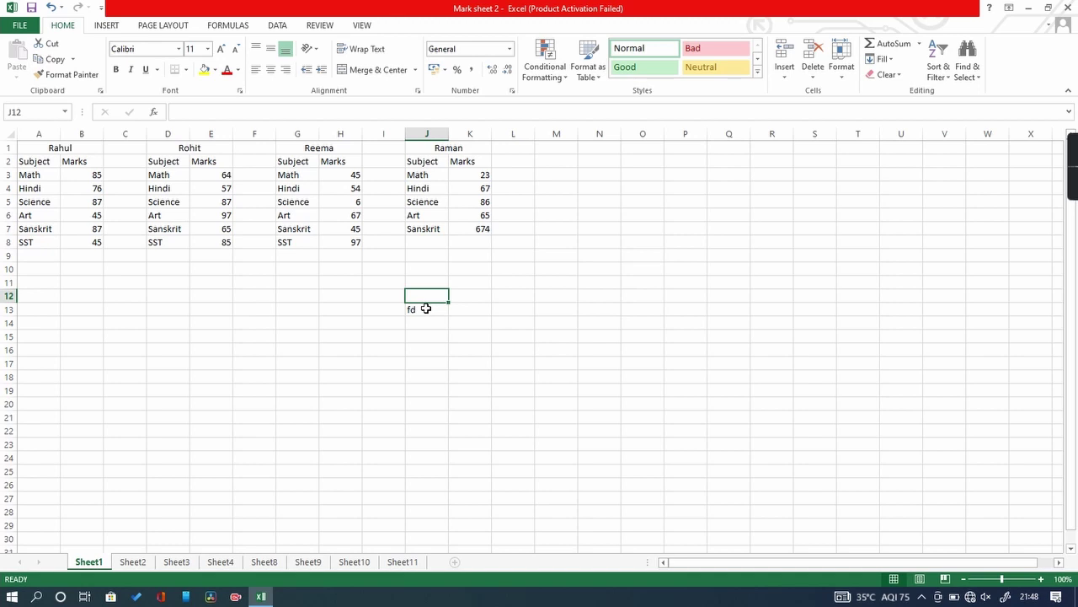
pyautogui.click(426, 309)
pyautogui.press('Delete')
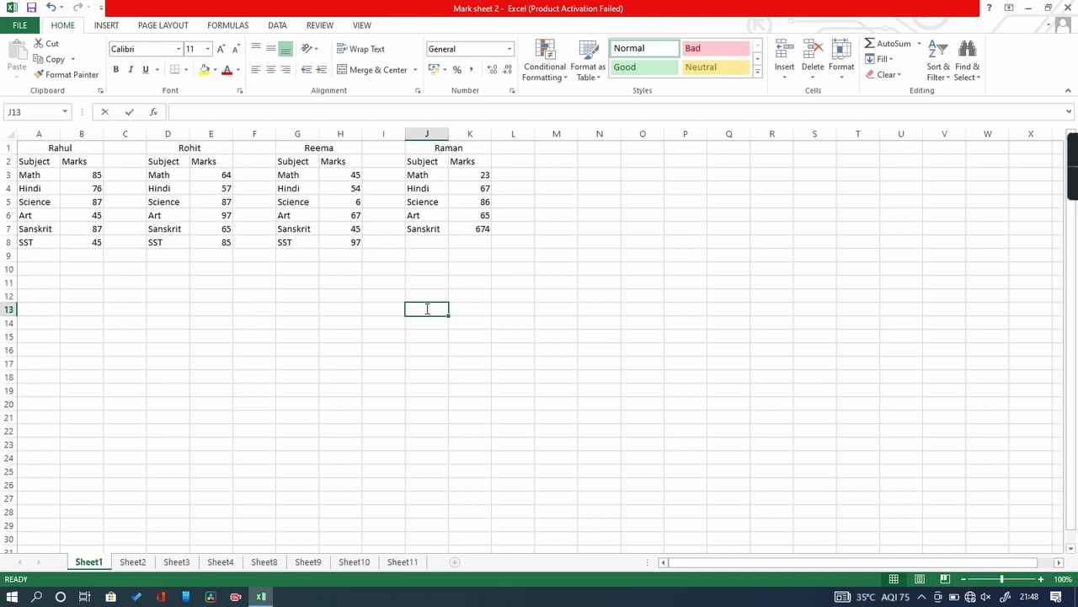
pyautogui.click(556, 403)
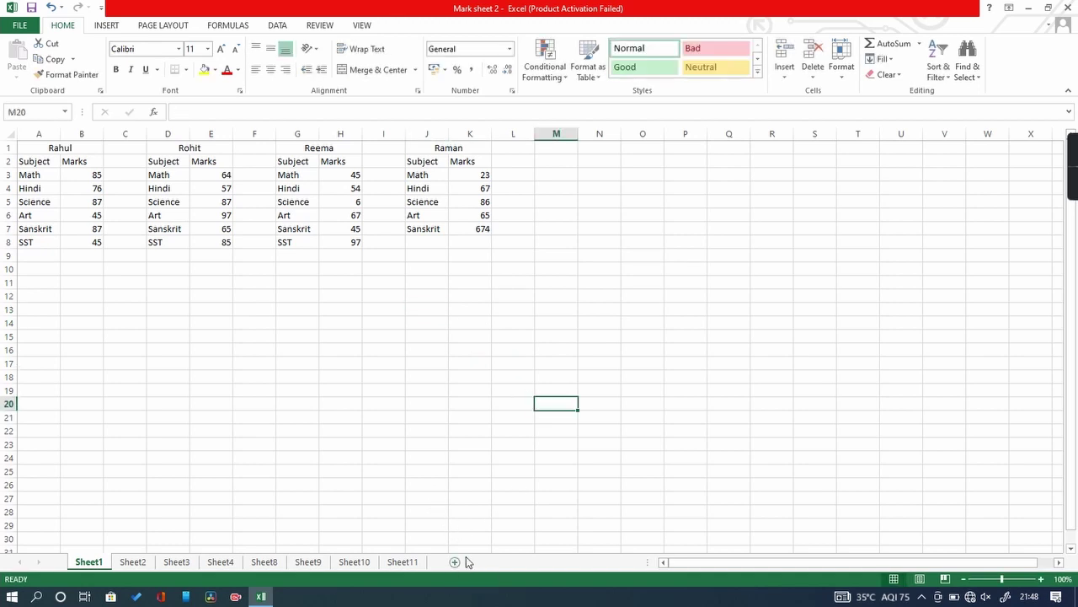
# Step: Add new blank sheets Sheet12 and Sheet13, then view Sheet1, Sheet12 and Sheet13
pyautogui.click(455, 562)
pyautogui.click(503, 562)
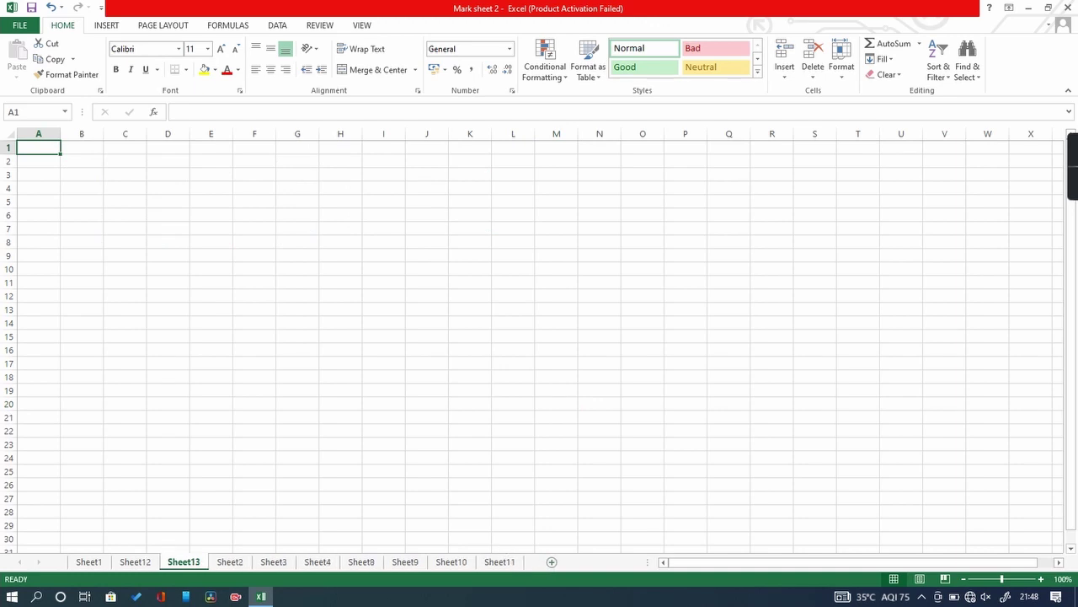
pyautogui.click(74, 562)
pyautogui.click(124, 566)
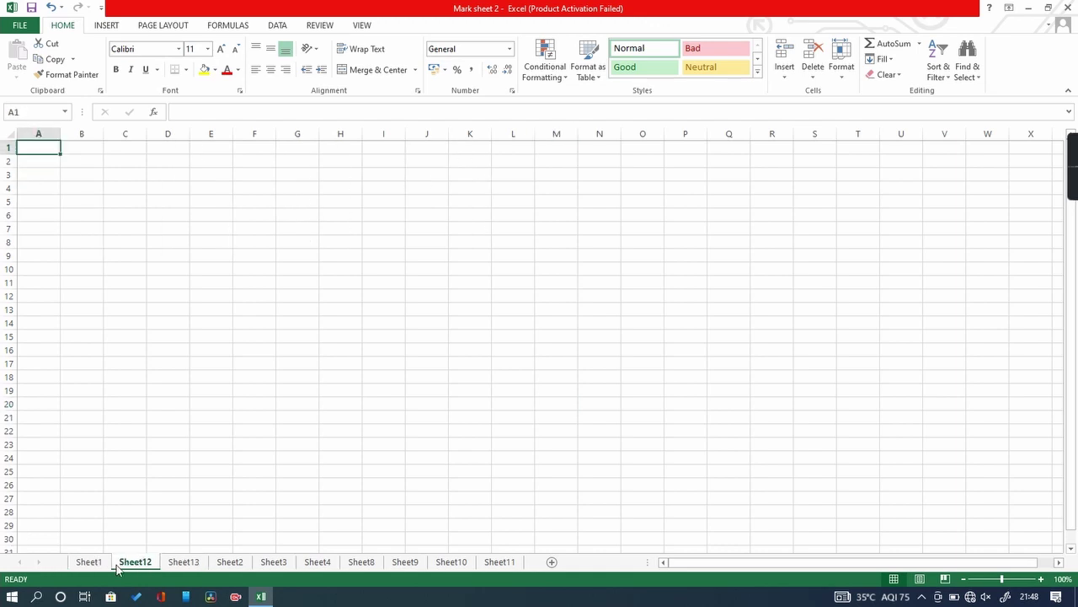
pyautogui.click(187, 566)
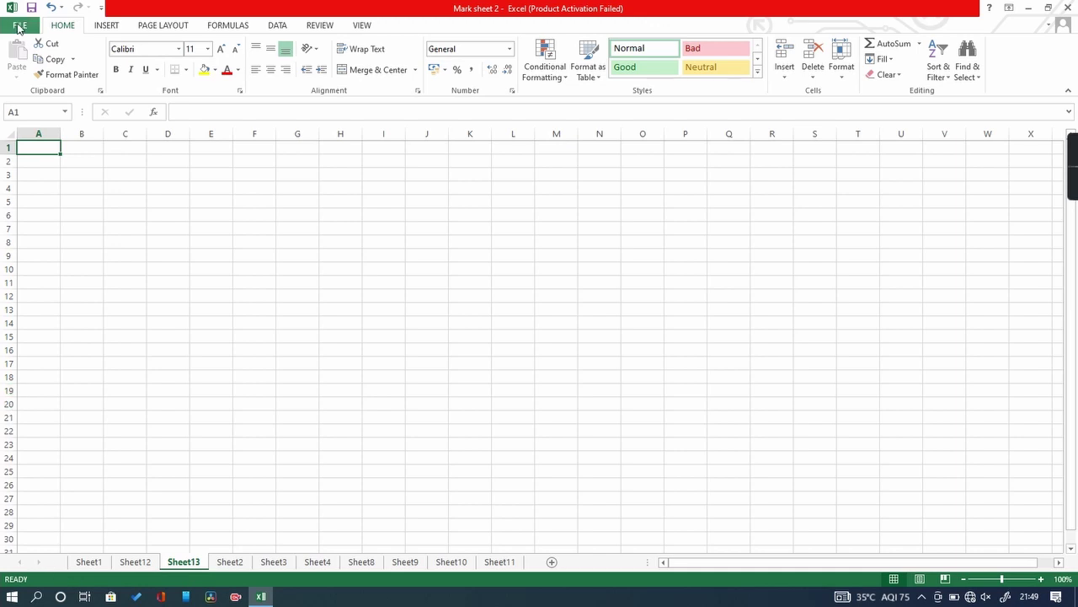
# Step: Open the File Info page to check the Protect Workbook status
pyautogui.click(18, 24)
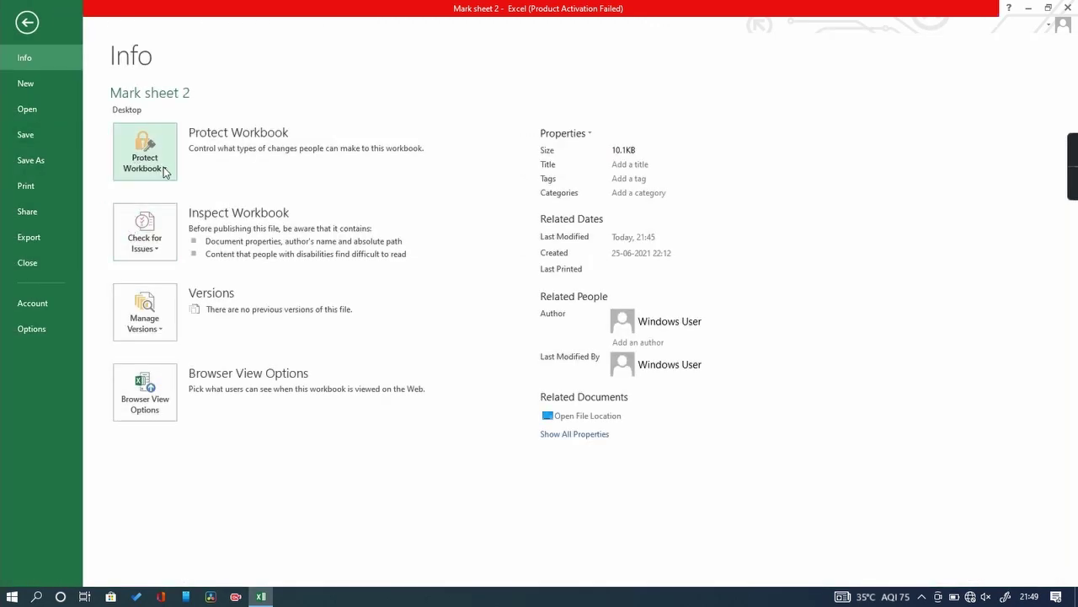